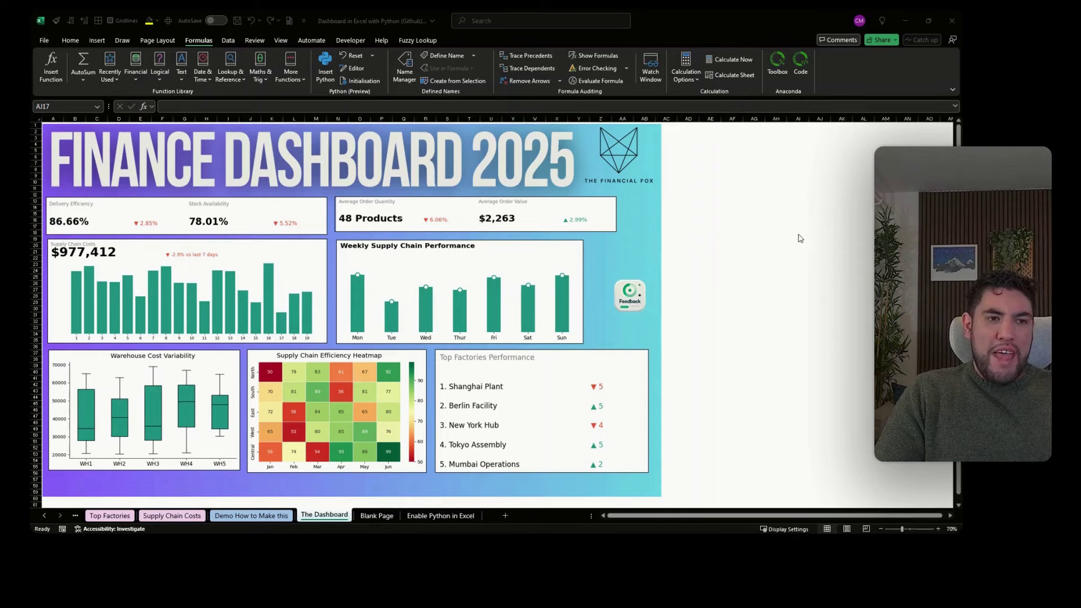
Examine the availability requirements and setup instructions on the Enable Python in Excel sheet
key("alt+Tab")
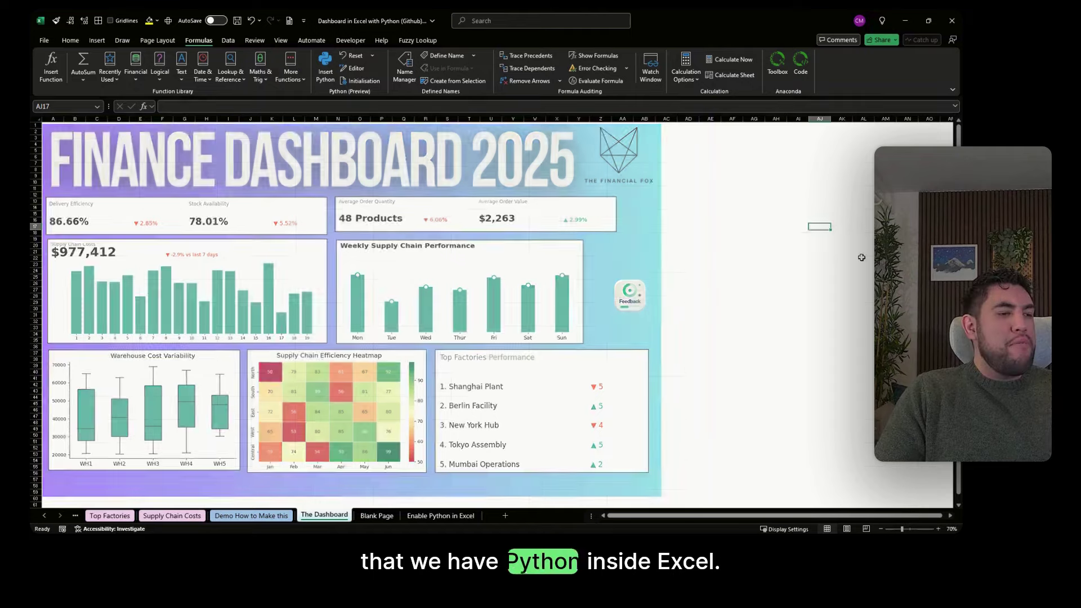
key("ctrl+Page_Down")
left_click(437, 517)
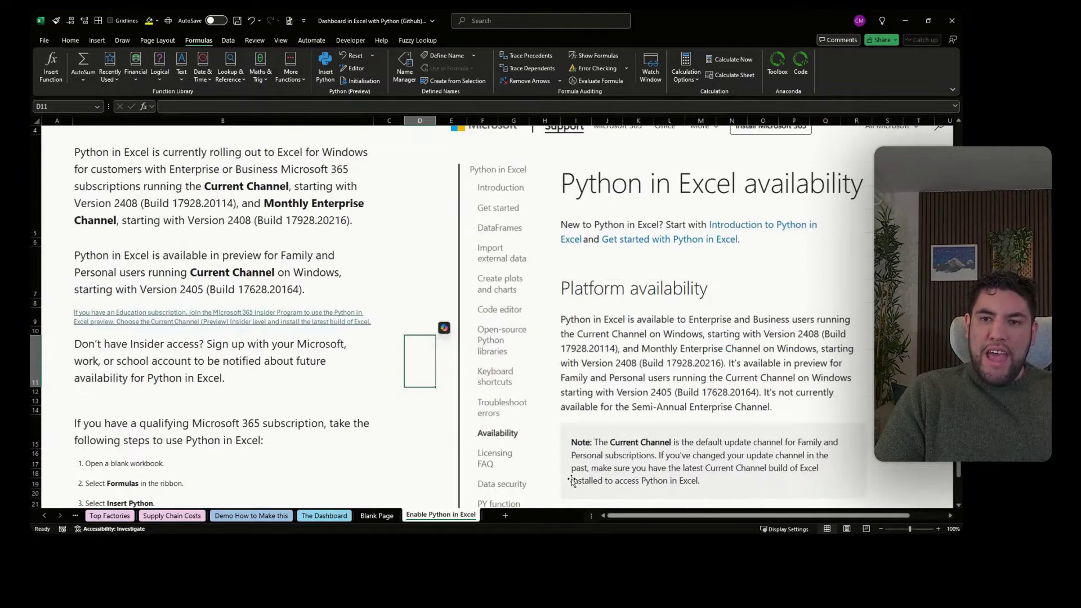
scroll(572, 481, "down", 5)
scroll(762, 278, "up", 5)
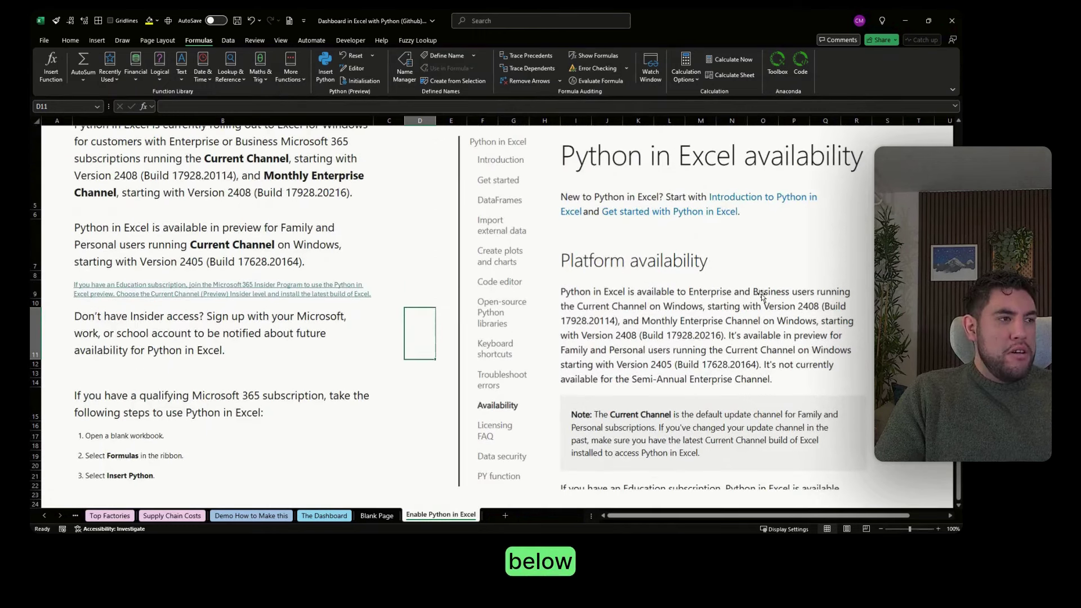
scroll(762, 295, "up", 2)
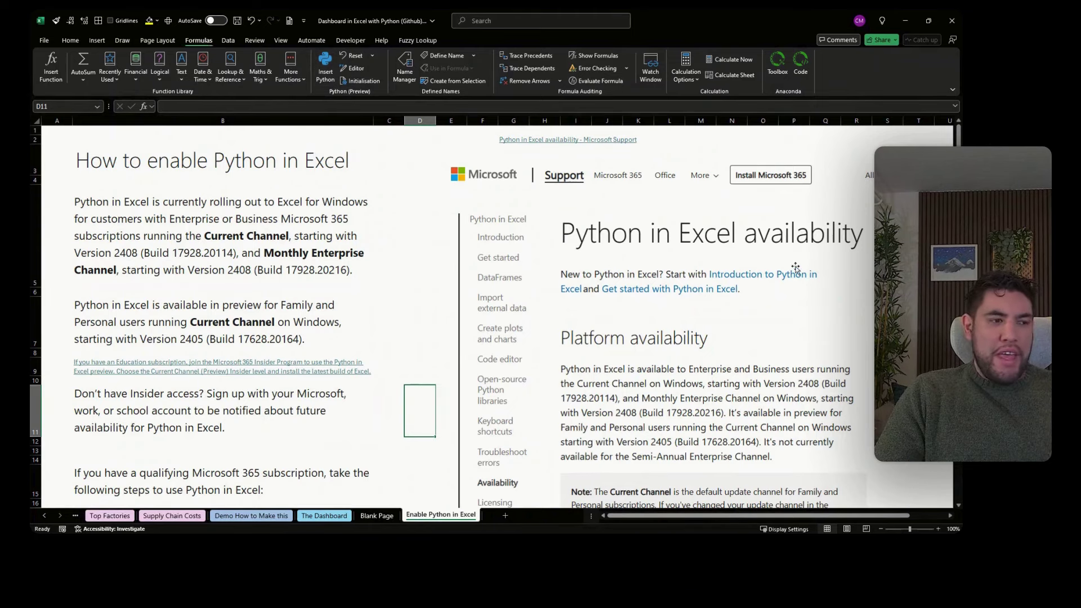
scroll(785, 273, "down", 2)
Check whether the PY function is available by starting a Python formula in cell B2 of the Blank Page sheet, then cancel it
left_click(371, 518)
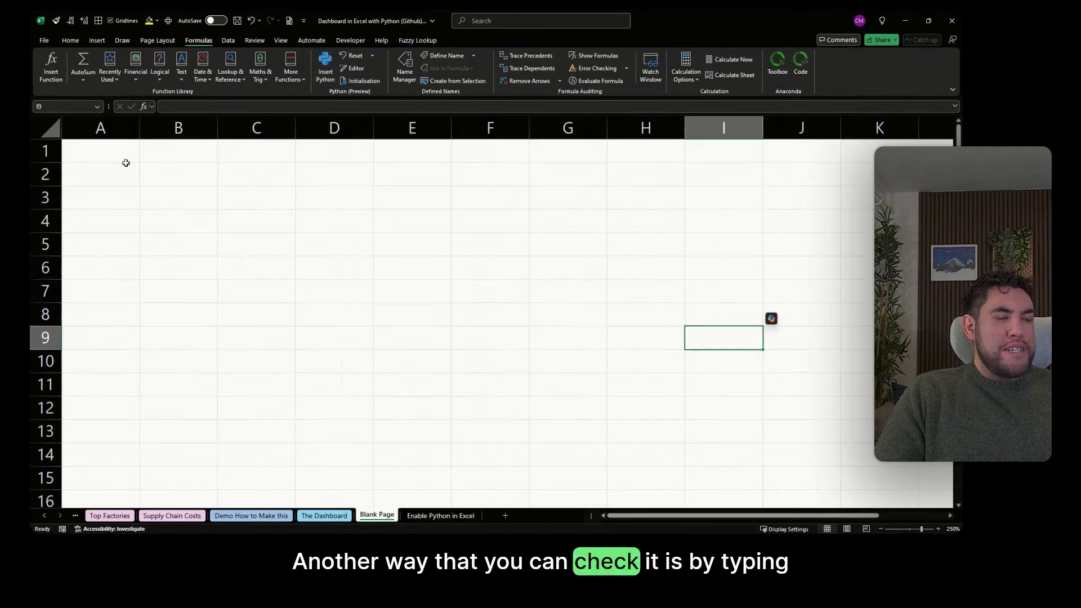
left_click(162, 174)
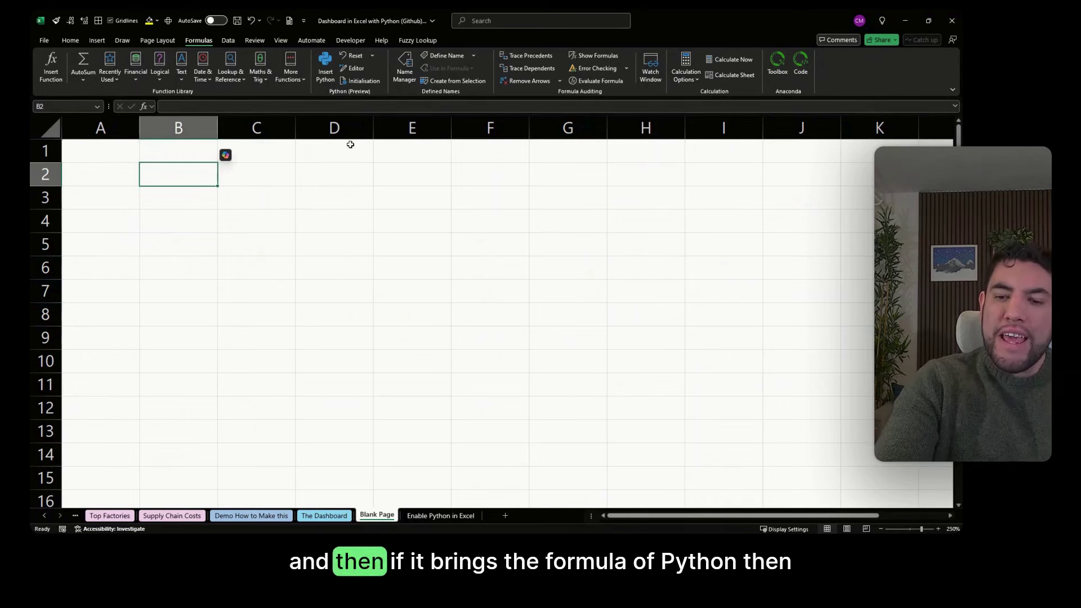
type("=")
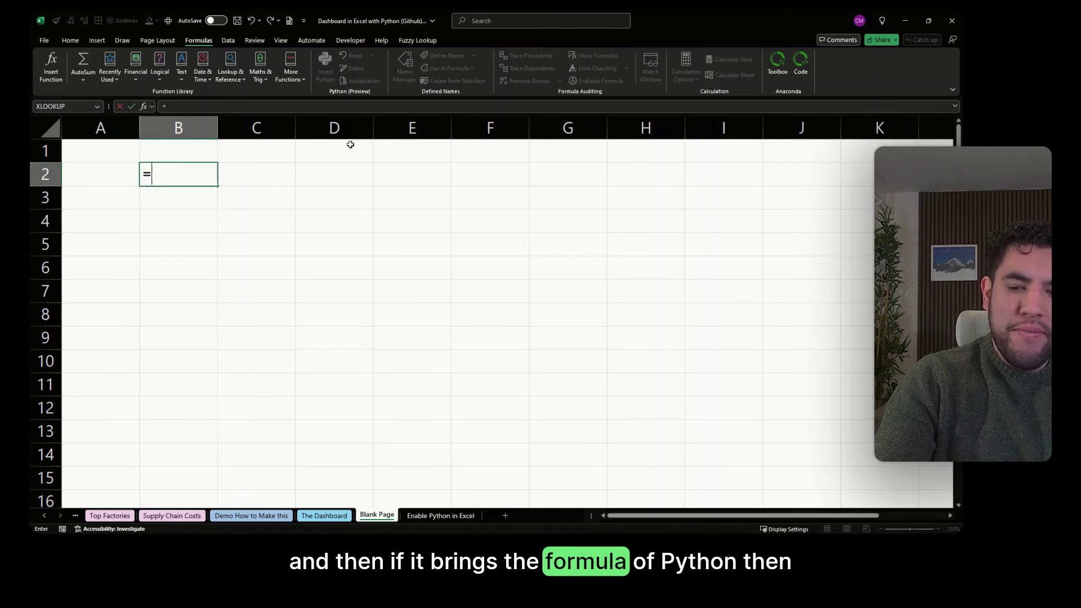
type("PY")
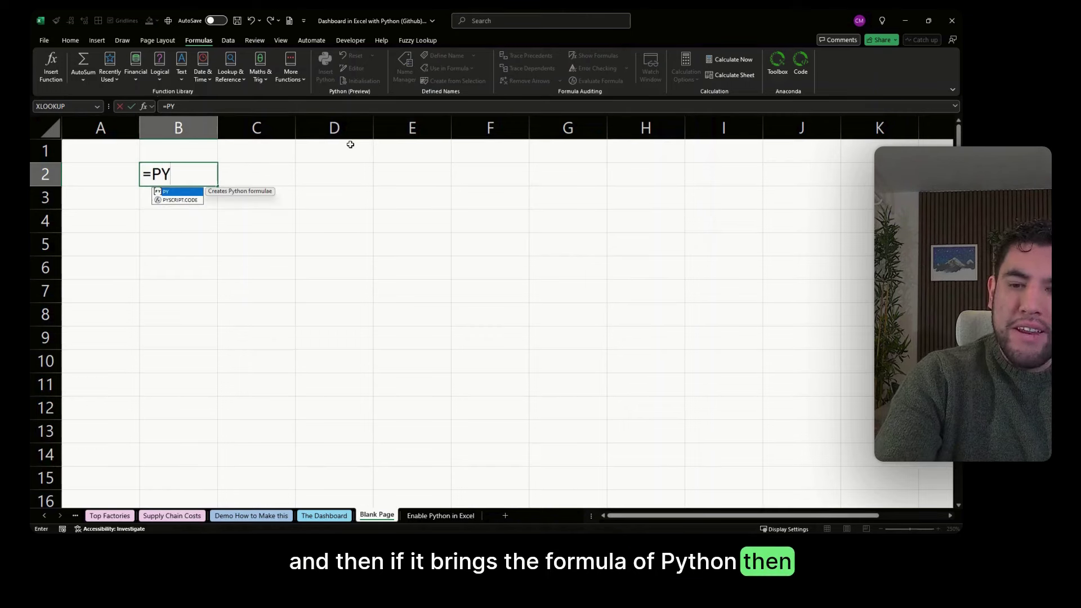
key("Tab")
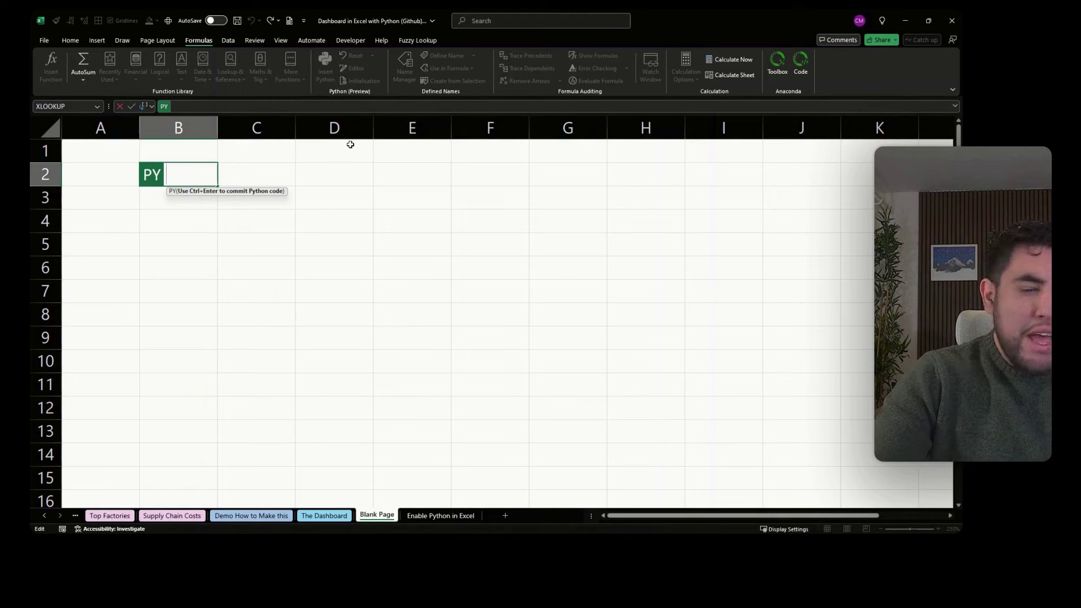
key("Escape")
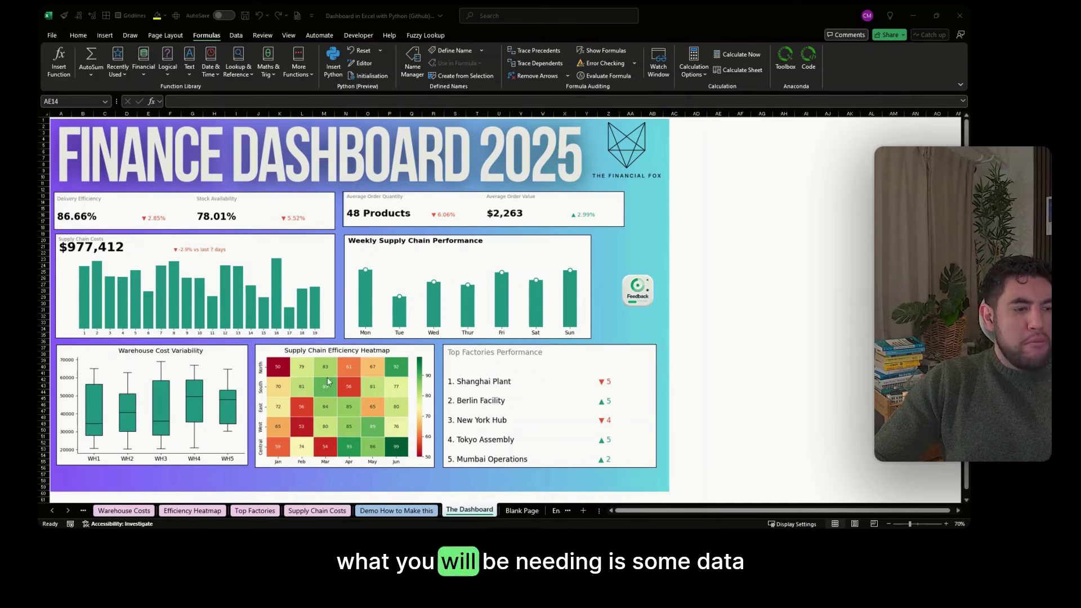
Look through the sample data sheets, including The Data, Warehouse Costs, Efficiency Heatmap, Top Factories and Supply Chain Costs
left_click(52, 511)
left_click(53, 511)
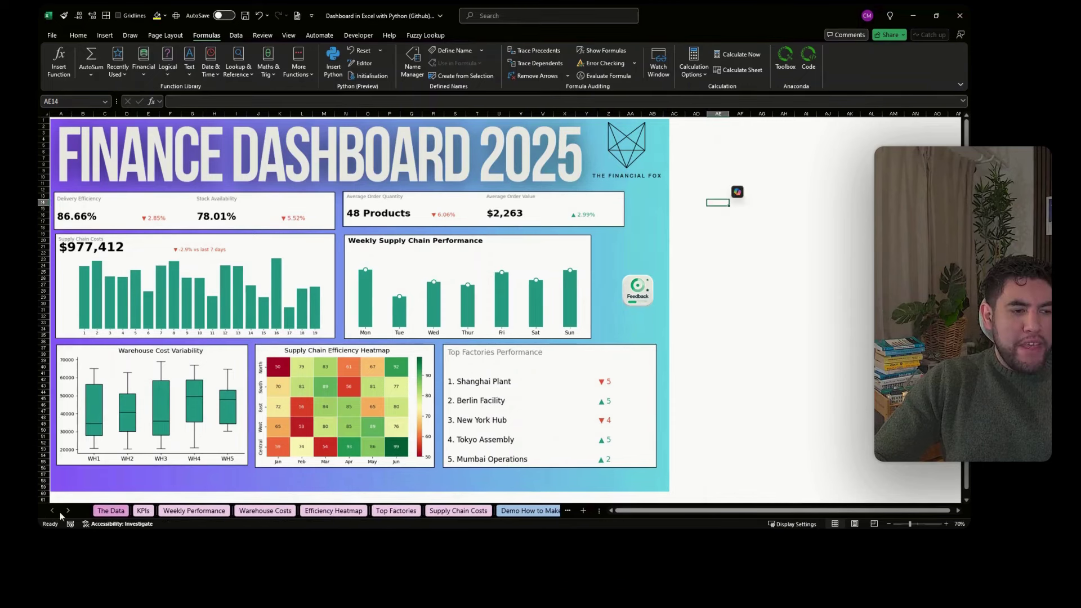
left_click(111, 509)
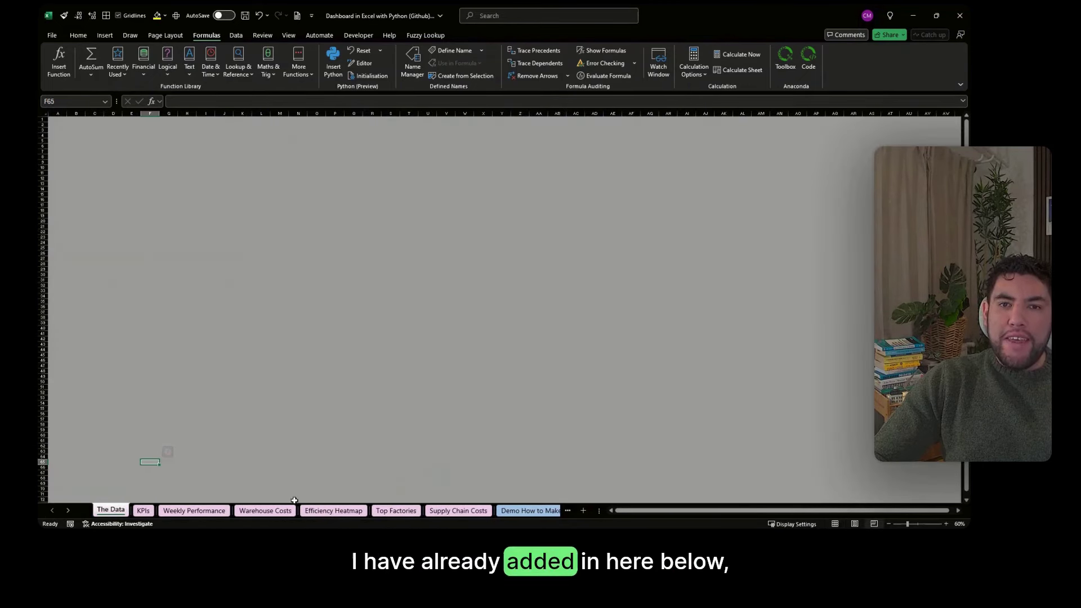
left_click(265, 510)
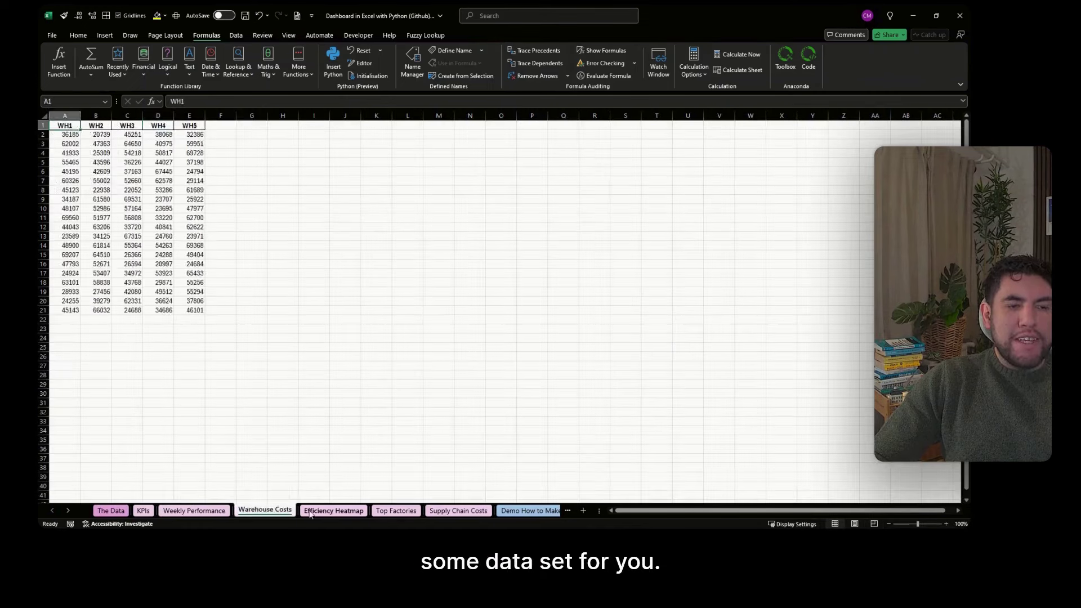
left_click(337, 511)
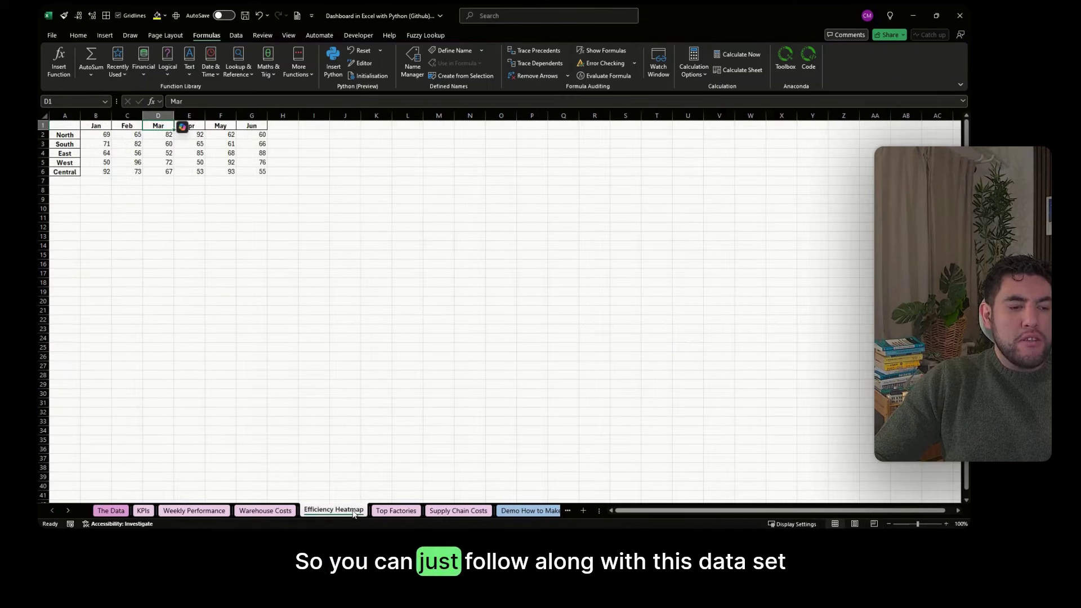
left_click(390, 511)
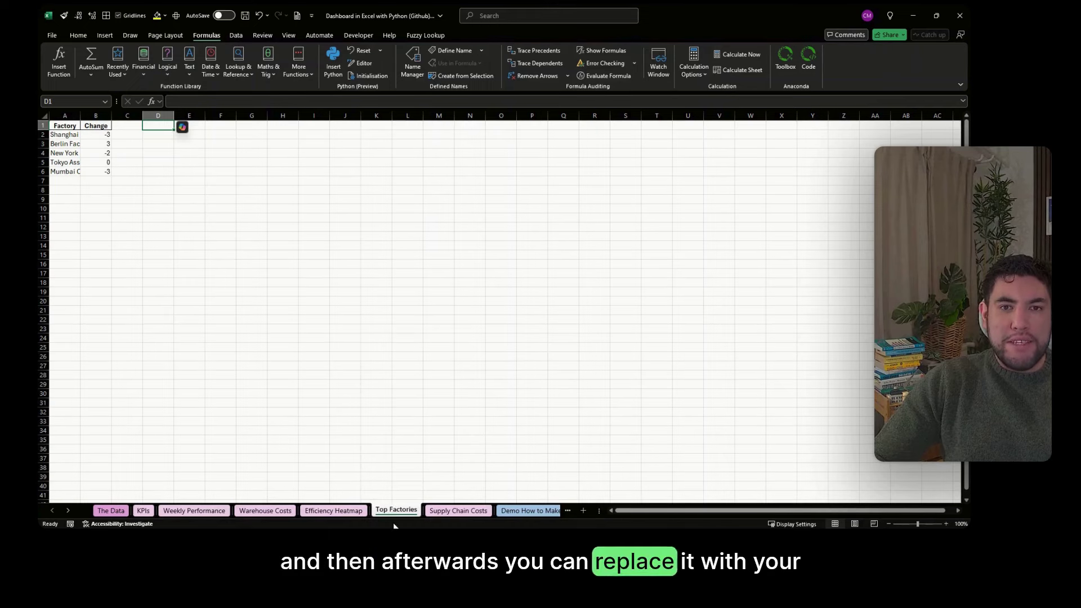
left_click(475, 511)
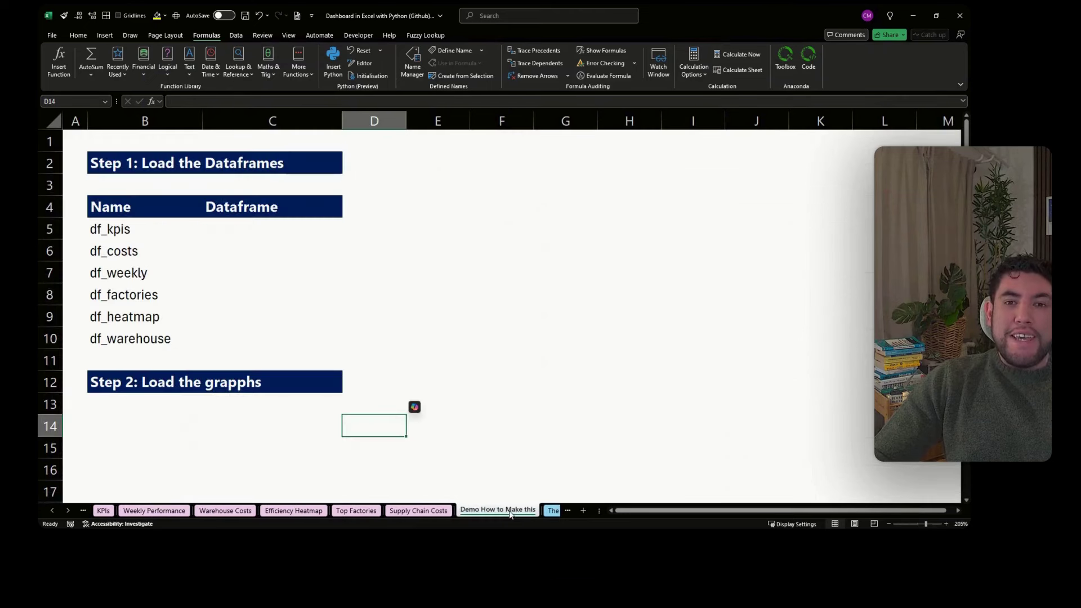
On the Demo How to Make this sheet, load KPIs!A1:C5 with headers as a Python DataFrame in cell C5
left_click(506, 511)
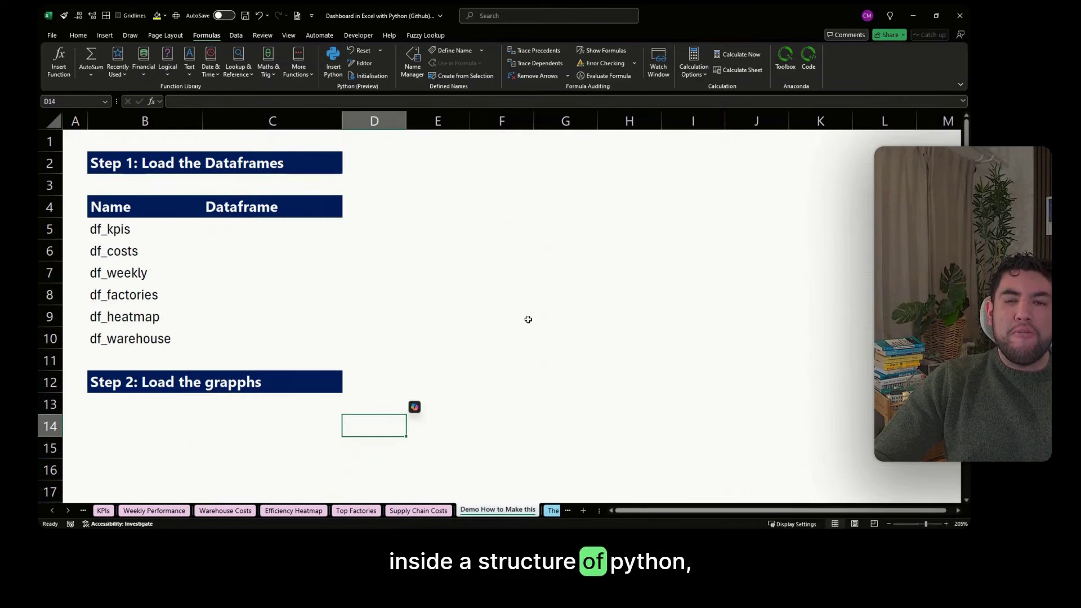
left_click(137, 226)
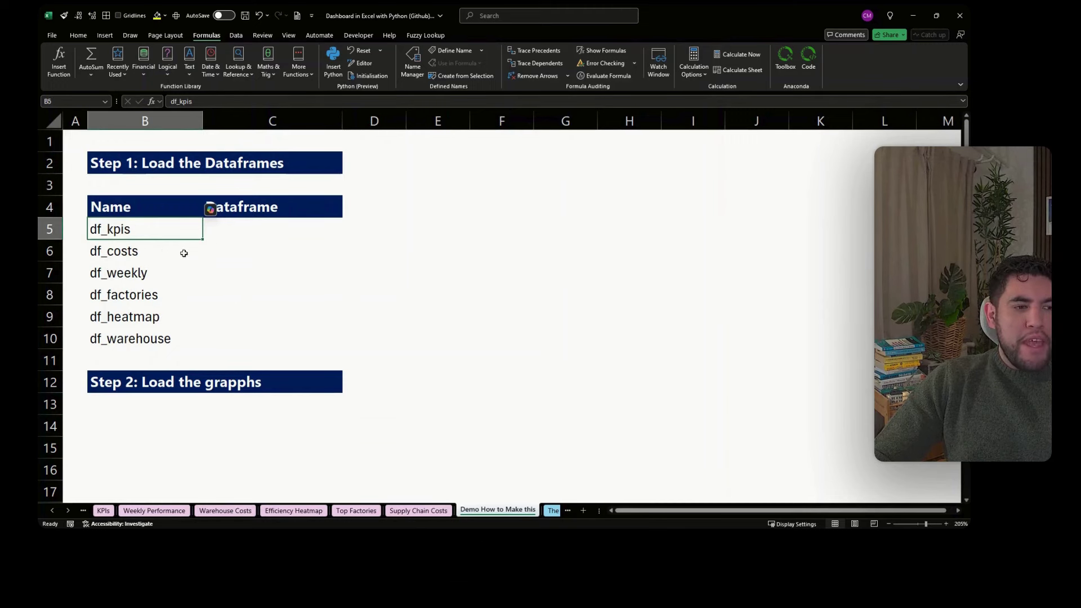
left_click(292, 225)
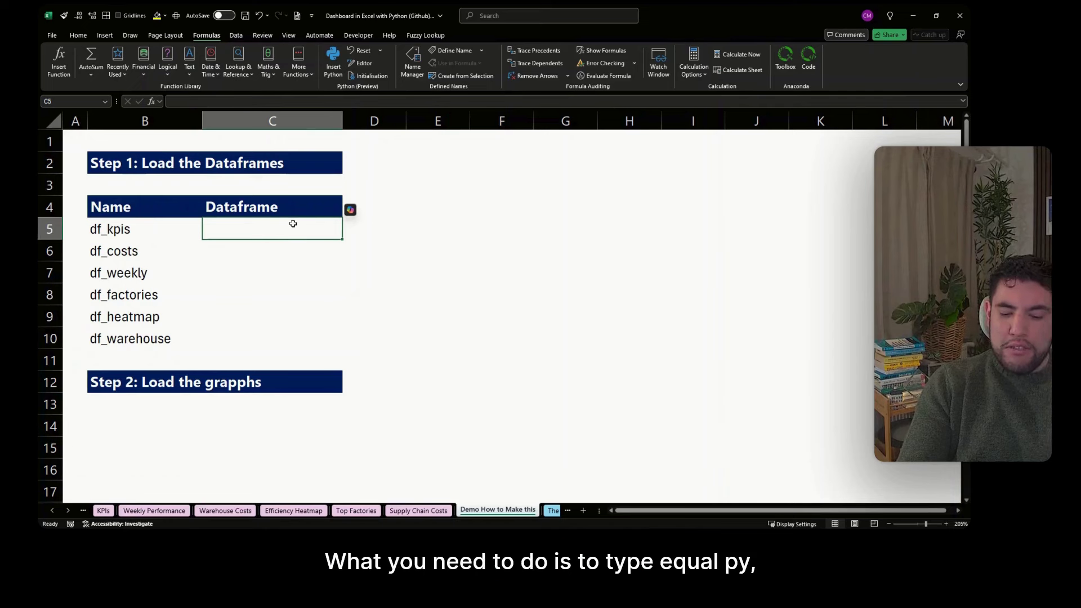
type("+")
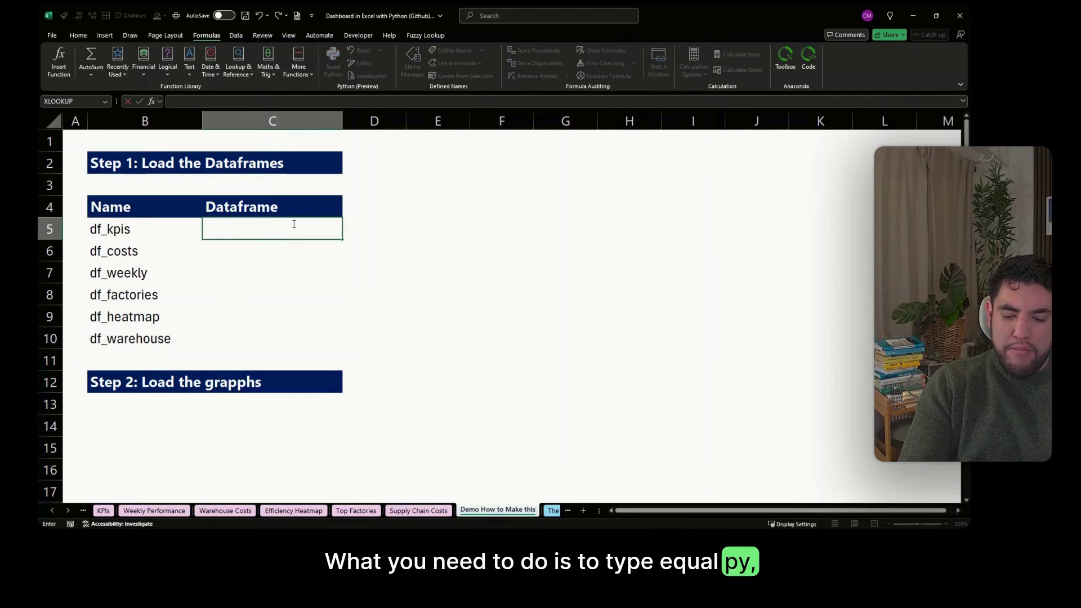
type("=PY")
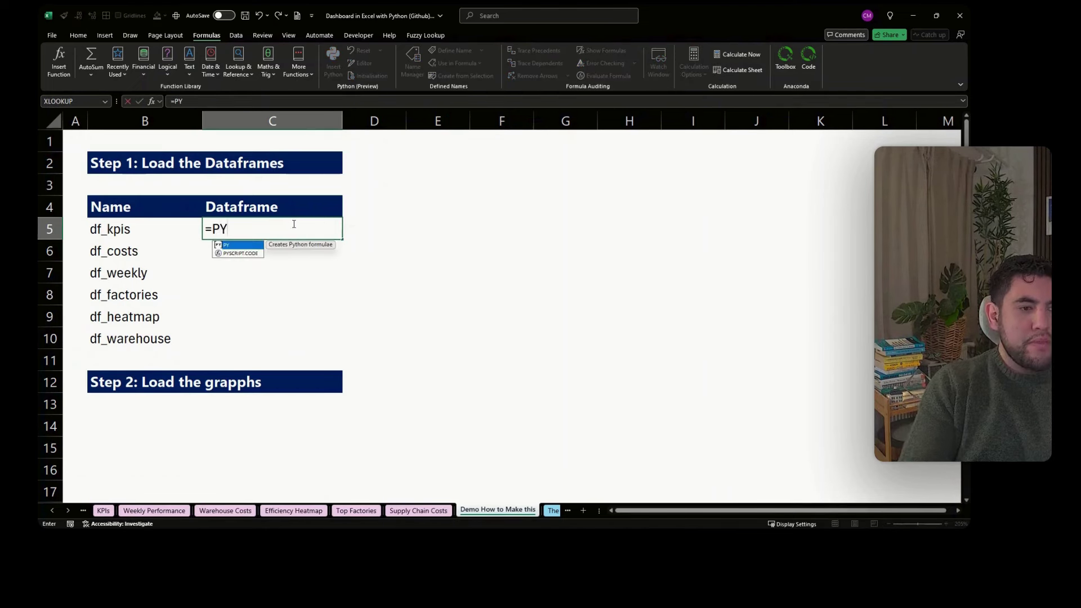
key("Tab")
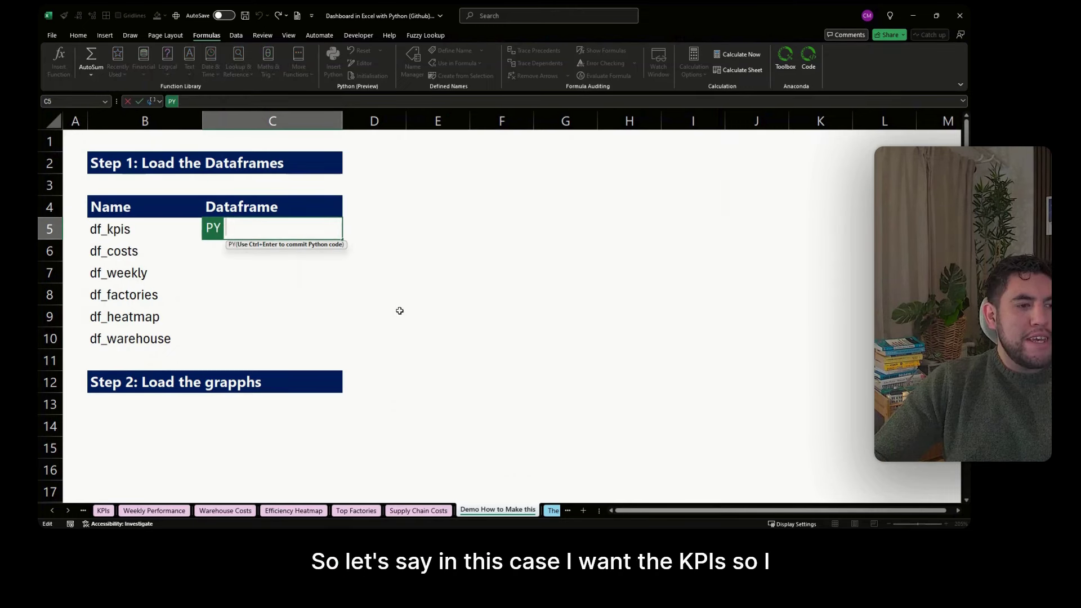
left_click(104, 510)
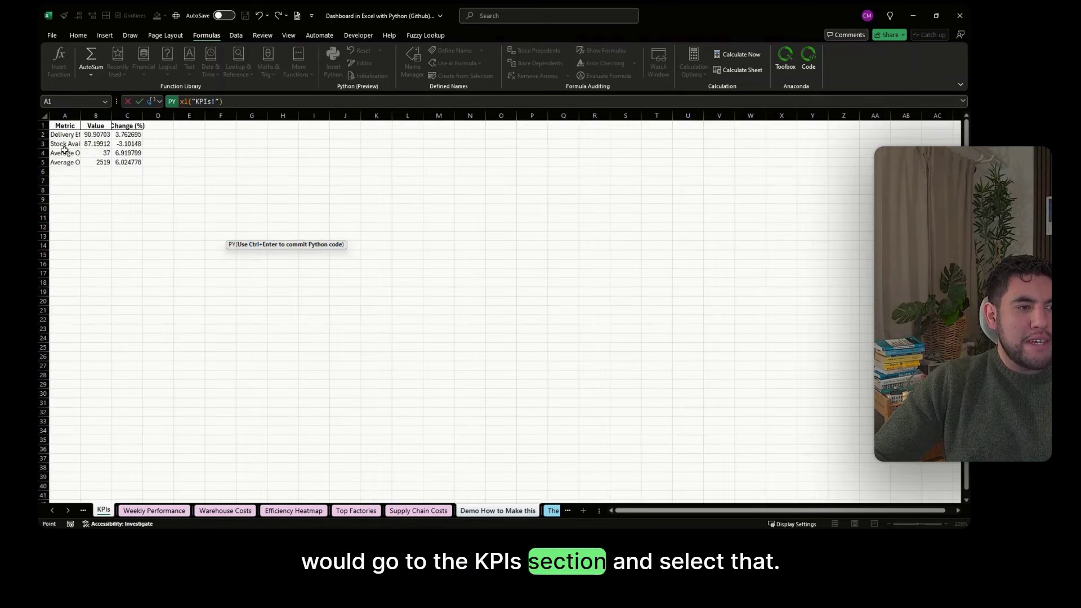
left_click_drag(66, 126, 134, 162)
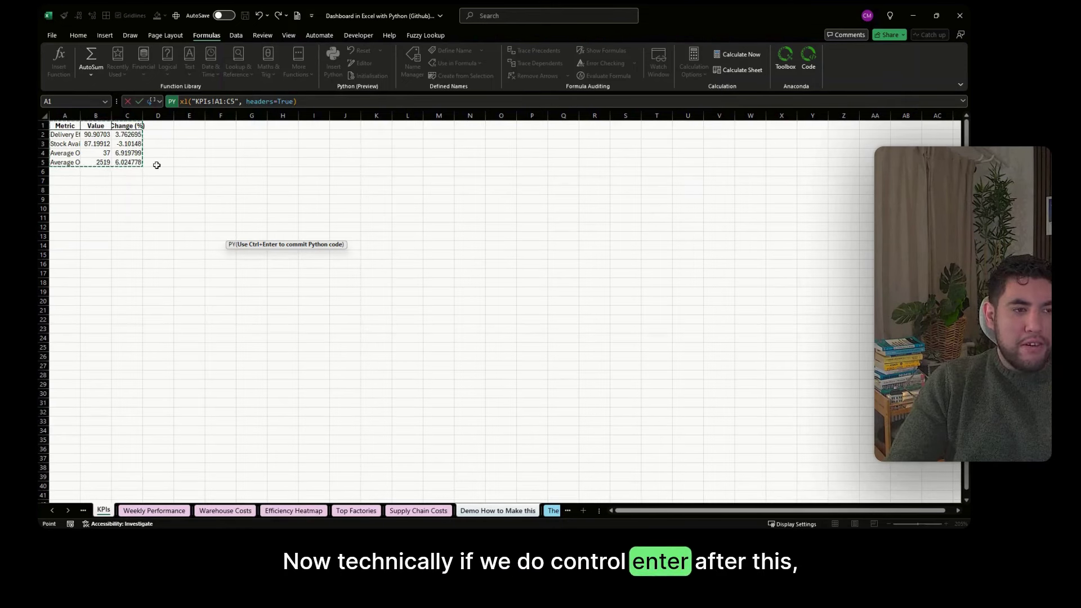
key("ctrl+Return")
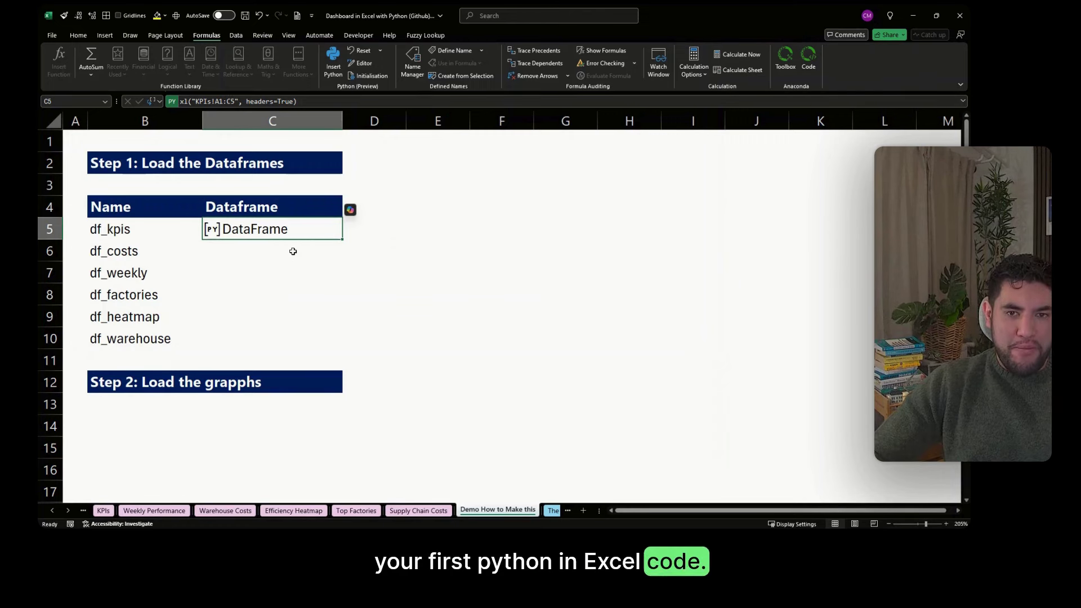
Copy the dataframe name df_kpis from cell B5
left_click(367, 258)
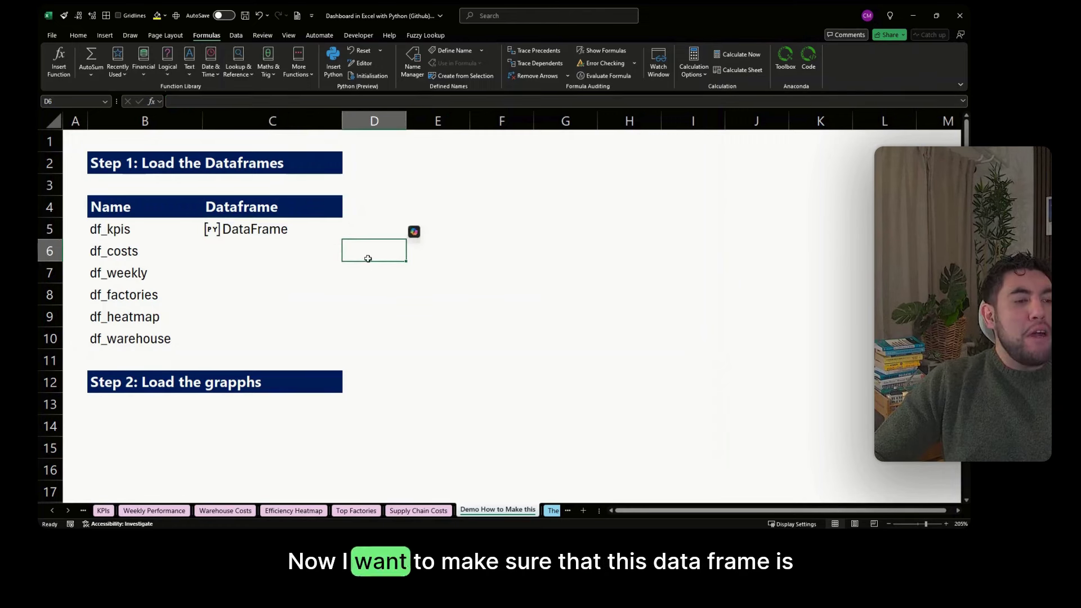
left_click(268, 248)
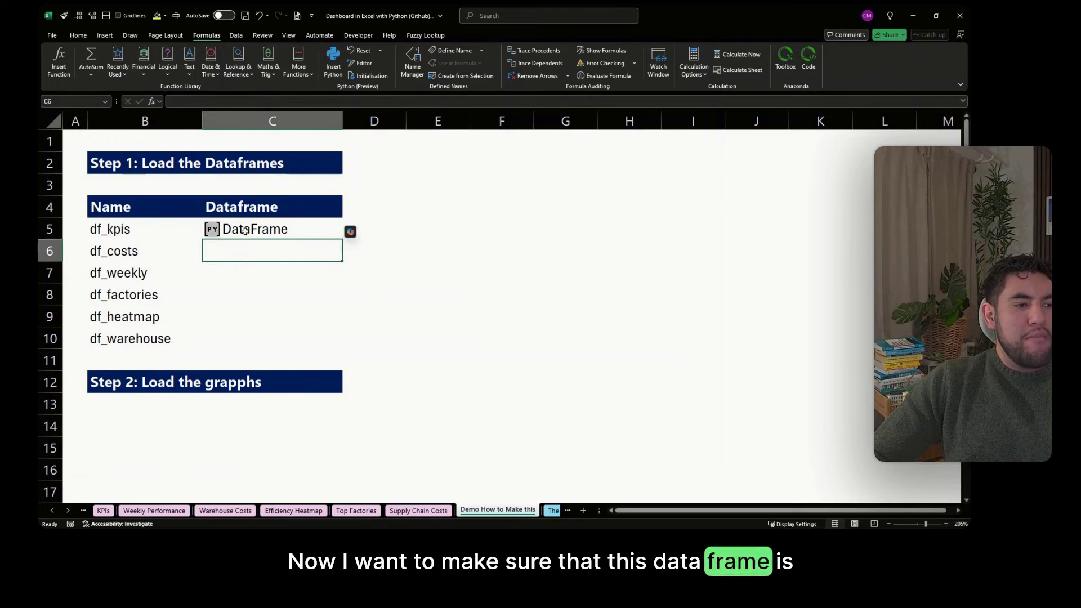
left_click(137, 226)
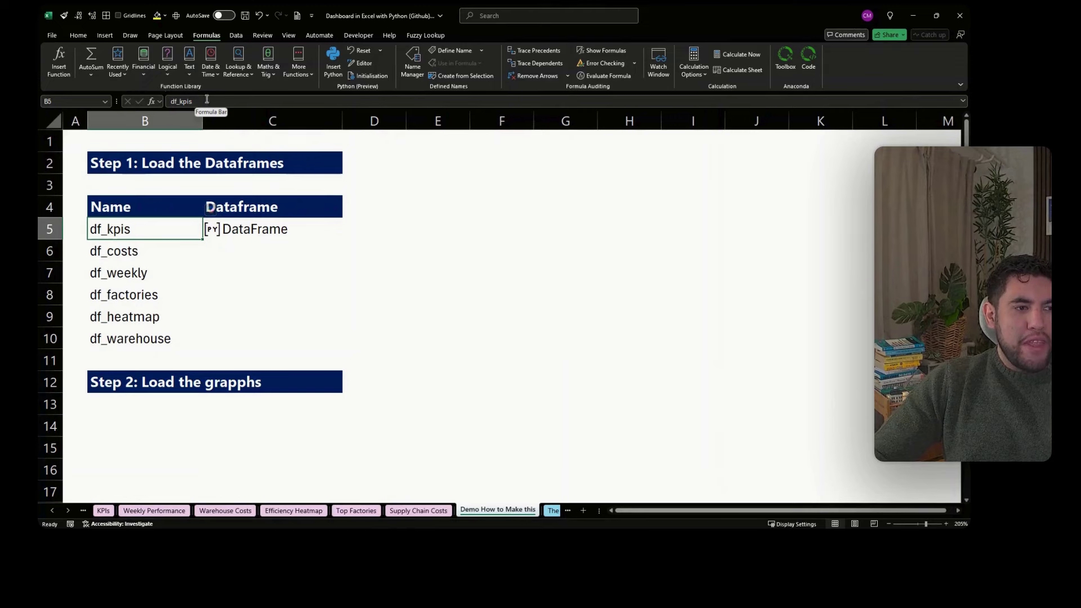
double_click(202, 101)
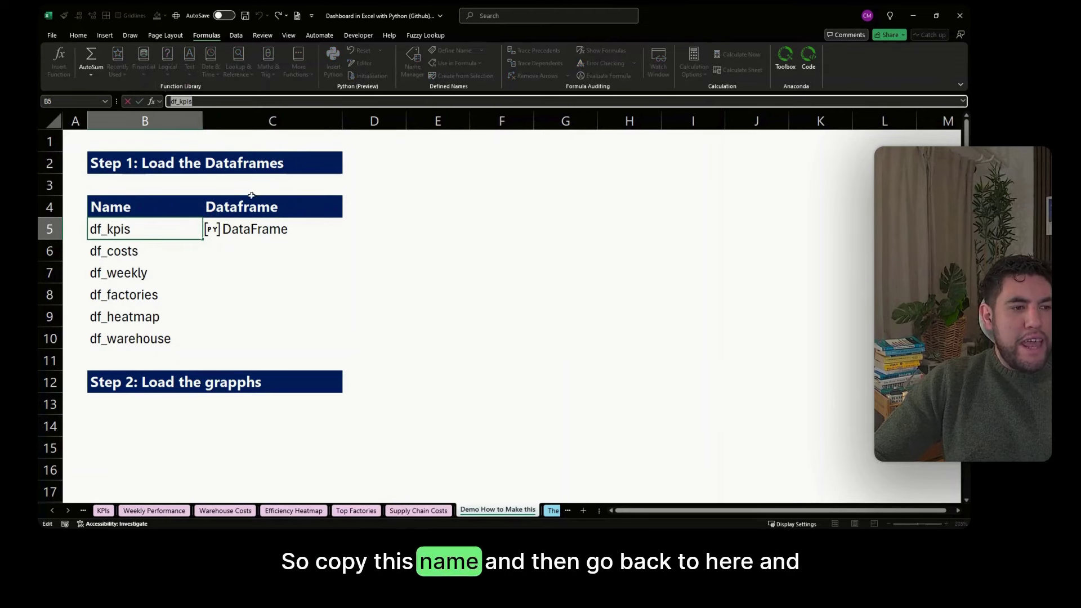
key("Escape")
Assign the DataFrame in C5 to a variable with the Python code df_kpis = xl("KPIs!A1:C5", headers=True)
left_click(265, 249)
left_click(282, 234)
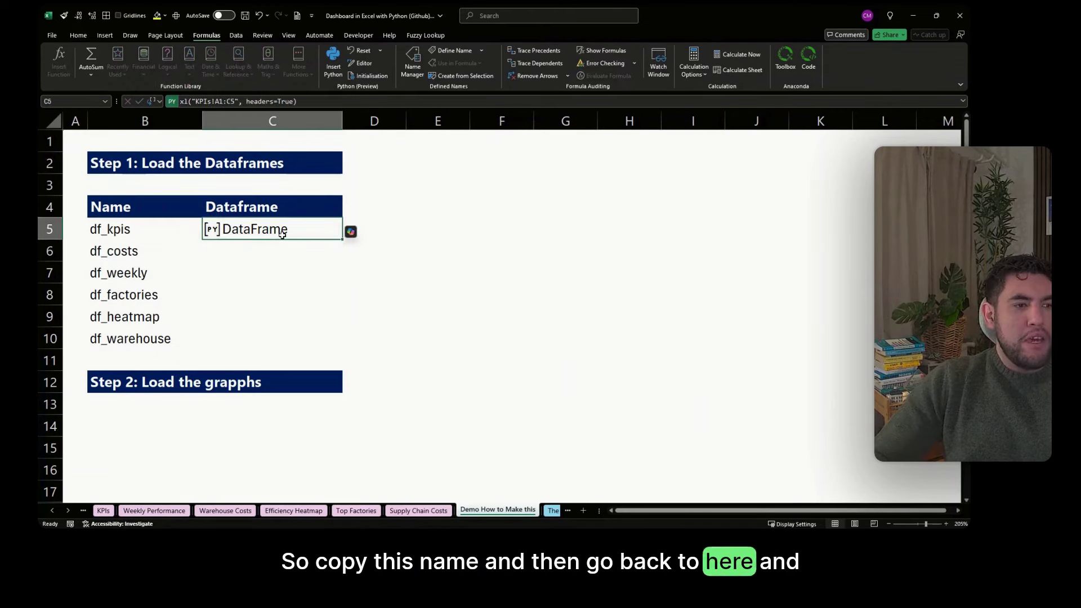
key("F2")
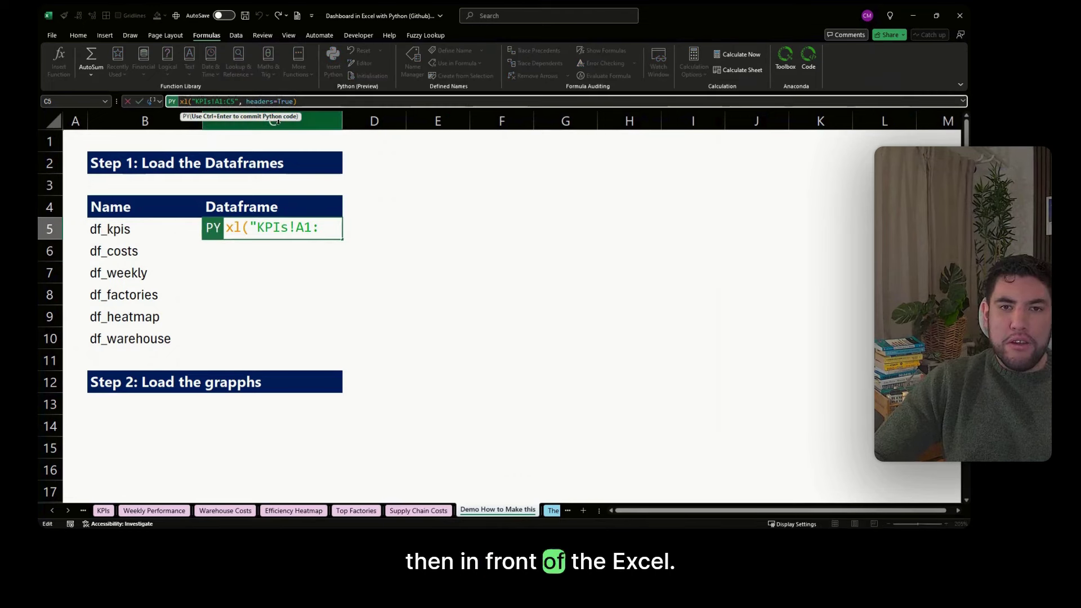
key("Home")
type("df_kpis")
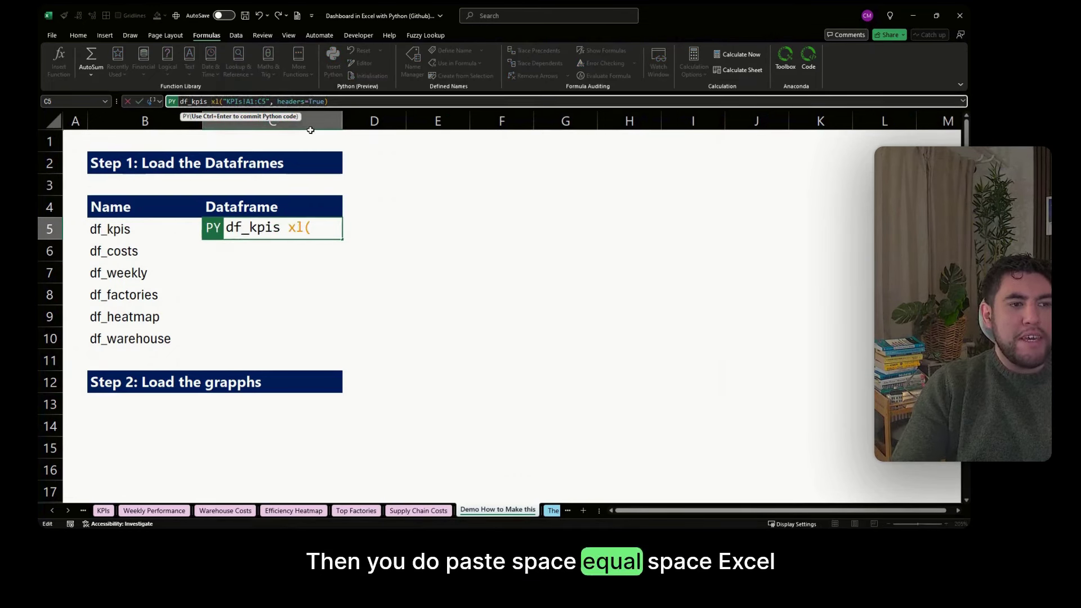
type("=")
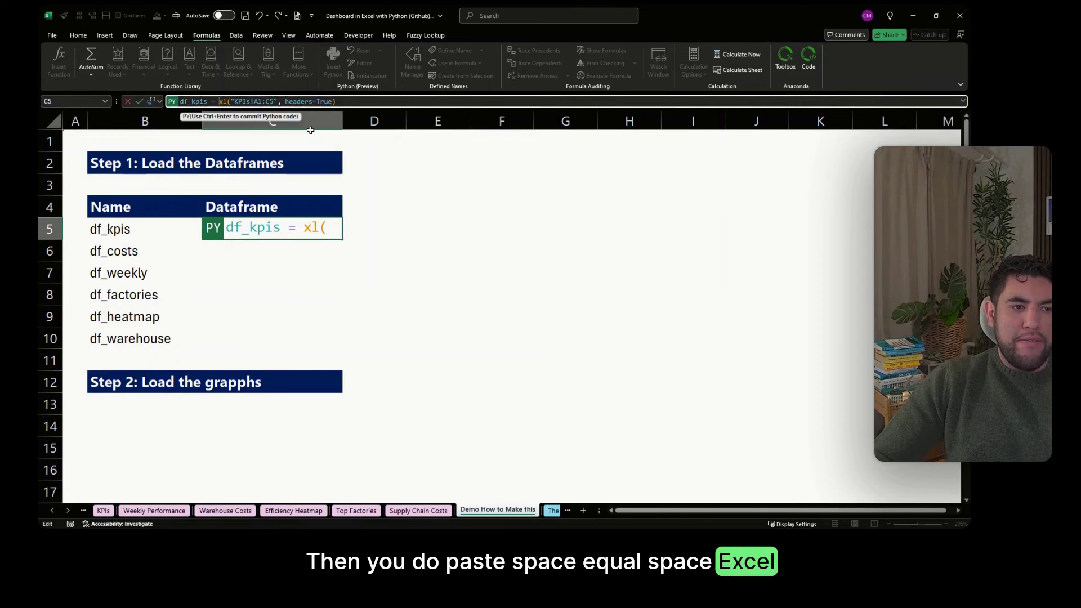
left_click(367, 102)
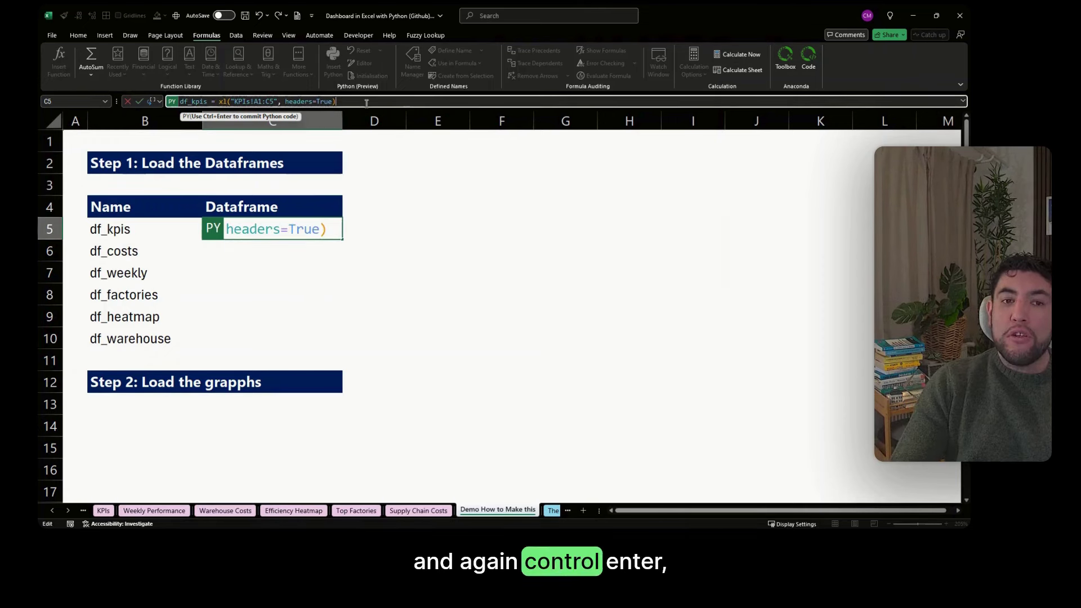
key("ctrl+Return")
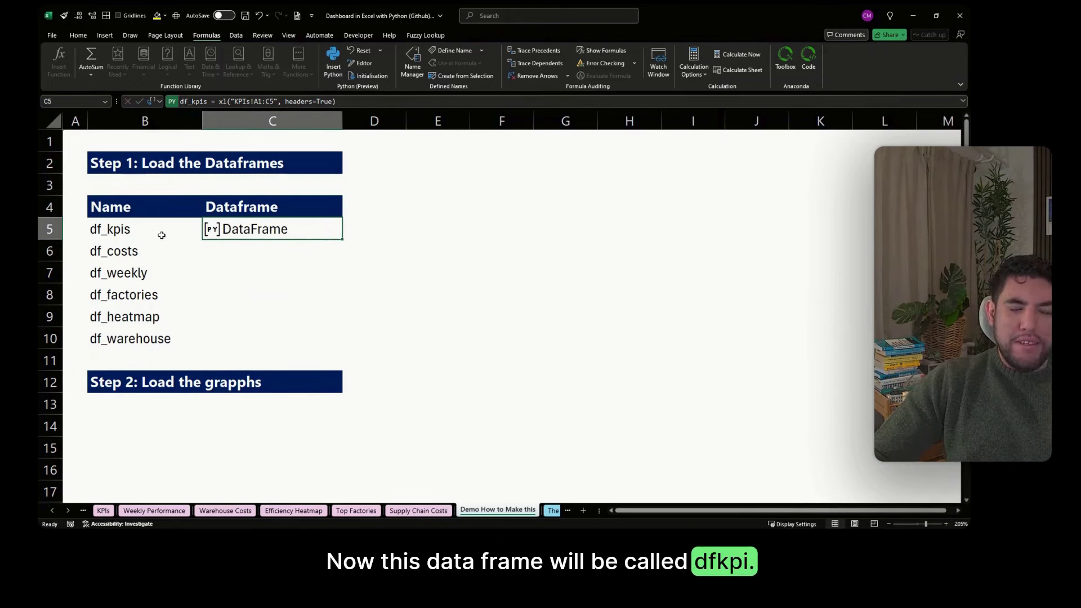
left_click(233, 253)
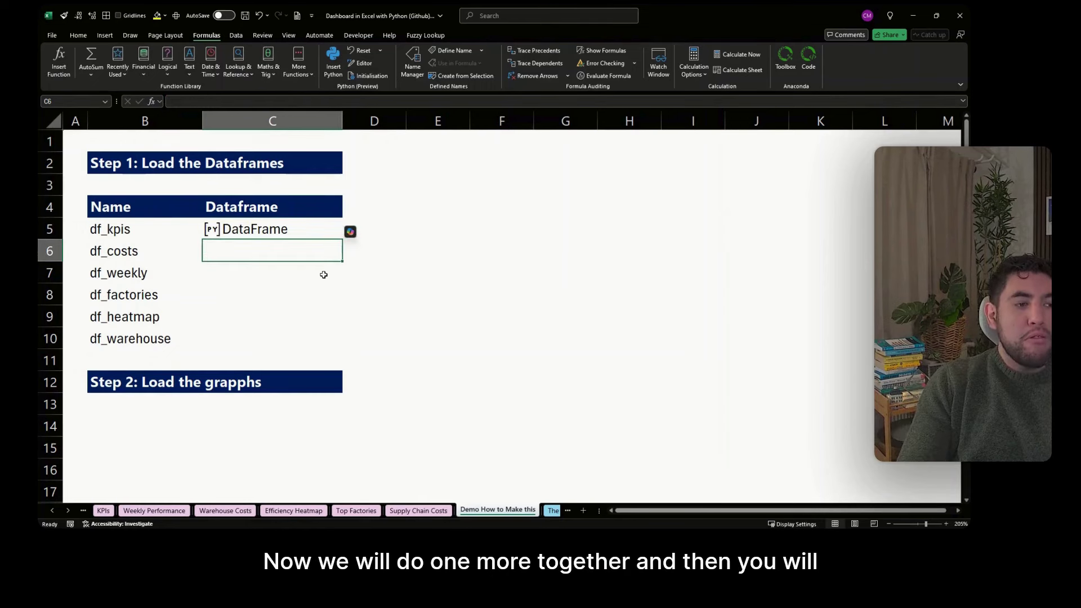
key("Left")
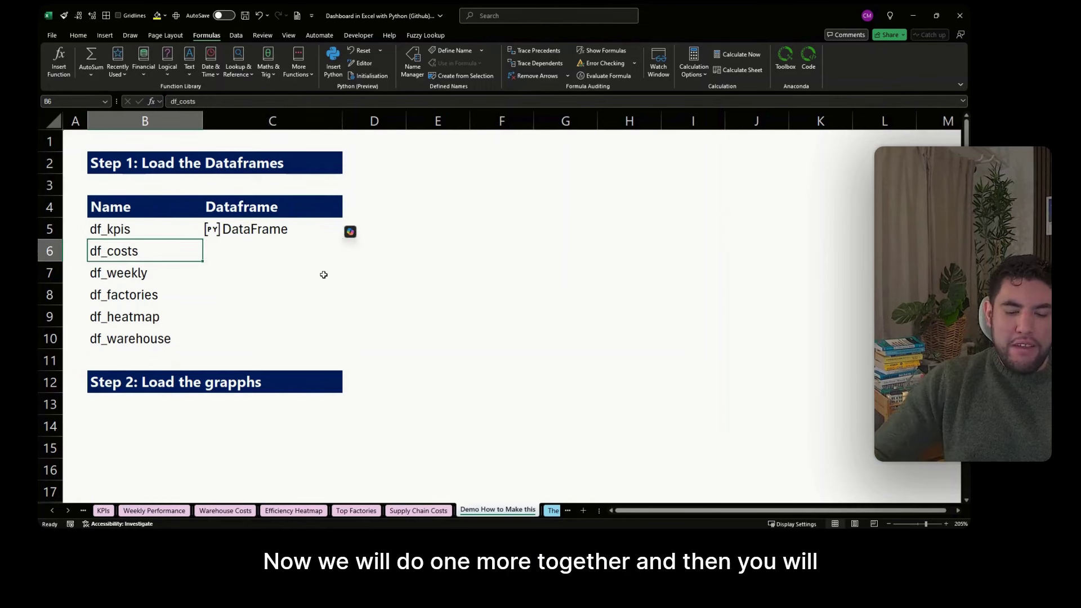
key("ctrl+c")
left_click(287, 245)
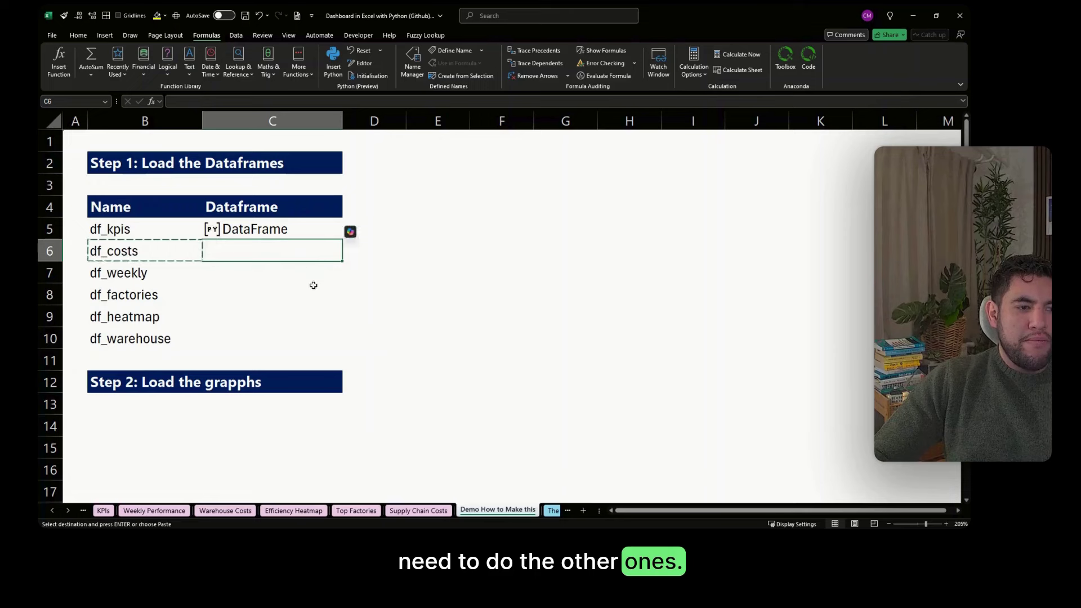
key("ctrl+v")
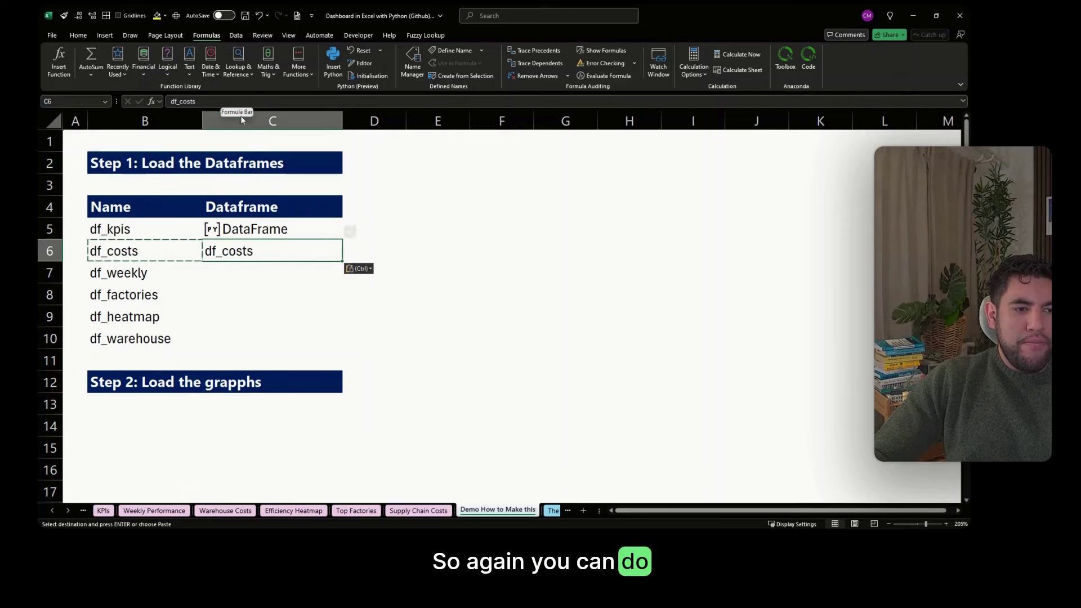
key("BackSpace")
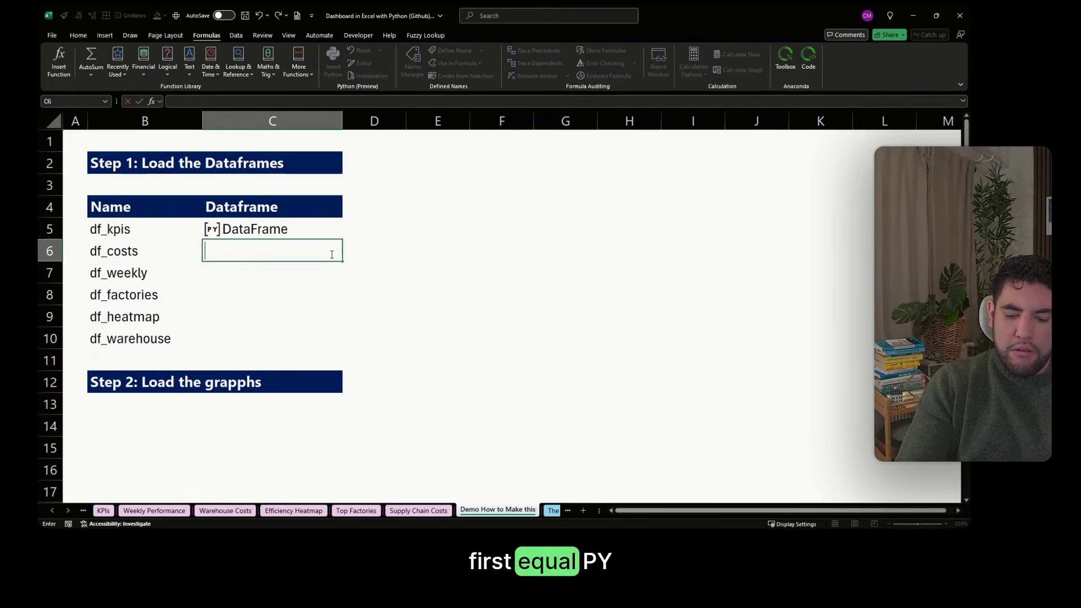
Load 'Supply Chain Costs'!A1:B20 with headers as a Python DataFrame in cell C6
type("=py")
key("Tab")
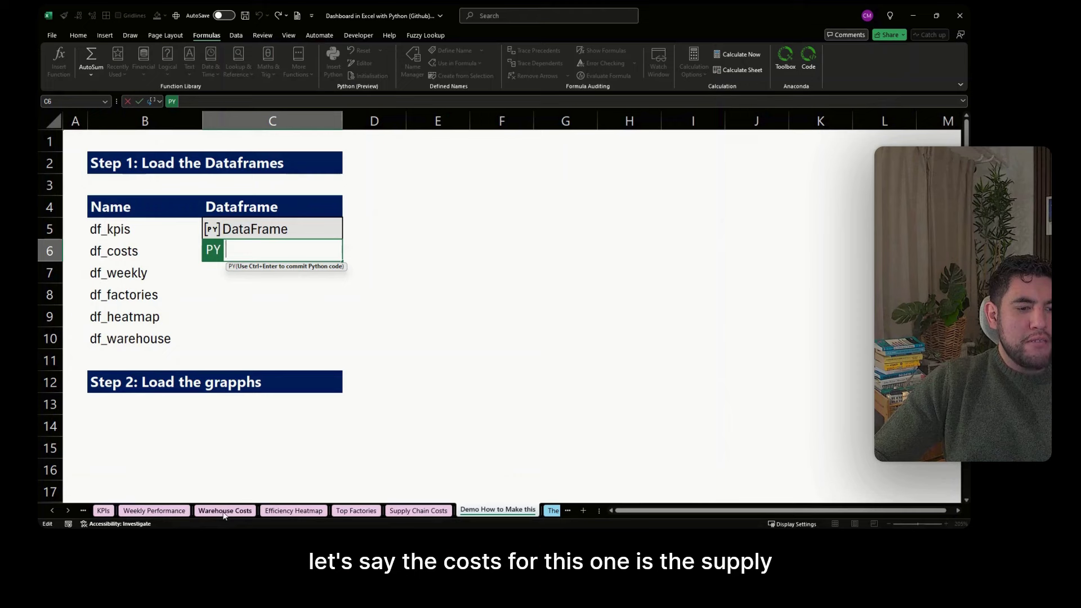
left_click(438, 511)
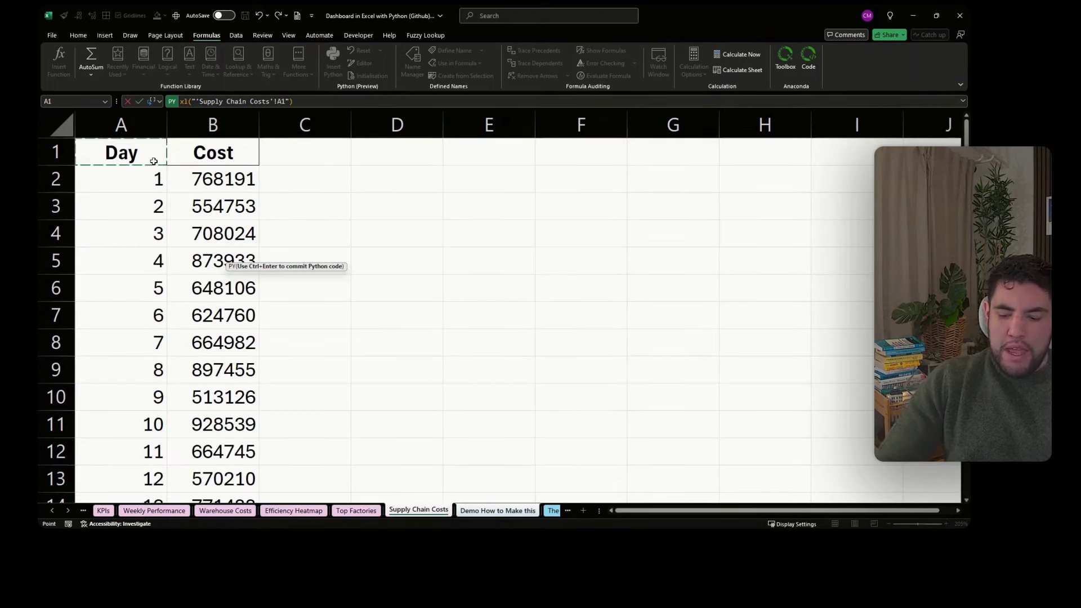
key("ctrl+shift+Right")
key("ctrl+shift+Down")
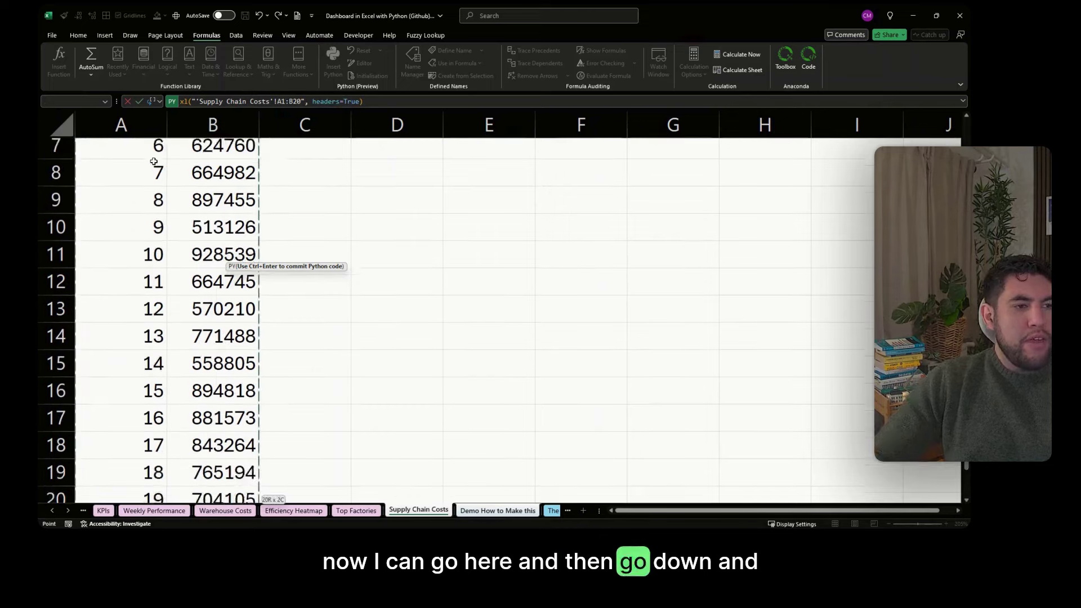
left_click(180, 102)
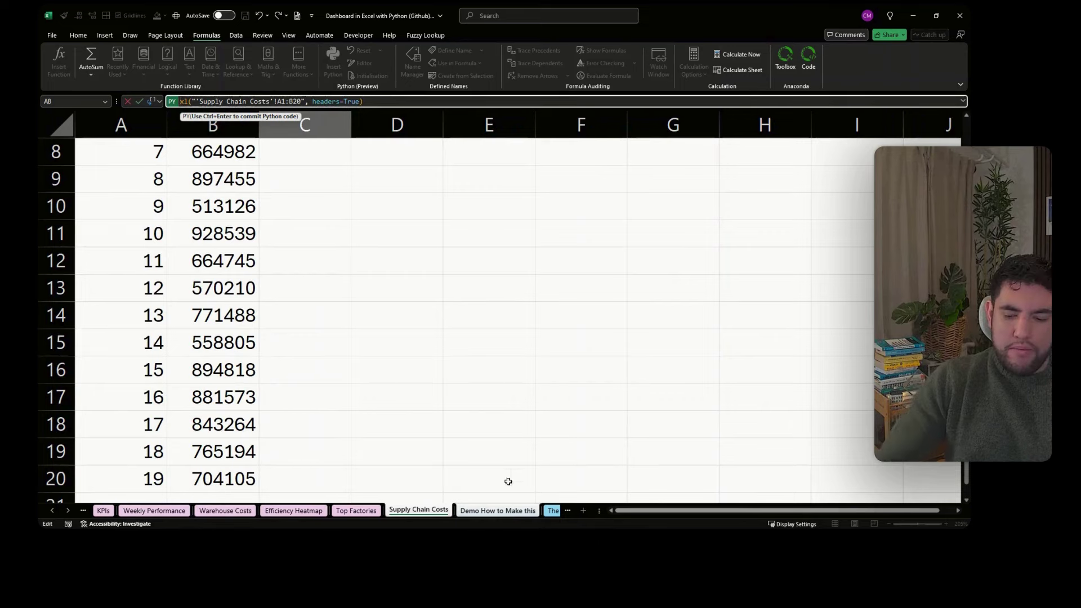
key("ctrl+Return")
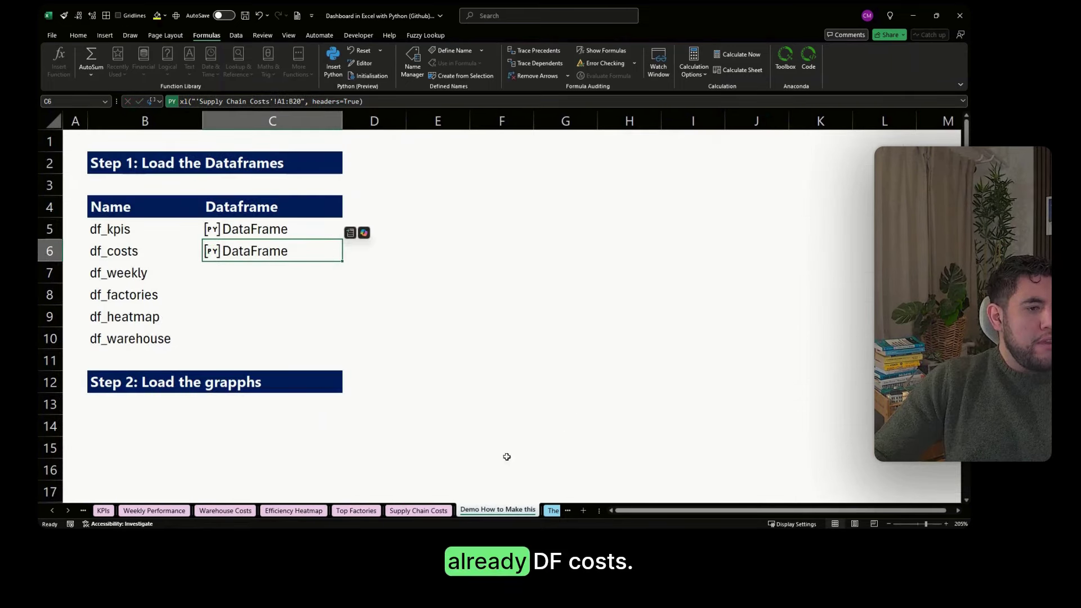
Assign the DataFrame in C6 to the variable df_costs by prefixing its Python code with "df_costs ="
left_click(148, 251)
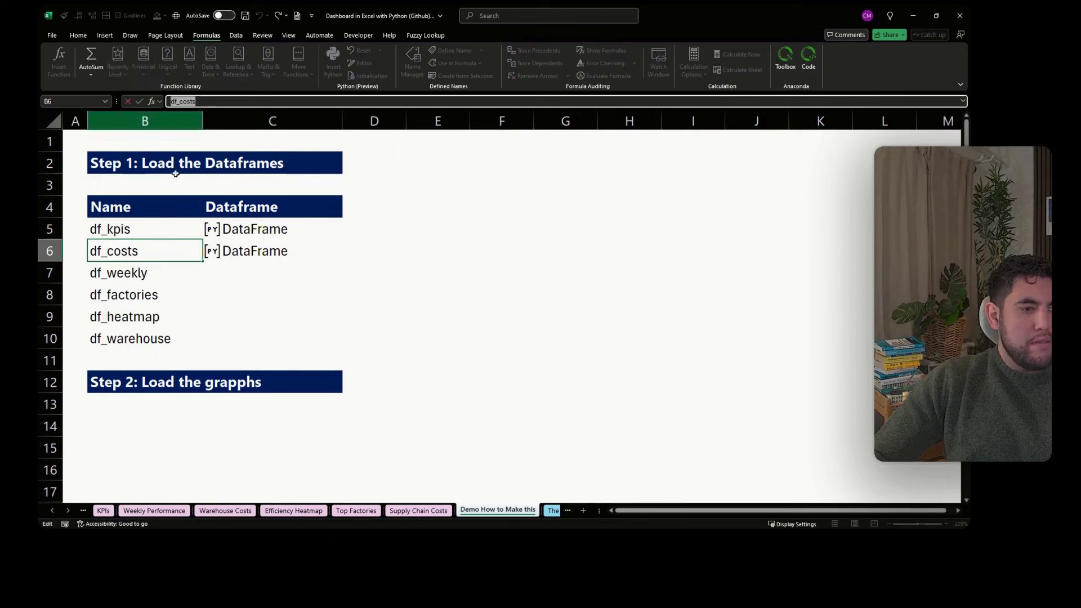
left_click(275, 313)
left_click(287, 252)
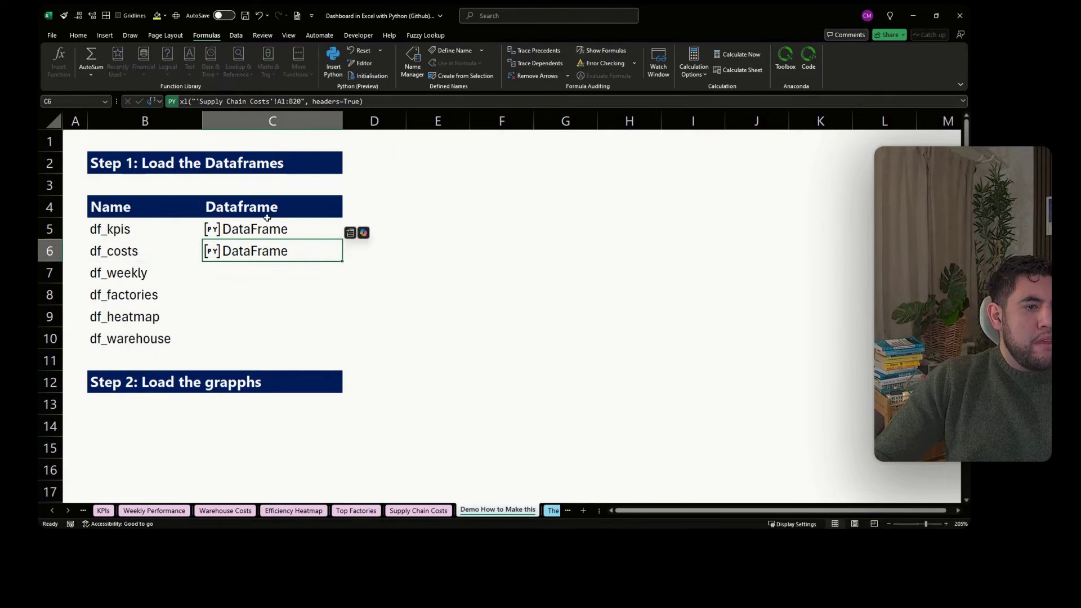
left_click(183, 102)
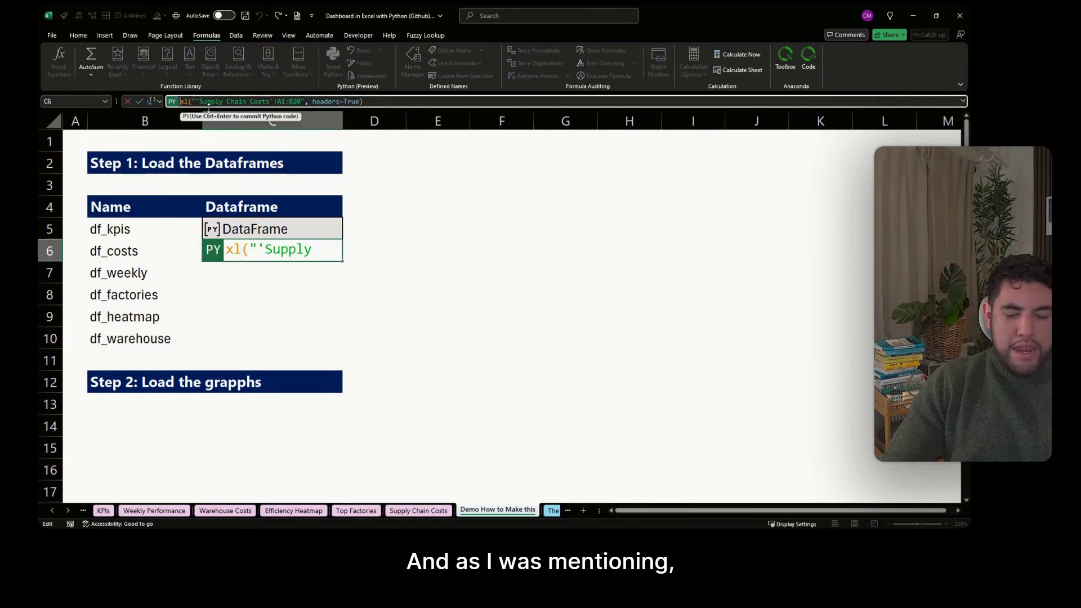
type("df_costs")
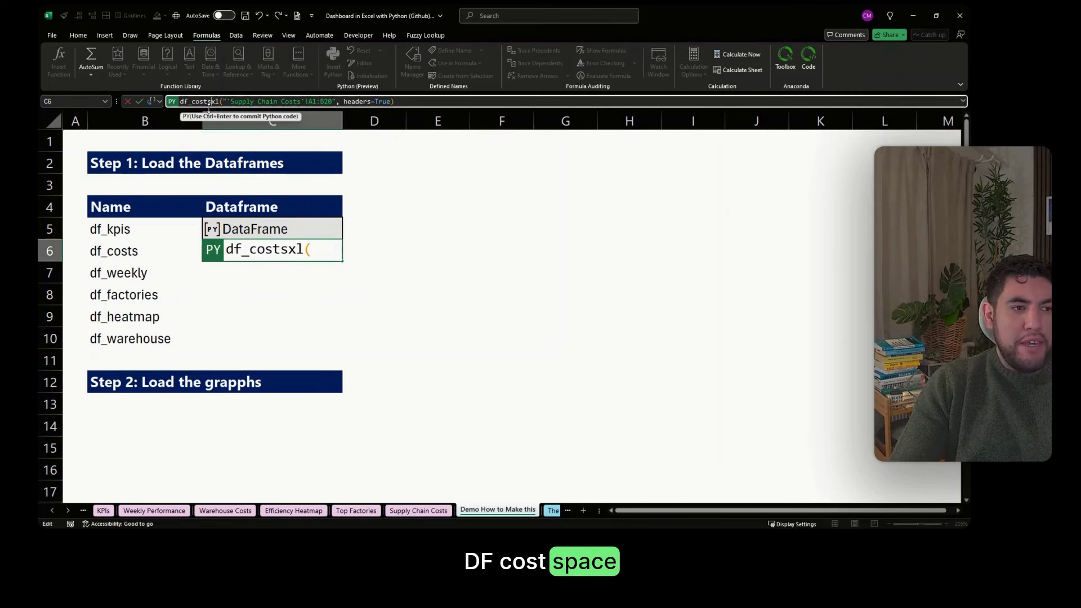
type(" =")
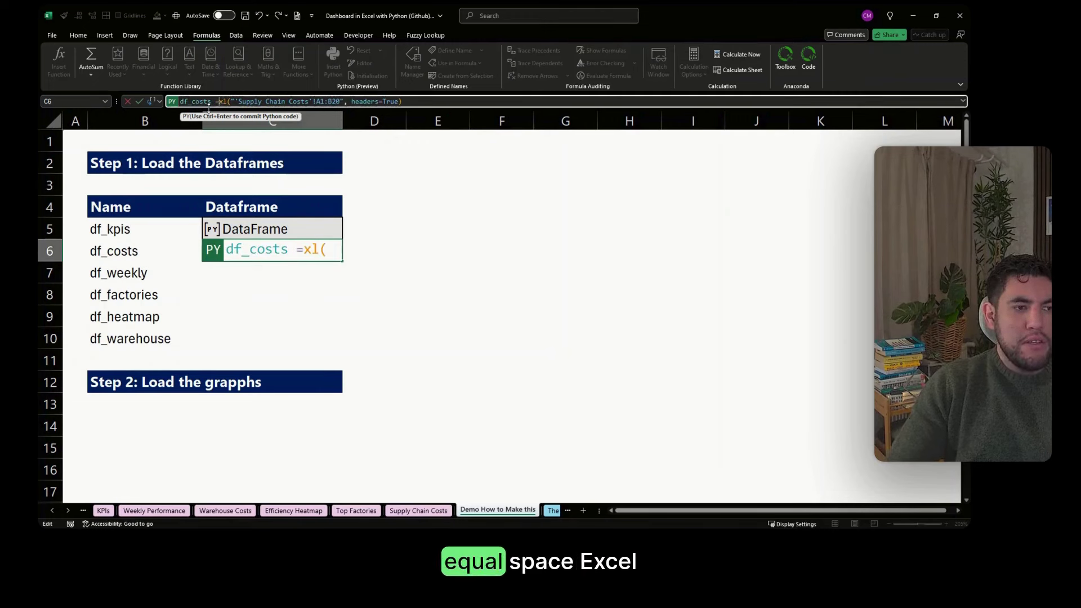
key("ctrl+Return")
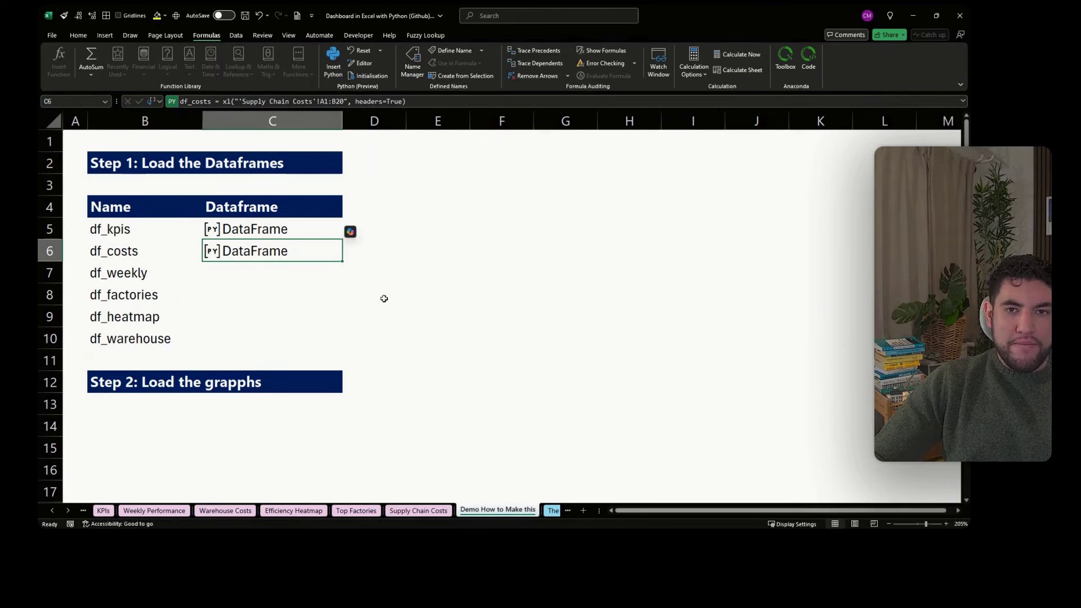
Look over the dataframe names and their Python DataFrame cells in the Step 1 table, from df_kpis to df_warehouse
left_click(237, 276)
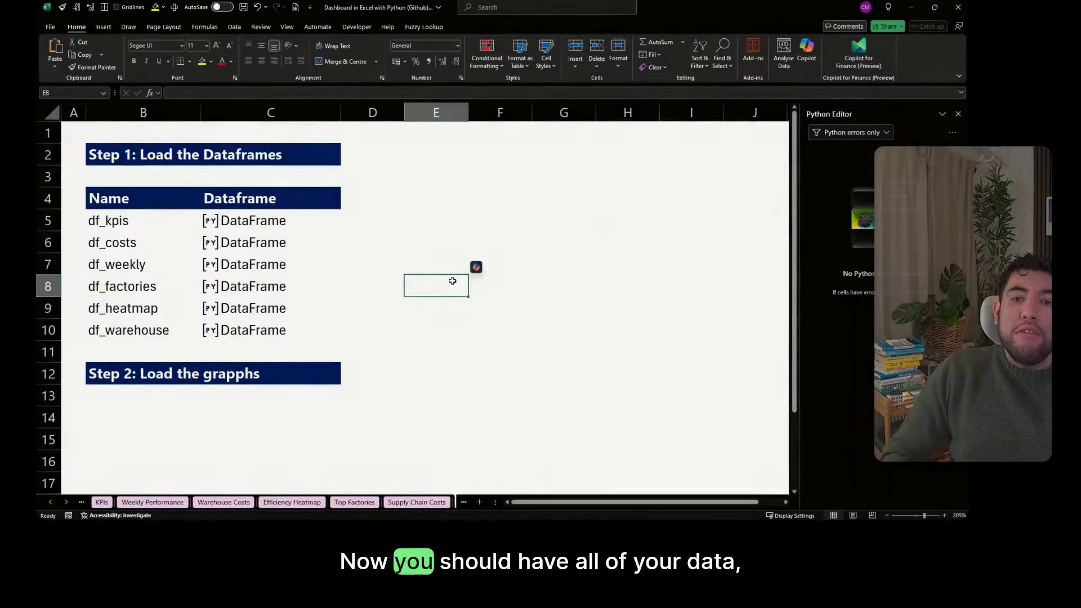
key("Left")
key("Left")
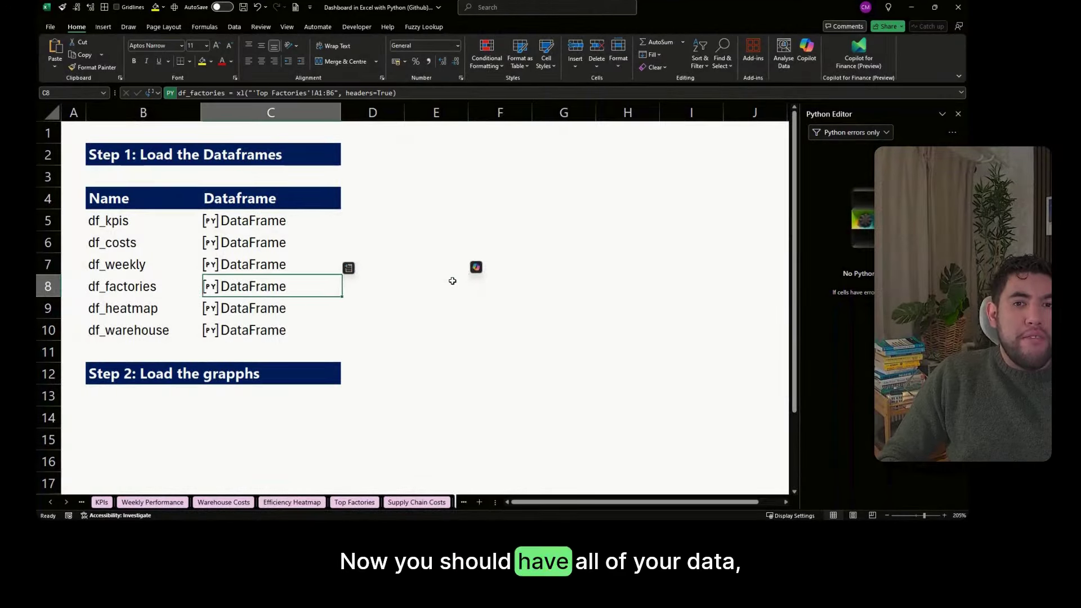
key("Up")
key("Up")
key("Up")
key("Up")
key("Left")
key("Right")
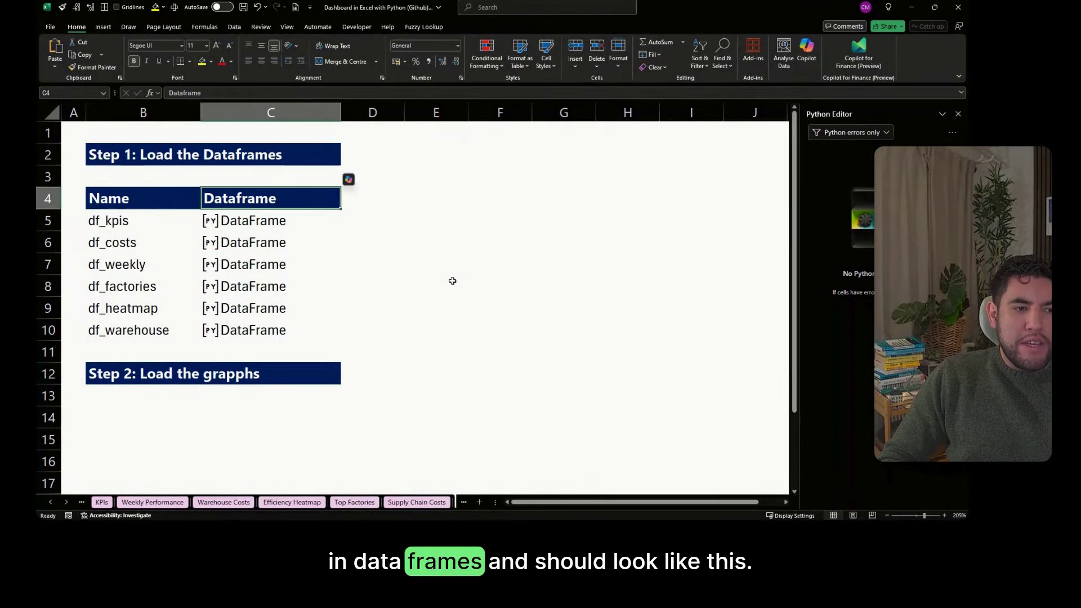
key("Down")
key("Down")
key("Down")
key("Down")
key("Down")
key("Down")
key("Down")
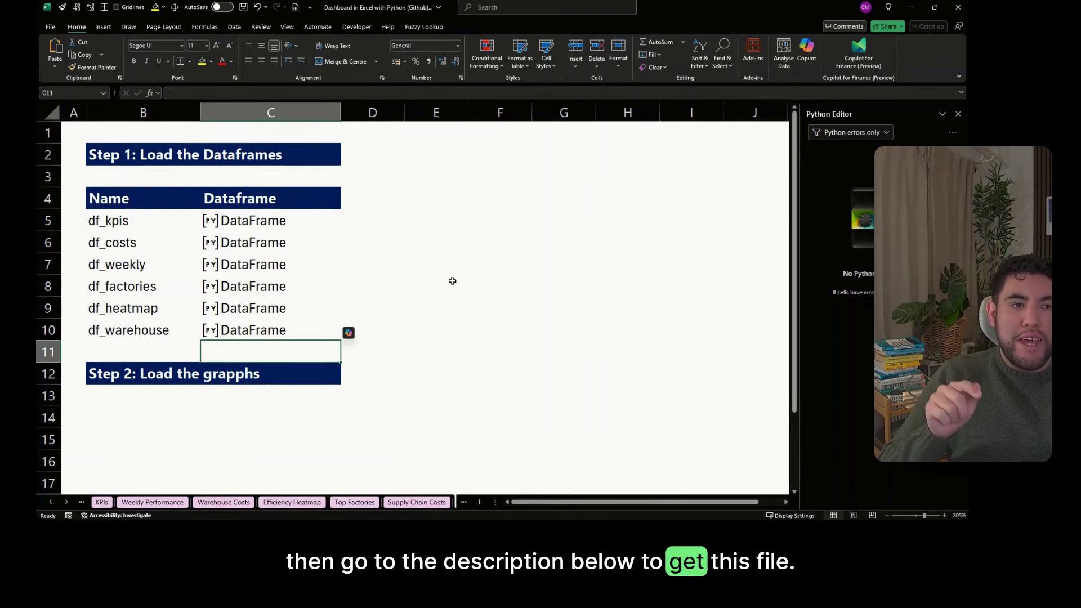
key("Up")
key("Up")
key("Left")
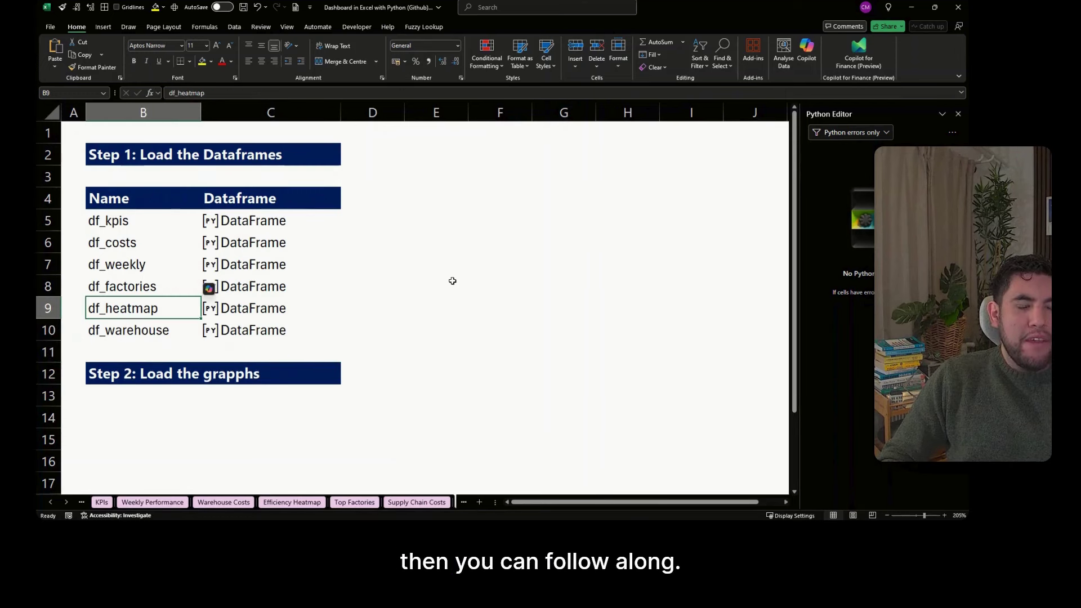
key("Up")
key("Up")
key("Up")
key("Up")
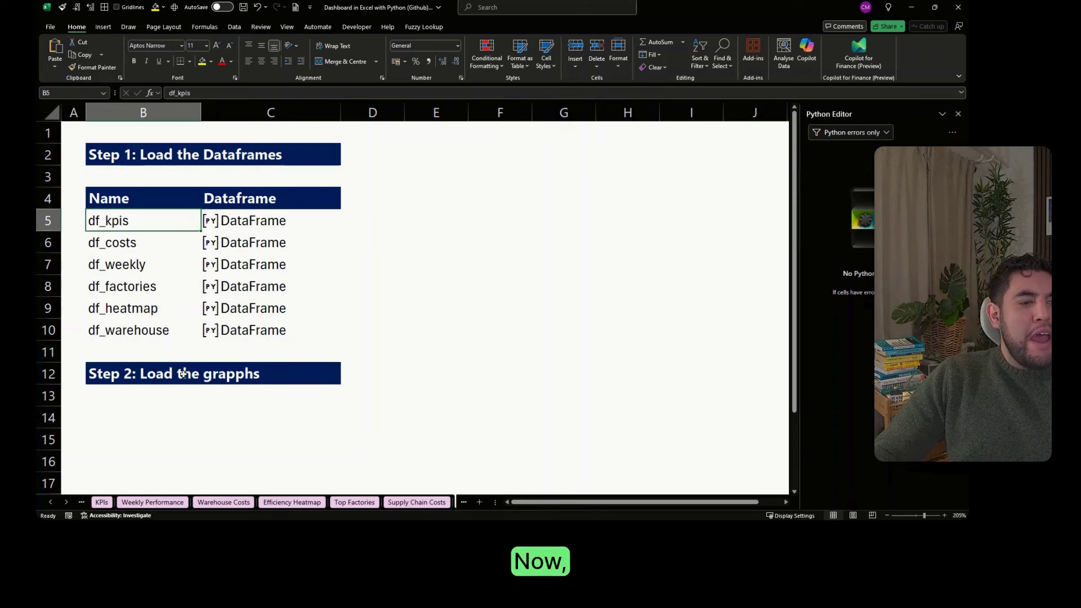
Paste and run Python code in B14 plotting df_costs Day against Cost as an 8 by 4 bar chart titled "Supply Chain Costs", color #2CA089
left_click(157, 421)
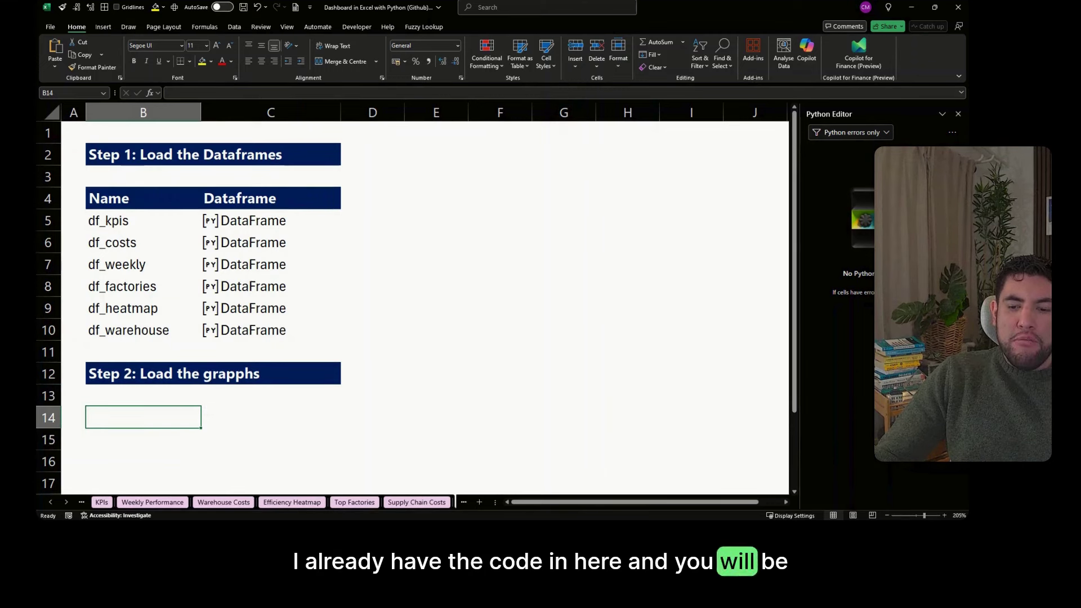
left_click(129, 413)
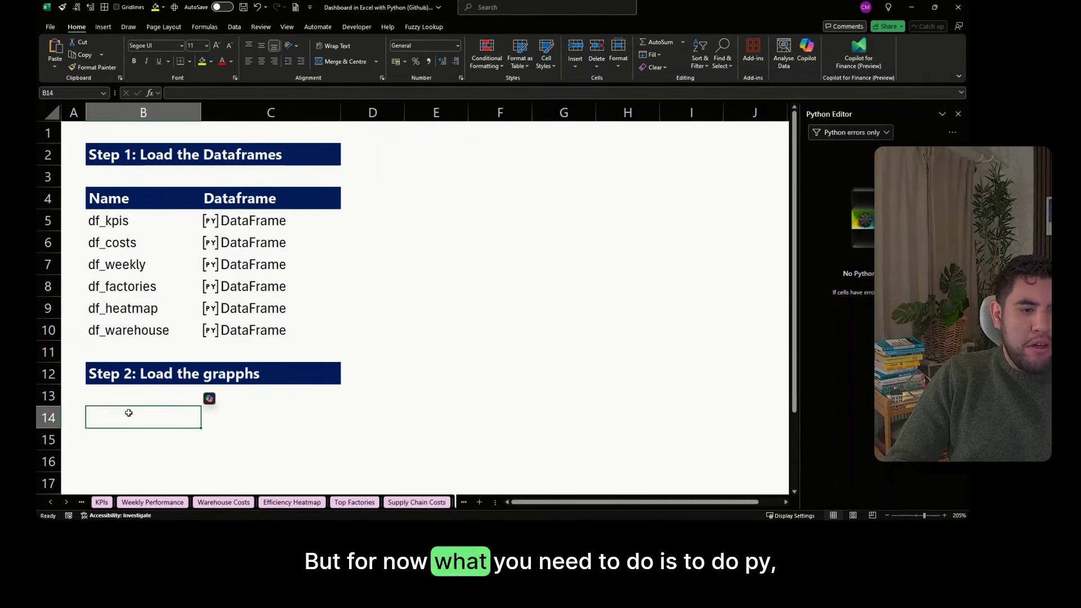
type("=py(")
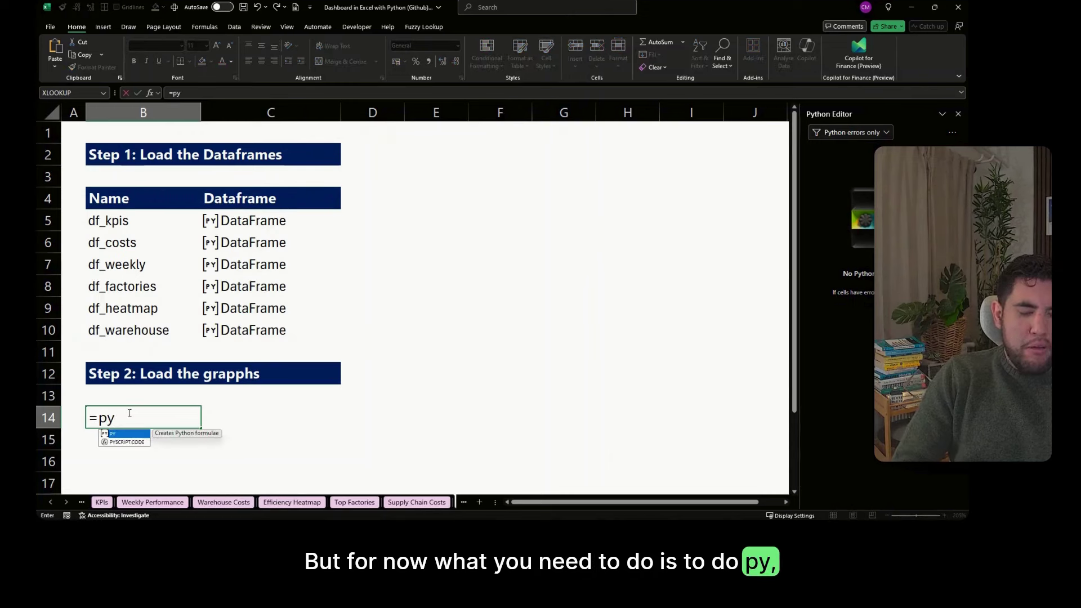
left_click(211, 94)
key("ctrl+v")
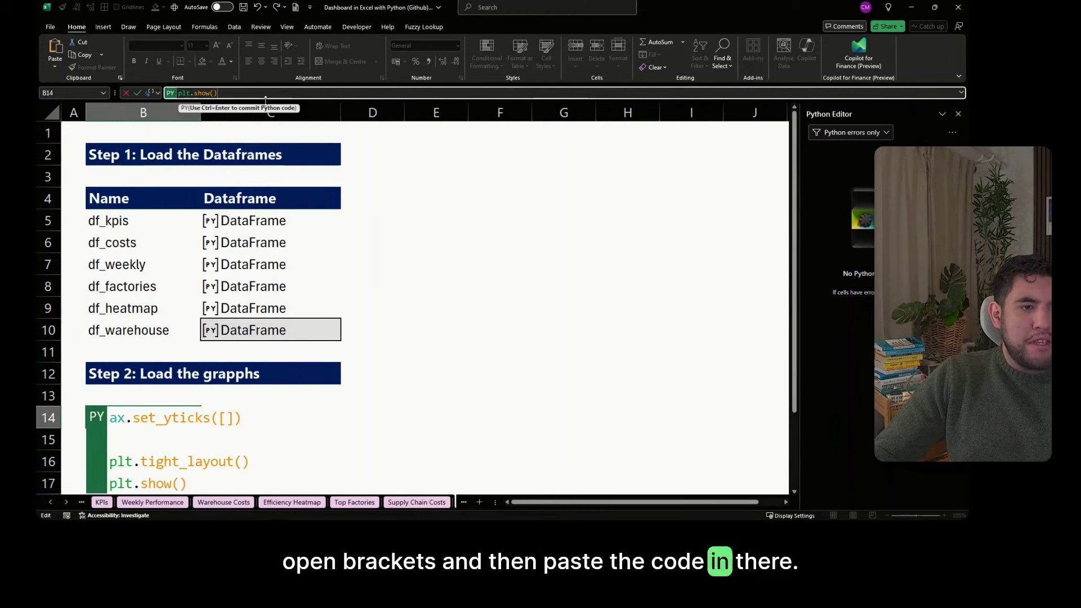
left_click_drag(376, 101, 373, 158)
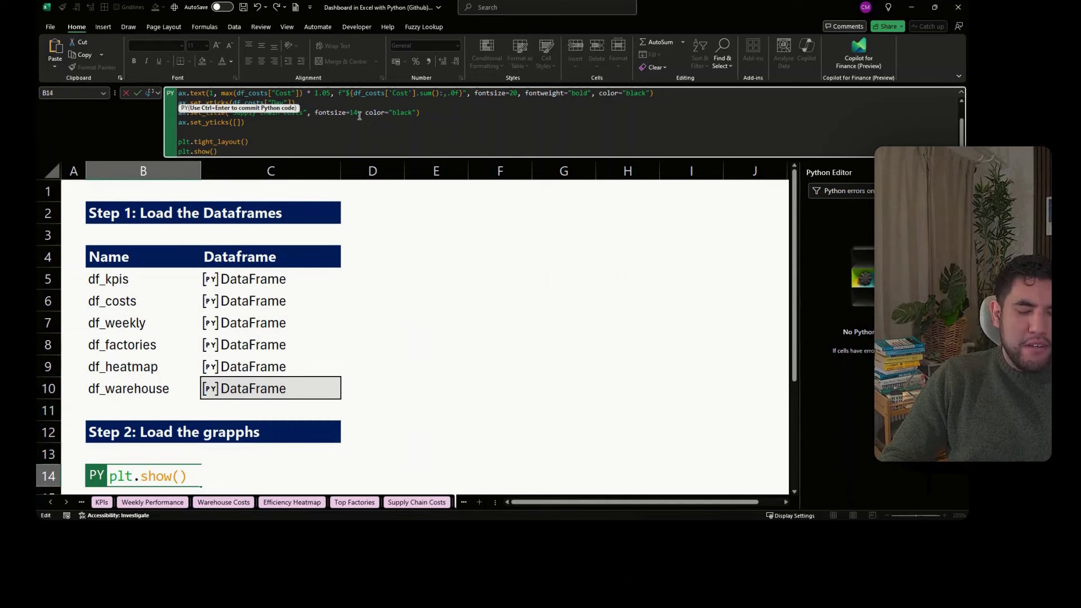
key("ctrl+Return")
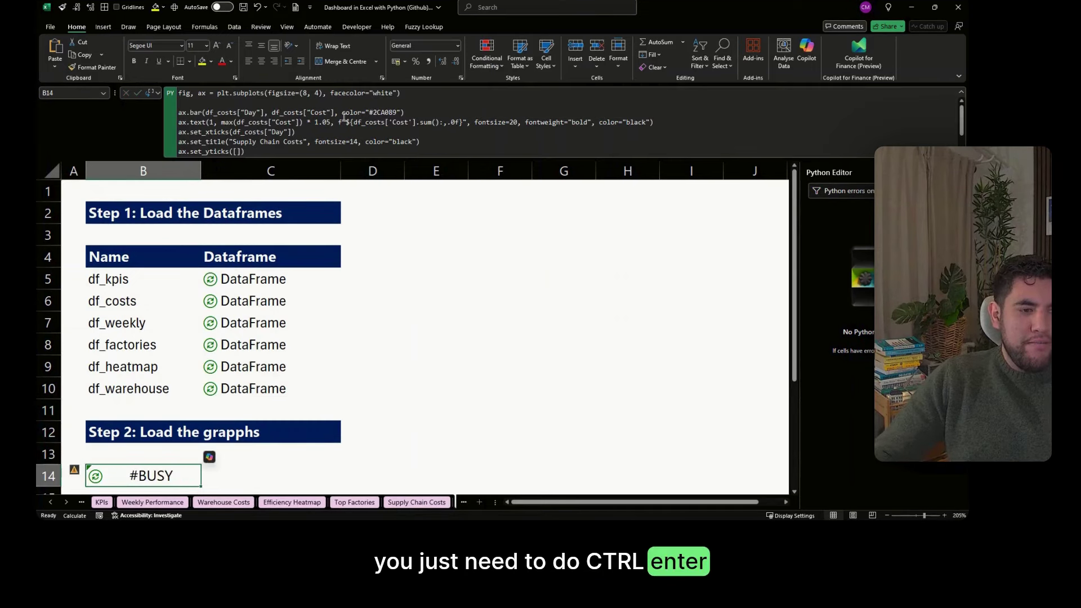
Create a picture reference over the sheet from the Python image in cell B14 to display the Supply Chain Costs chart
scroll(403, 214, "down", 1)
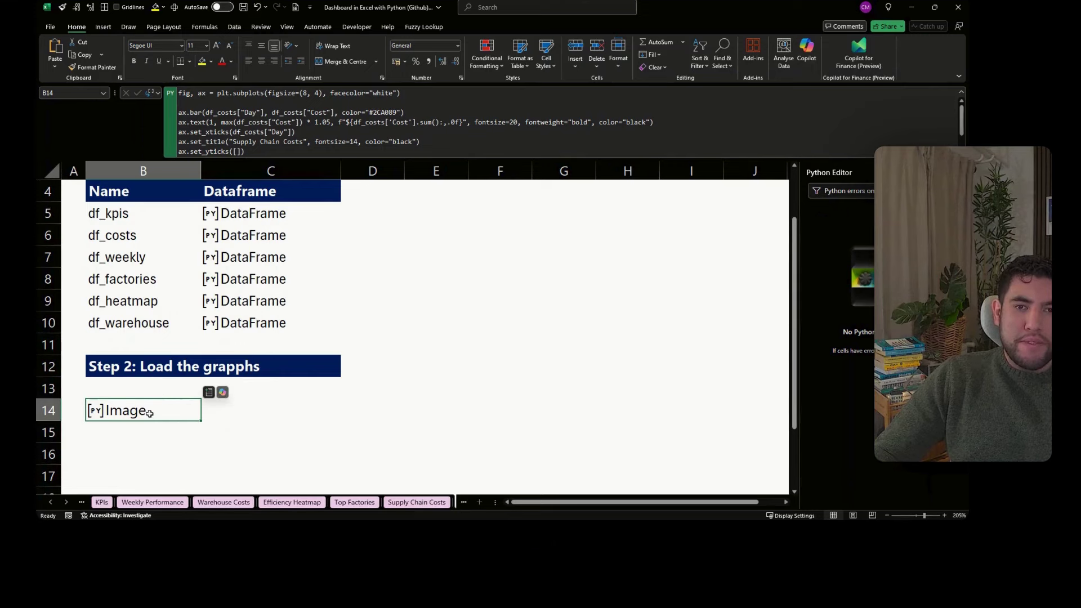
scroll(149, 413, "down", 2, "ctrl")
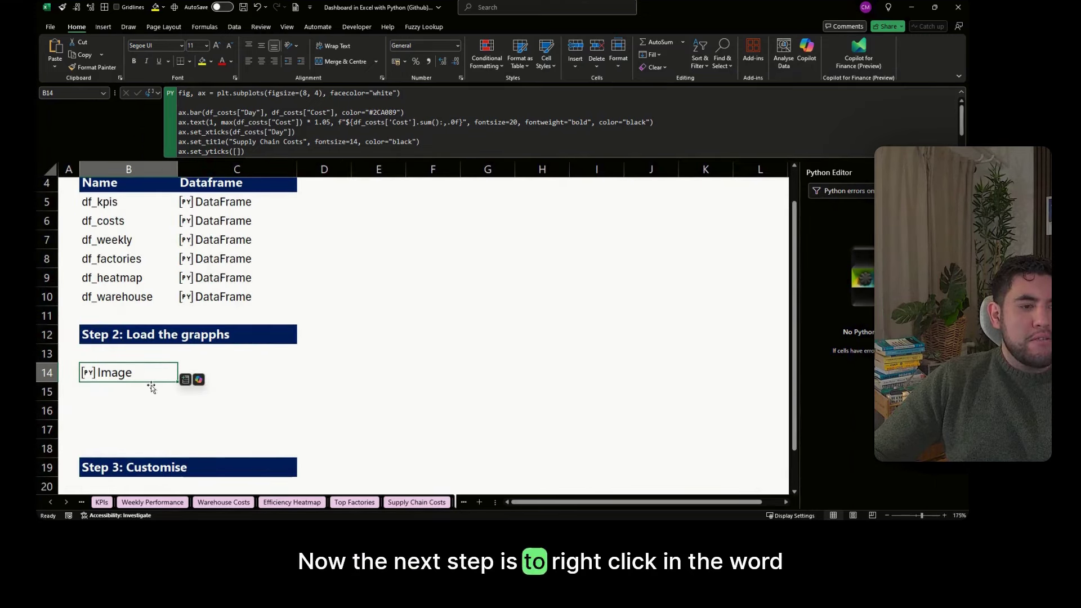
right_click(117, 393)
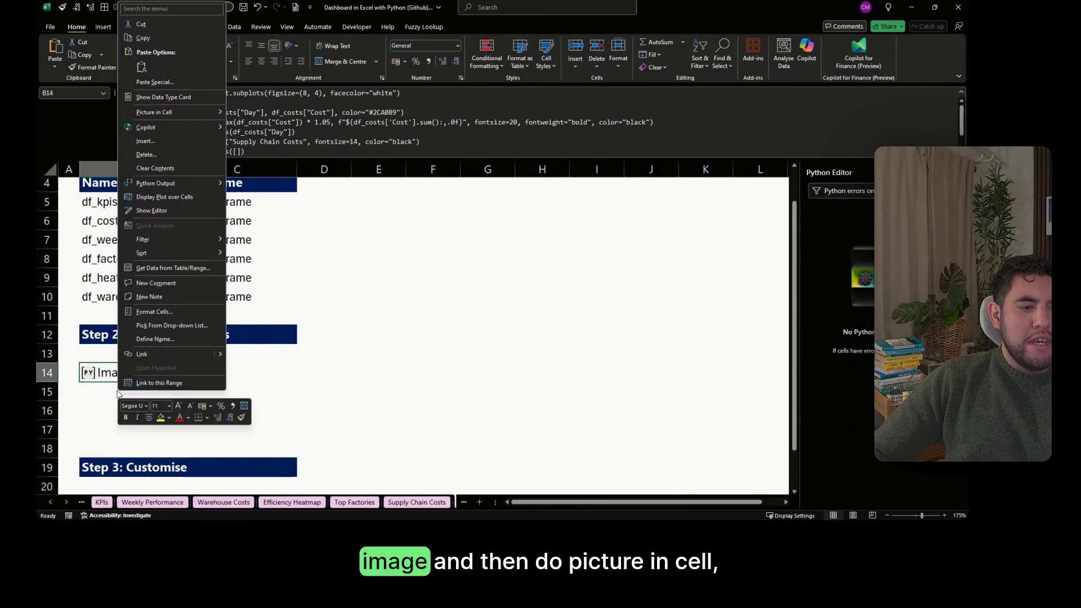
mouse_move(167, 115)
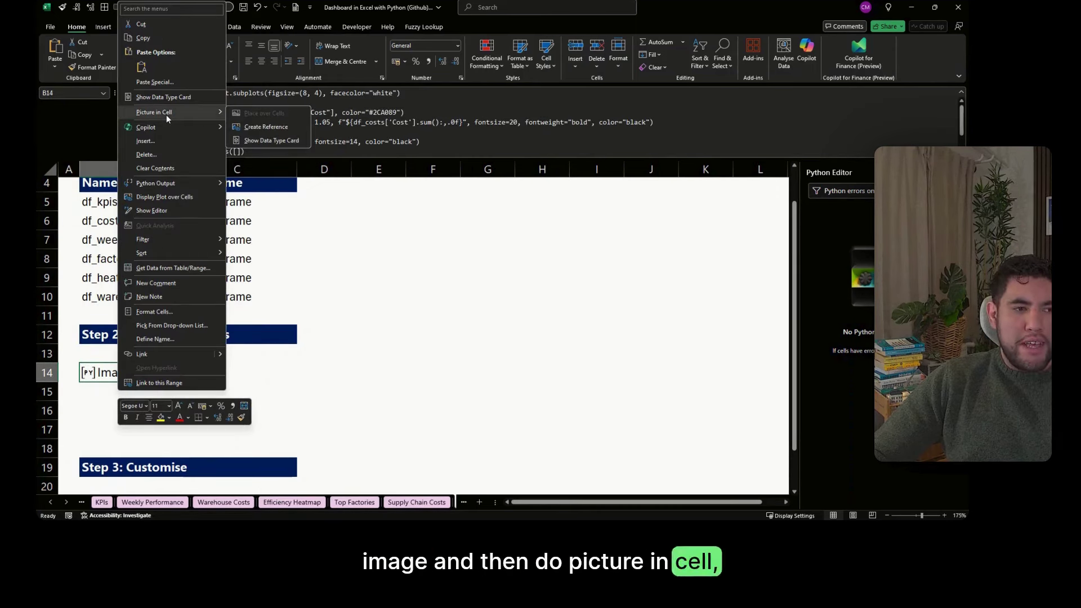
left_click(275, 126)
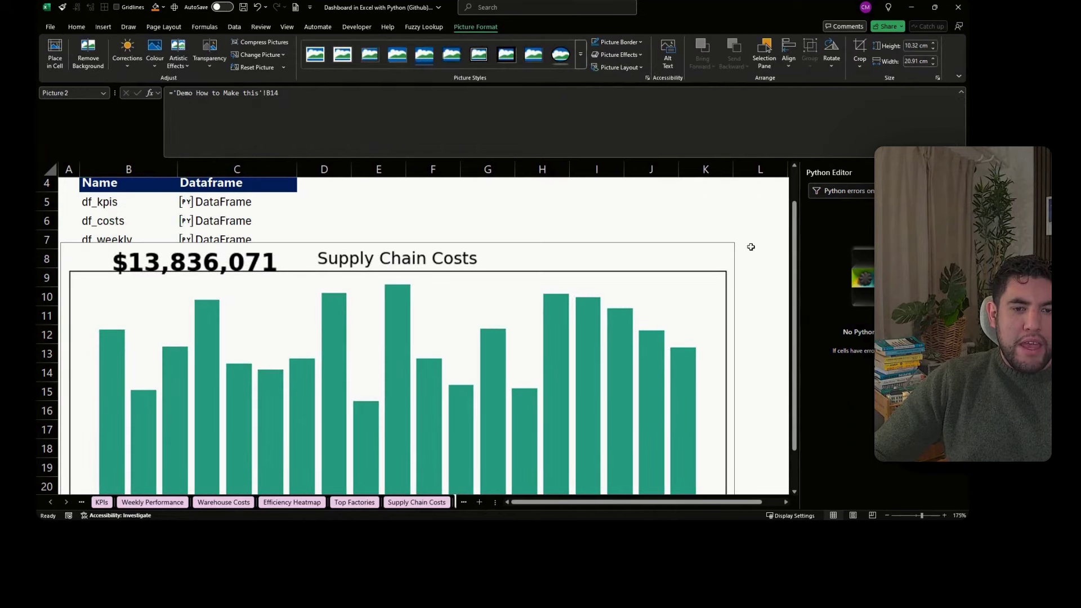
left_click(752, 243)
left_click(723, 276)
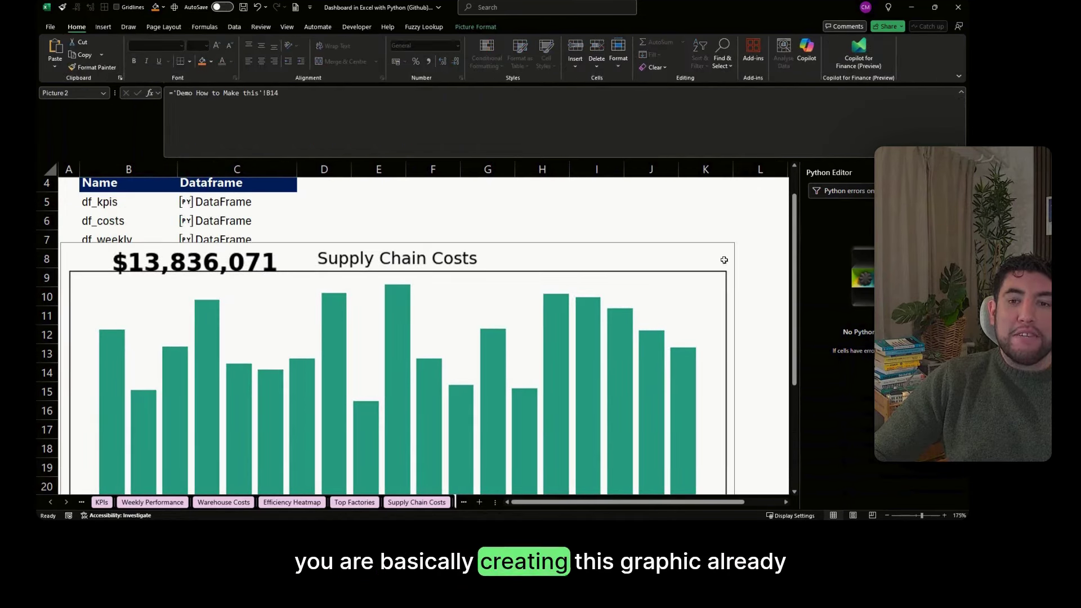
scroll(711, 310, "down", 3, "ctrl")
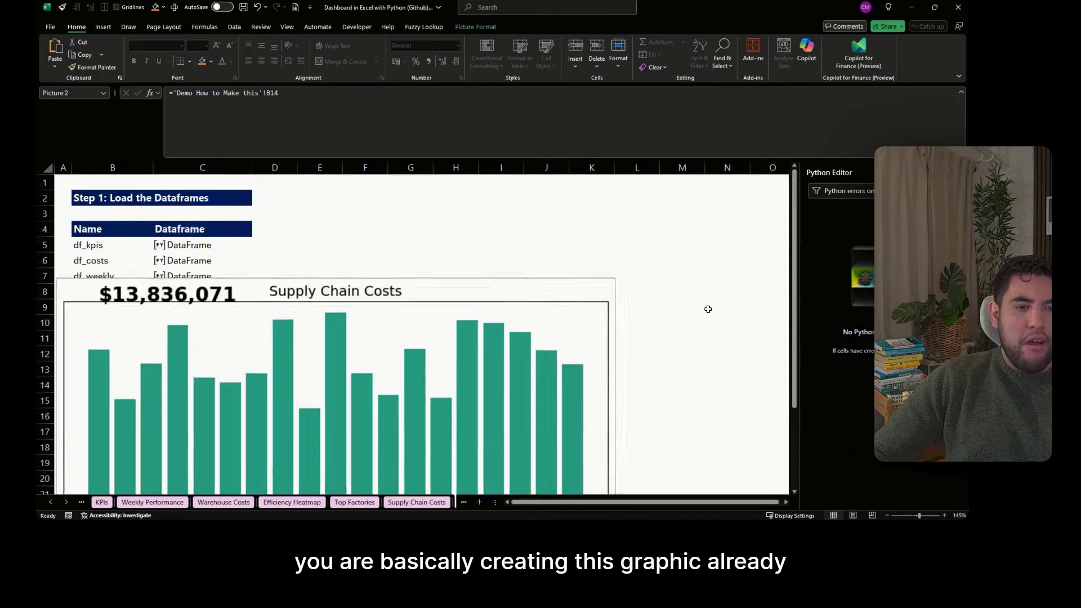
Shrink the Supply Chain Costs picture to roughly half size and place it beside the Step 1 dataframe table
scroll(643, 317, "down", 1)
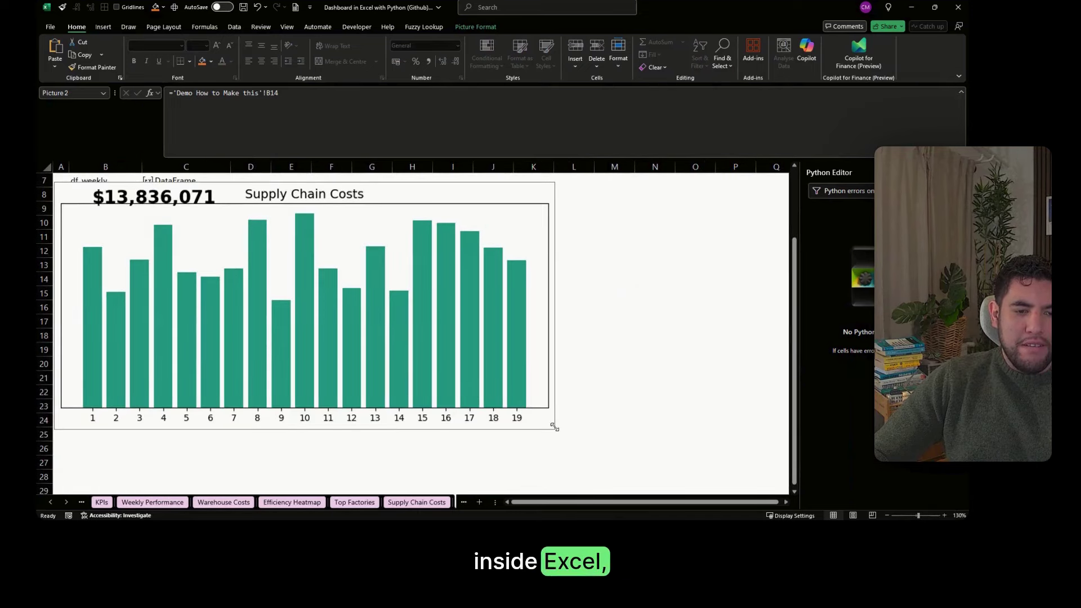
left_click_drag(554, 428, 300, 301)
left_click_drag(179, 241, 385, 233)
scroll(478, 244, "up", 2)
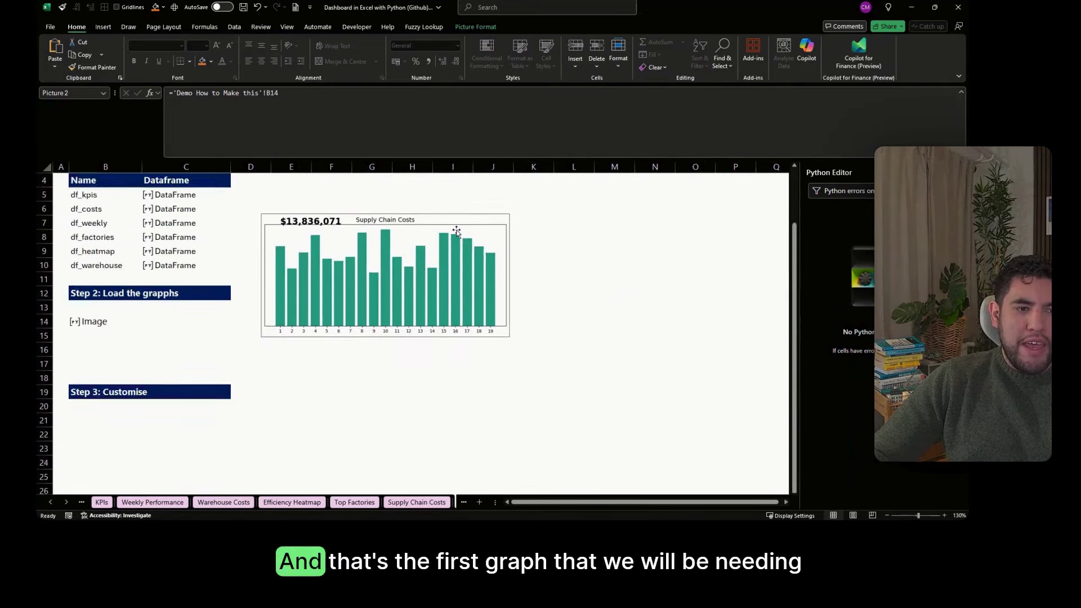
left_click_drag(457, 312, 472, 257)
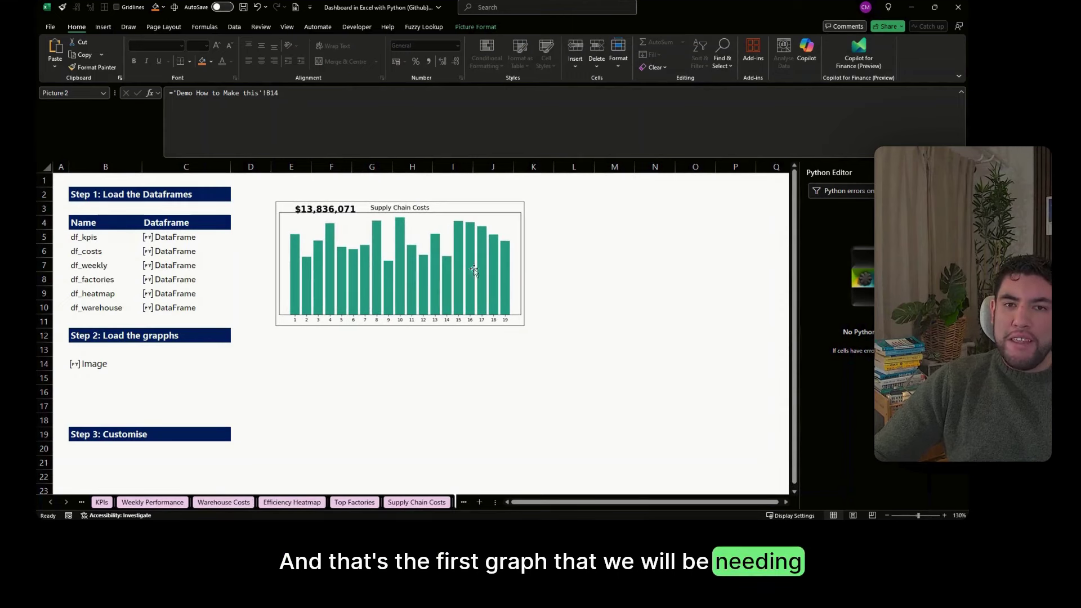
Enlarge the formula bar and read through the Python code behind the chart image in cell B14
left_click(152, 380)
left_click(101, 380)
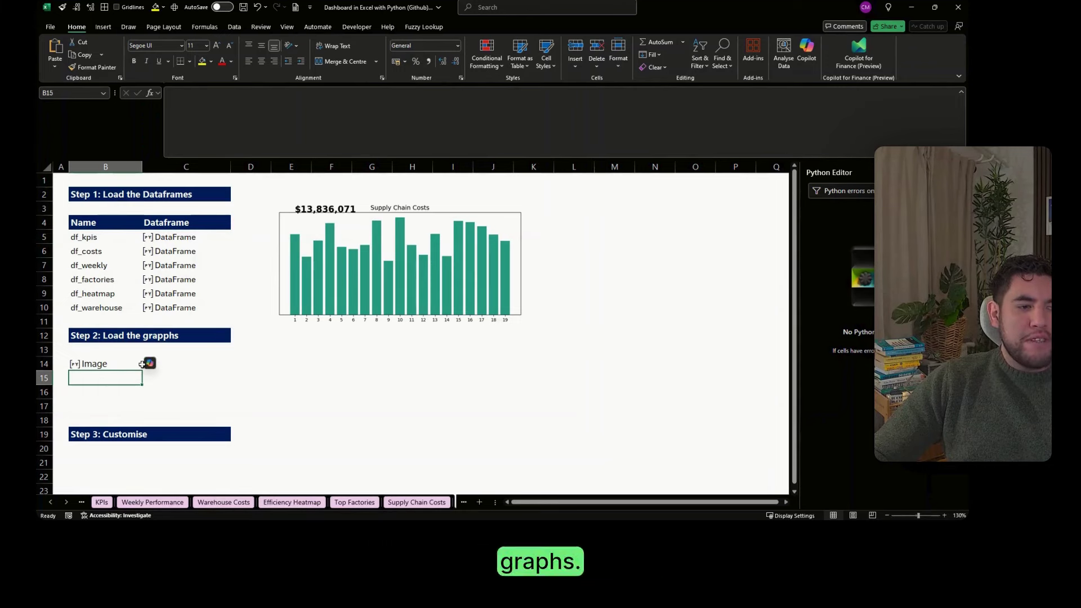
key("Up")
left_click_drag(362, 162, 362, 269)
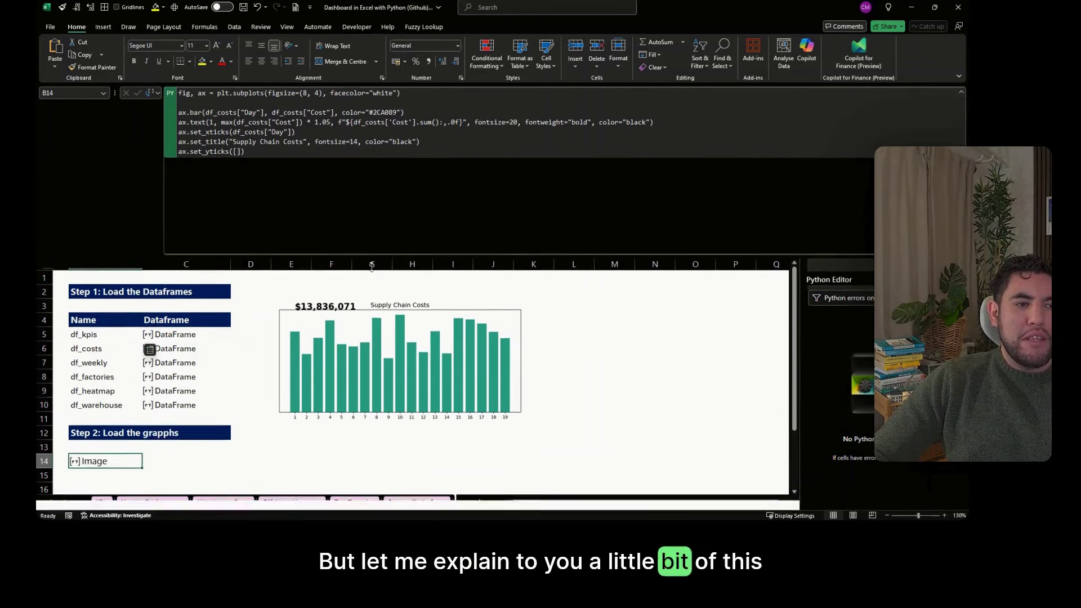
left_click(302, 191)
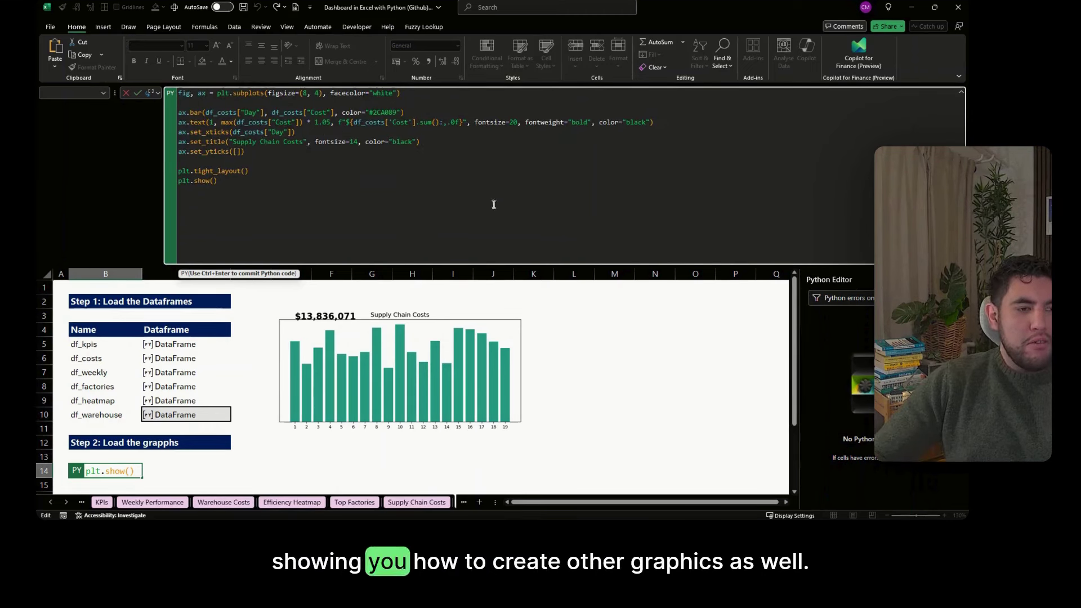
type("+")
left_click(580, 358)
key("Escape")
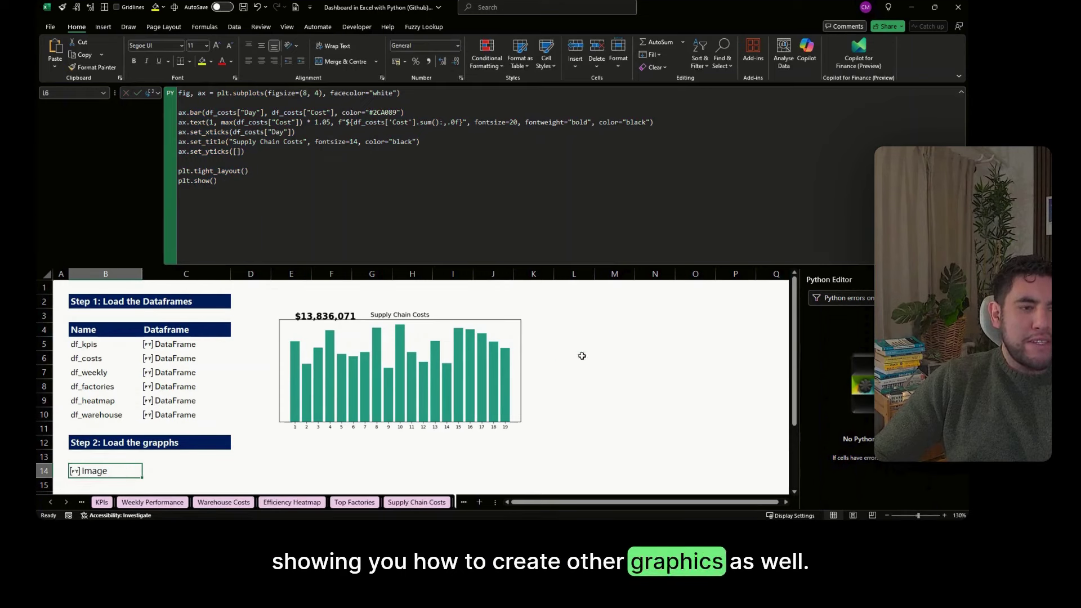
Paste and run Python code in B15 plotting df_weekly Day against Performance (%) as a 6 by 4 bar chart titled "Weekly Supply Chain Performance"
scroll(415, 320, "down", 1)
scroll(415, 320, "down", 1)
left_click(109, 400)
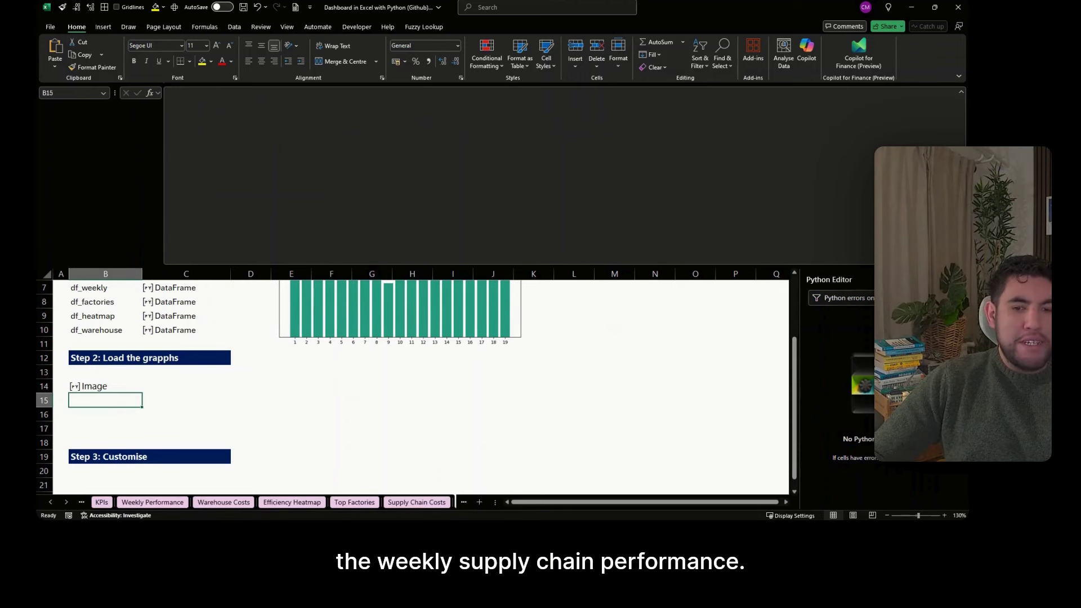
key("alt+Tab")
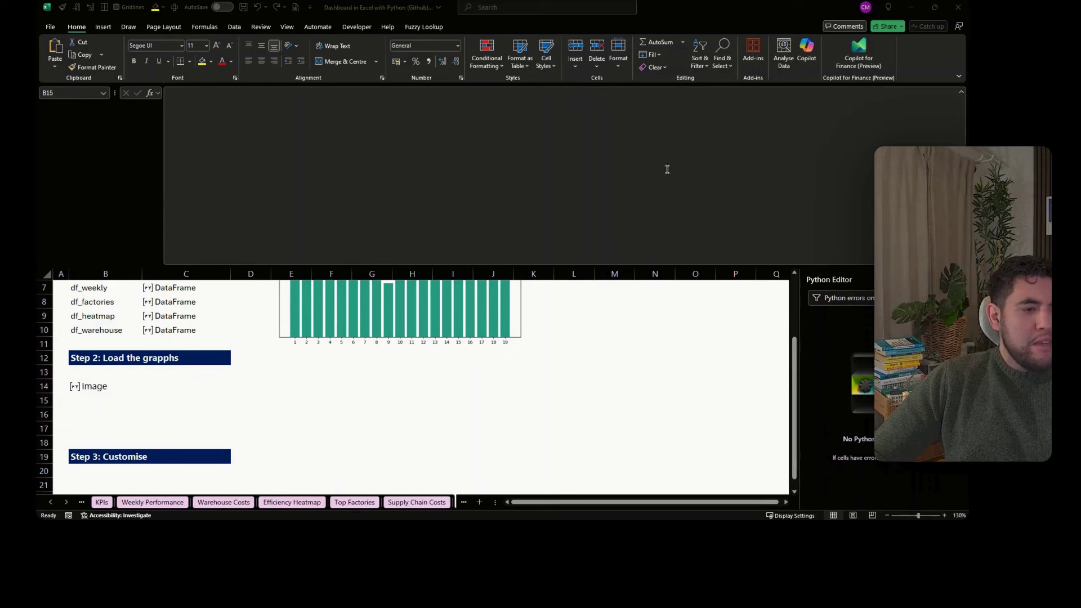
left_click(105, 400)
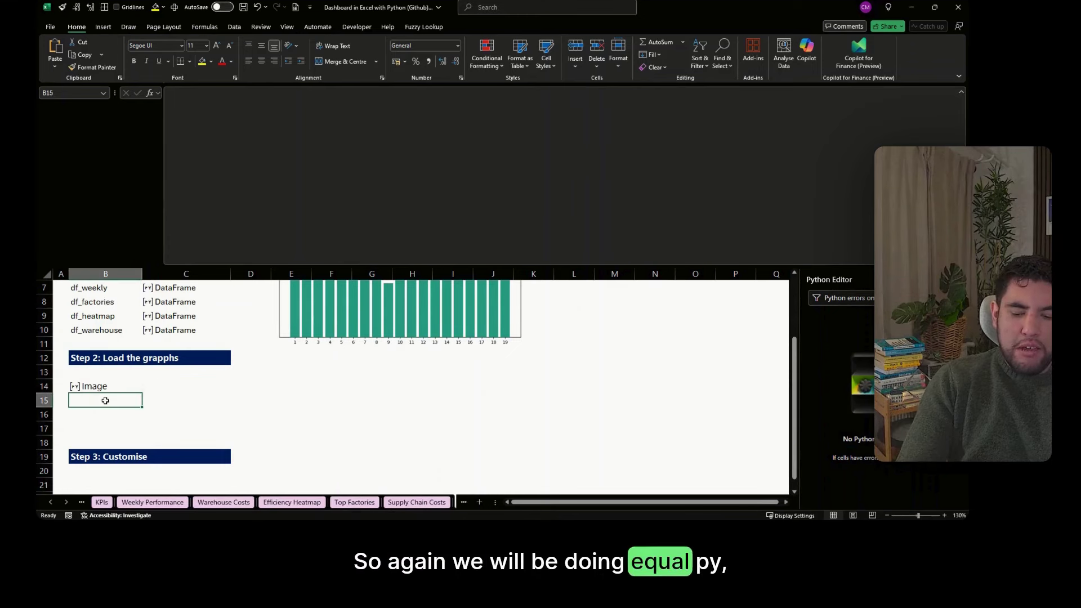
type("=PY")
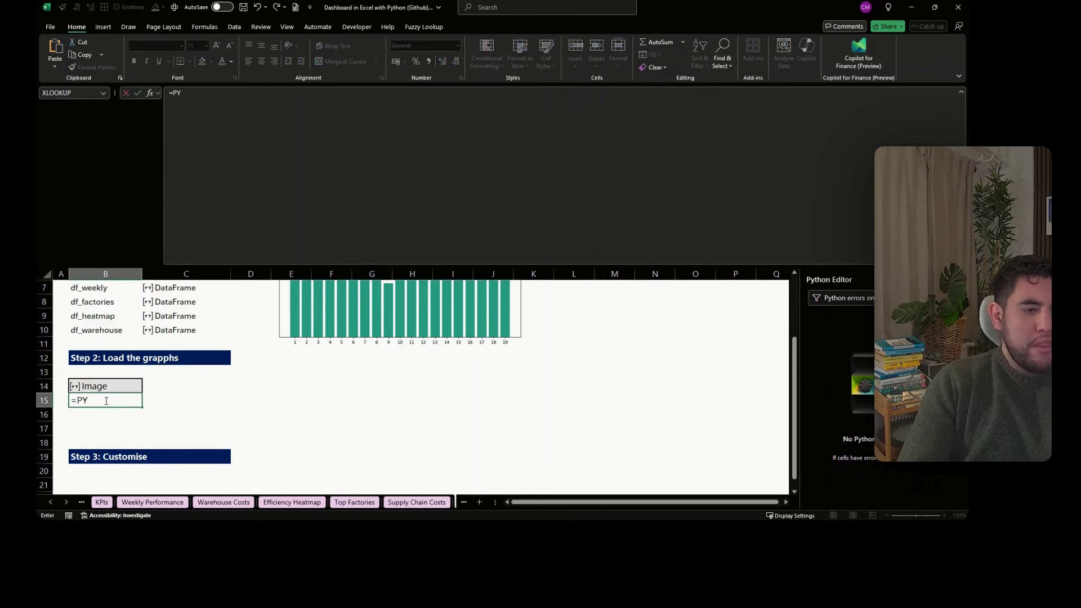
type("(")
key("ctrl+v")
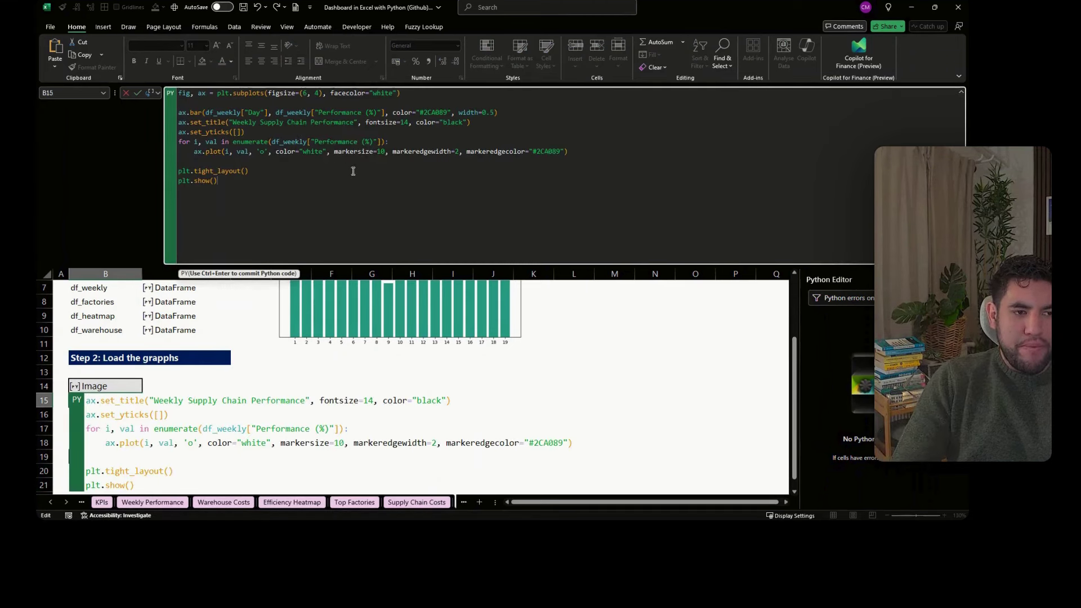
key("ctrl+Return")
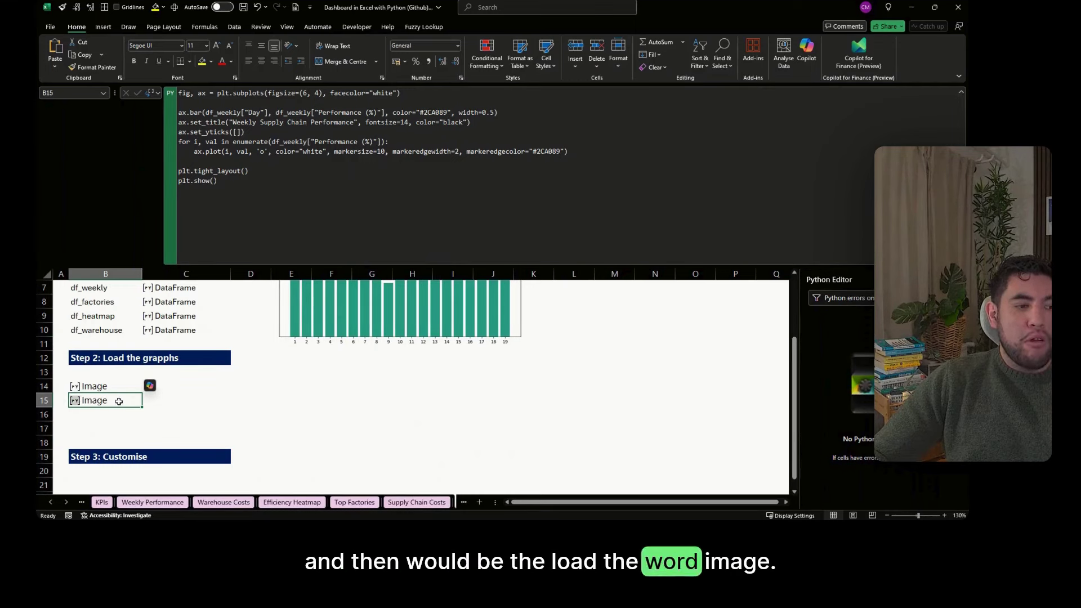
left_click(138, 416)
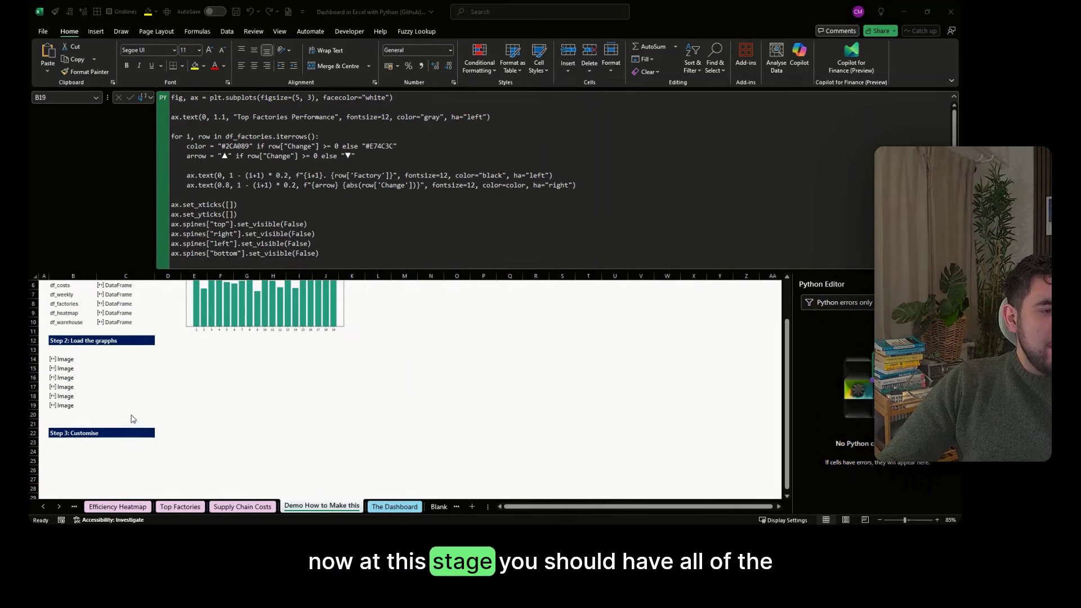
Look over the Python image cells B14 to B19 under Step 2 and the code behind them
left_click(79, 406)
left_click_drag(75, 361, 76, 404)
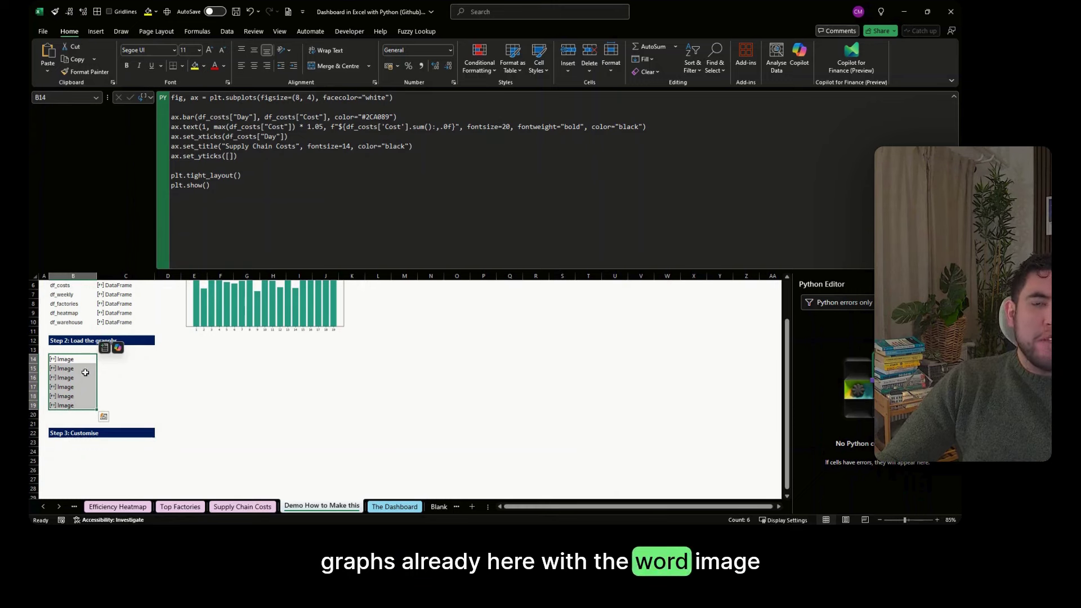
left_click(131, 422)
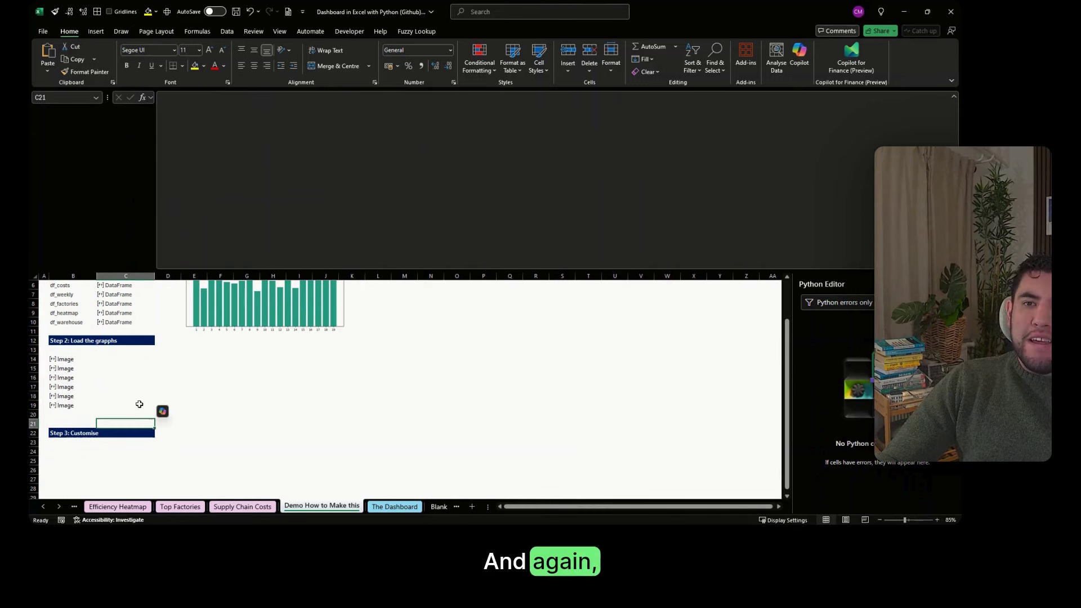
left_click(68, 375)
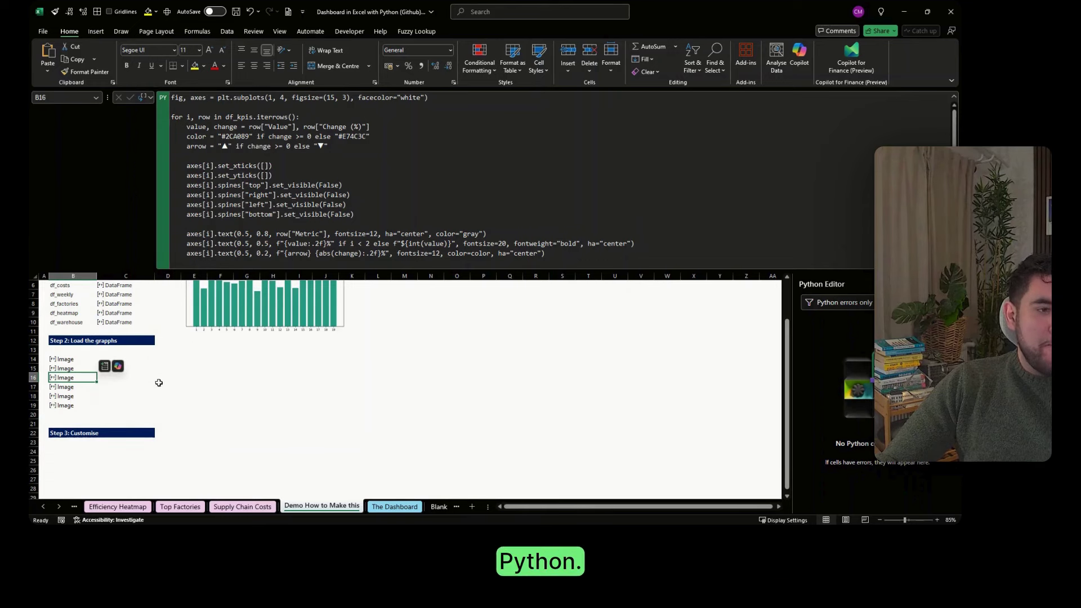
left_click(80, 366)
scroll(169, 366, "up", 2)
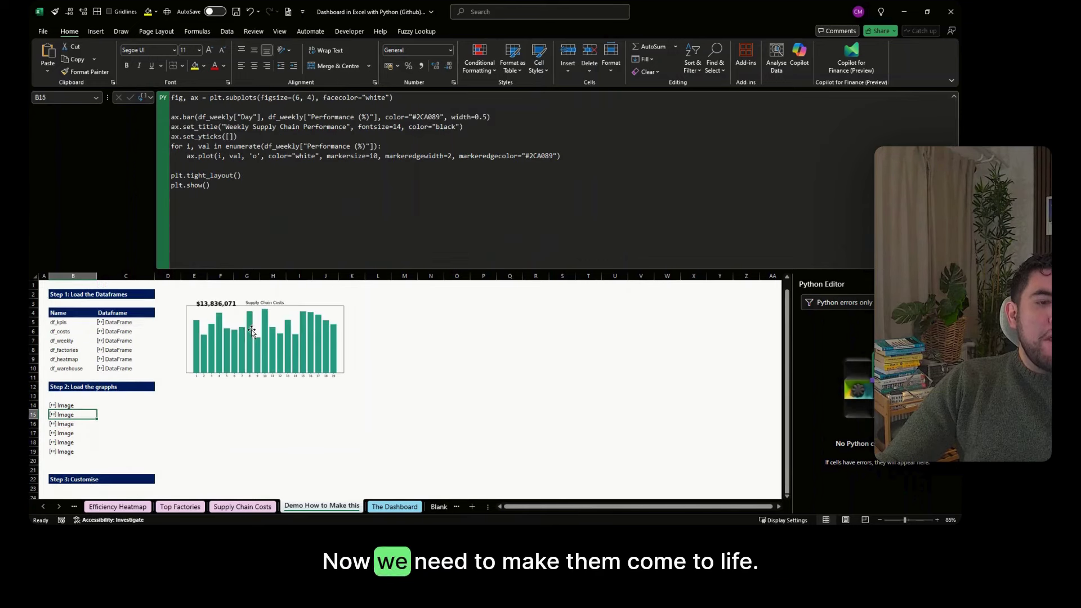
Create a picture reference from B15 and place the Weekly Supply Chain Performance chart, about 11.75 by 7.76 cm, beside the Supply Chain Costs chart
left_click(281, 325)
left_click_drag(282, 326, 275, 323)
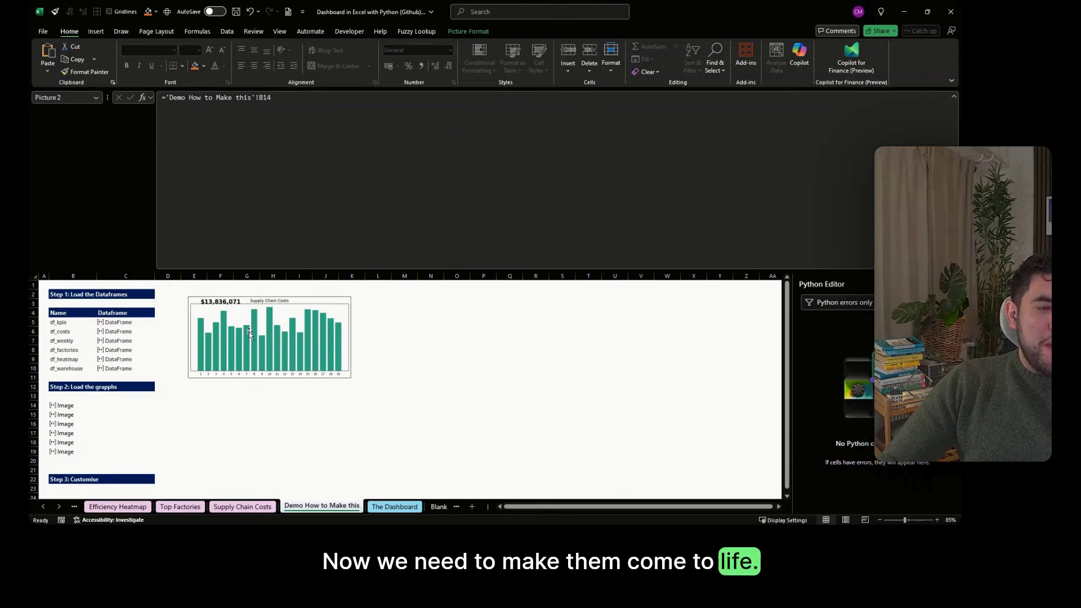
left_click(67, 415)
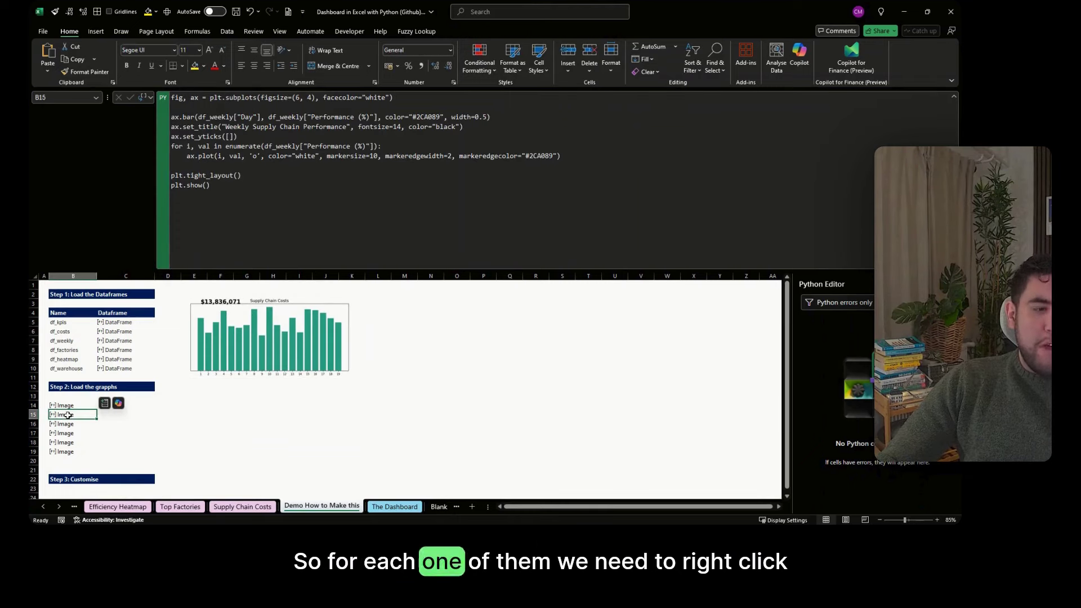
right_click(68, 415)
mouse_move(127, 138)
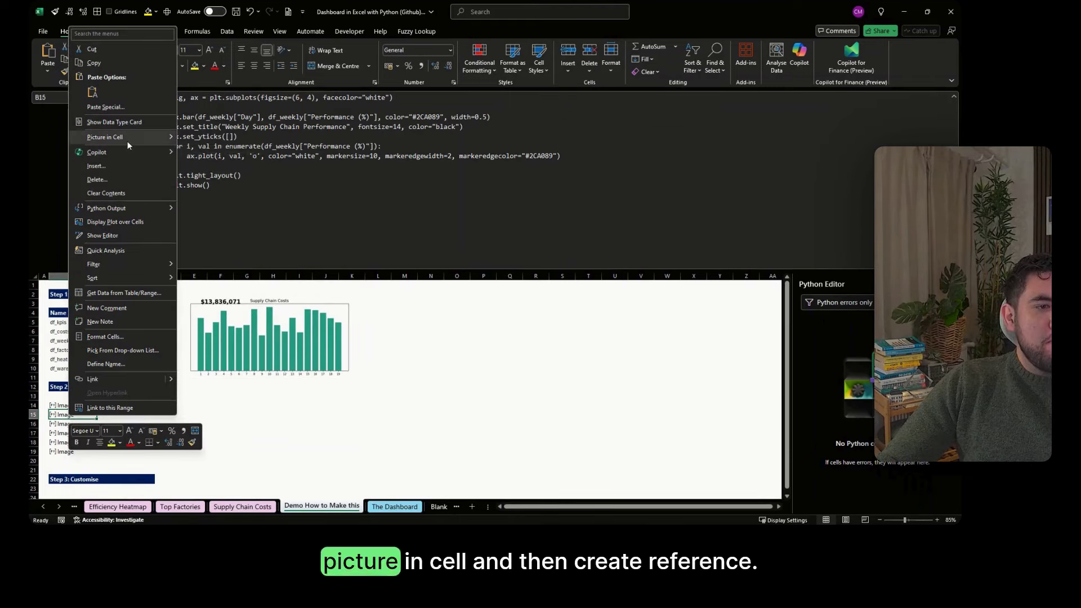
left_click(208, 149)
left_click_drag(228, 425, 570, 314)
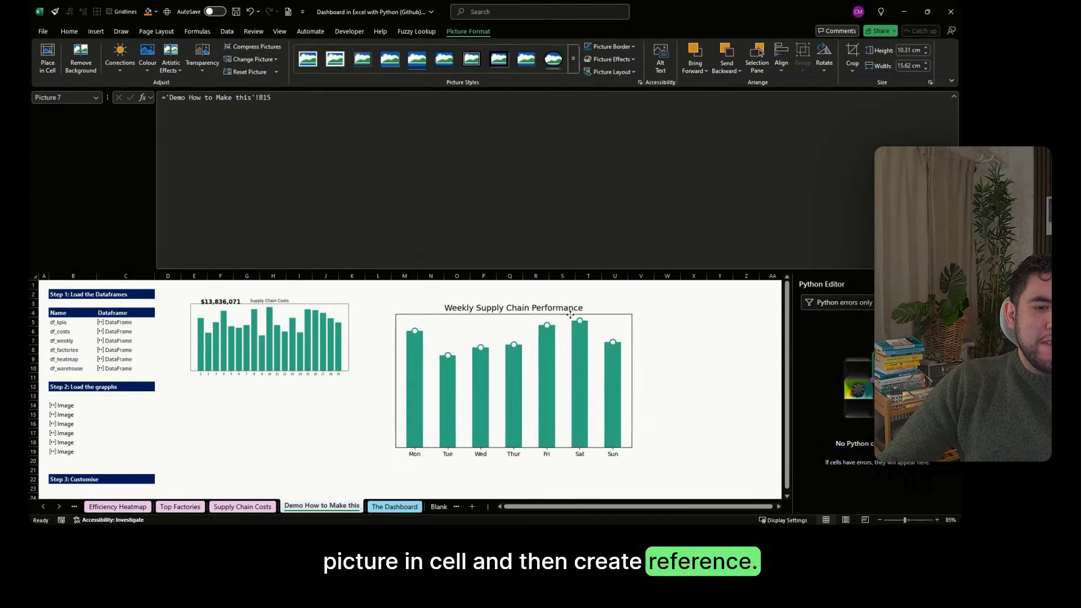
left_click_drag(636, 461, 576, 422)
left_click_drag(484, 360, 464, 353)
Create a picture reference from the KPI image in B16, shrink it, and place it beside the Weekly Supply Chain Performance chart
left_click(63, 415)
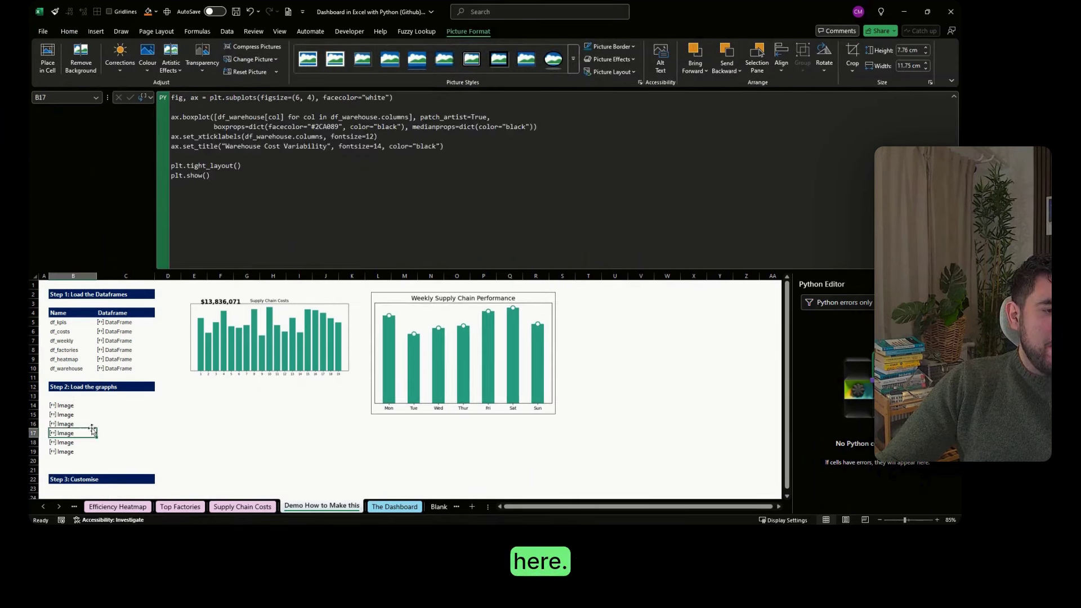
left_click(68, 424)
right_click(72, 424)
mouse_move(158, 146)
left_click(214, 164)
left_click_drag(484, 385, 483, 354)
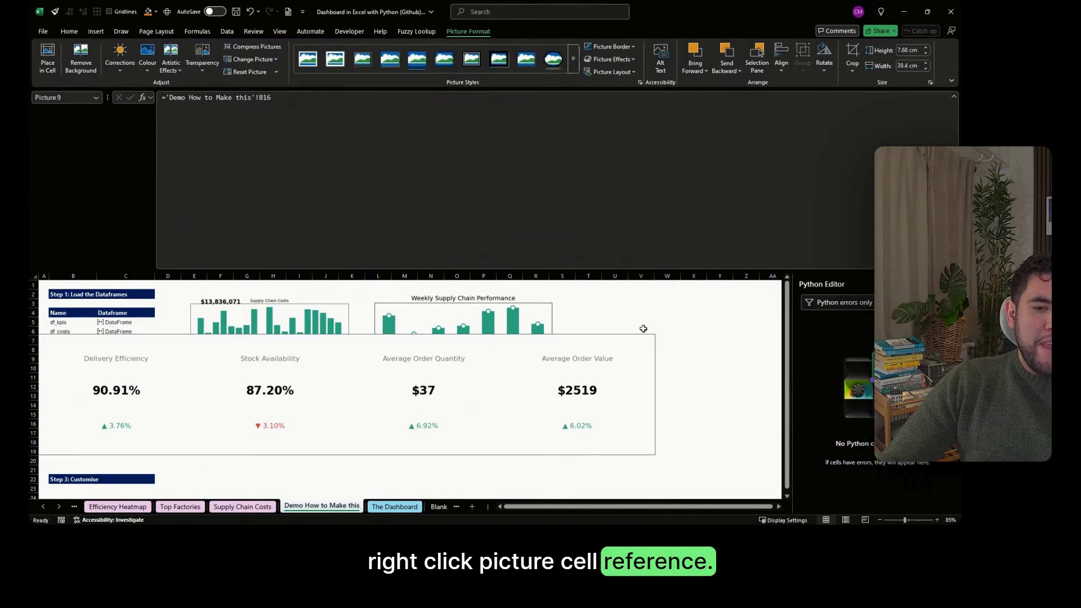
left_click_drag(653, 332, 366, 390)
left_click_drag(244, 427, 596, 349)
Create a picture reference from B17 and place the Warehouse Cost Variability box plot, about 13.5 by 8.91 cm, below the KPI picture
left_click(80, 433)
right_click(79, 433)
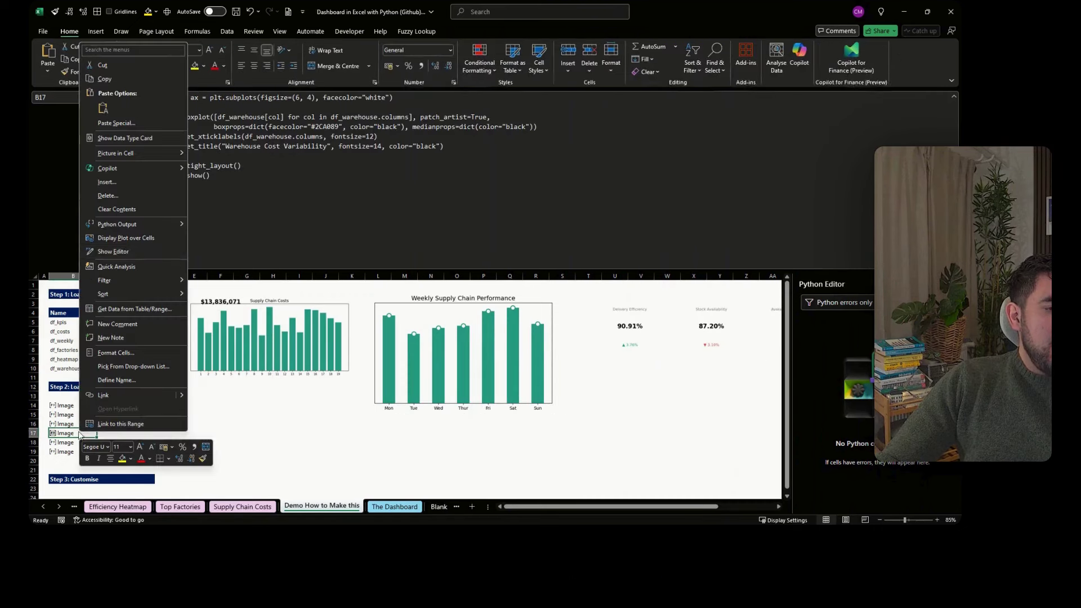
mouse_move(171, 157)
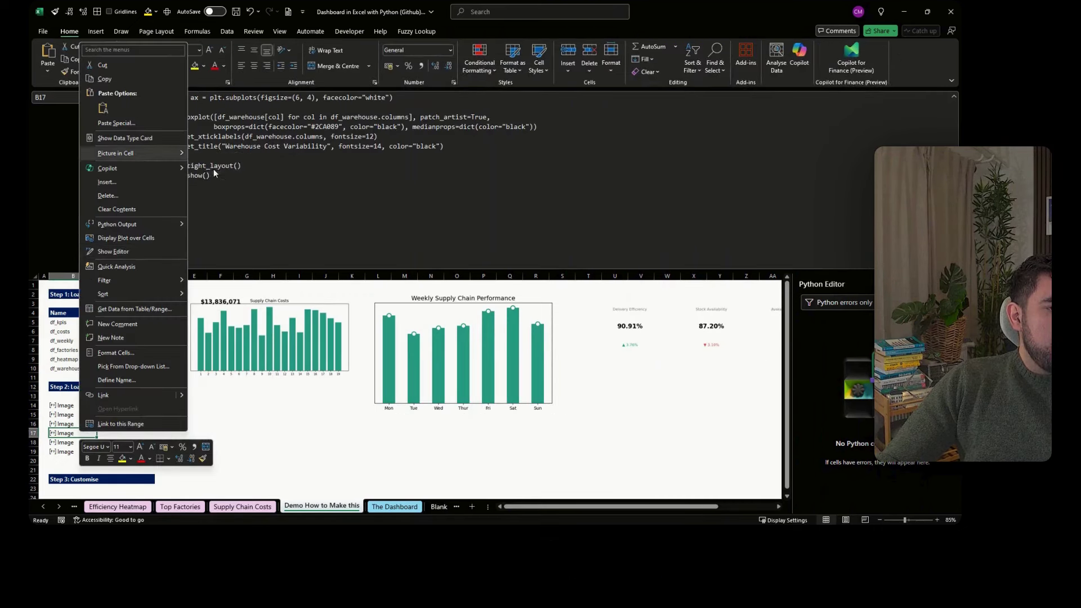
left_click(214, 169)
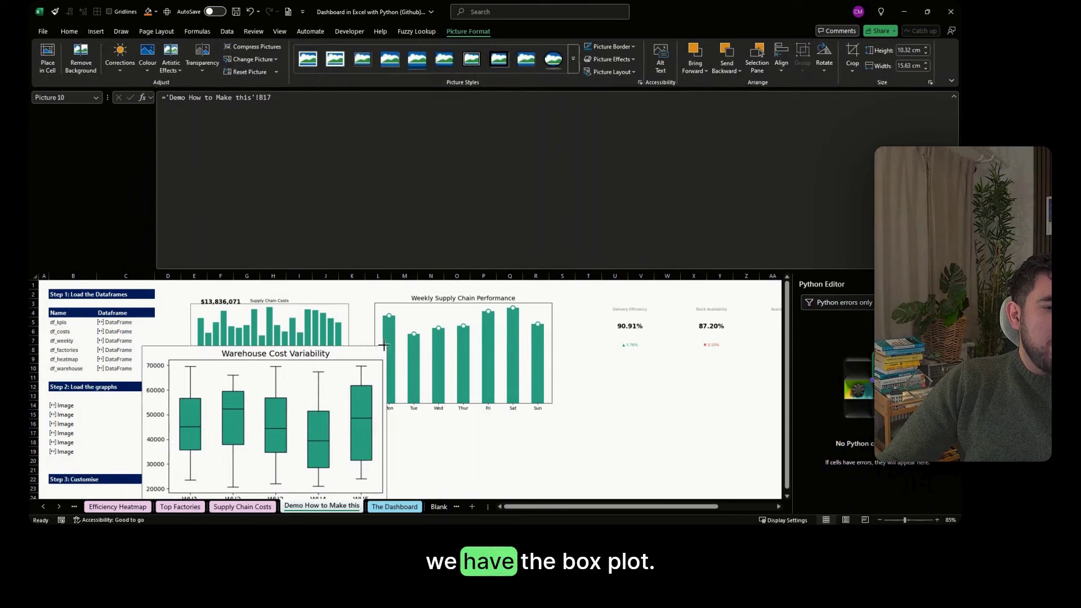
left_click_drag(383, 345, 356, 366)
left_click_drag(248, 394, 679, 406)
Create a picture reference from B18 and place the Supply Chain Efficiency Heatmap below the Weekly Supply Chain Performance chart
left_click(71, 439)
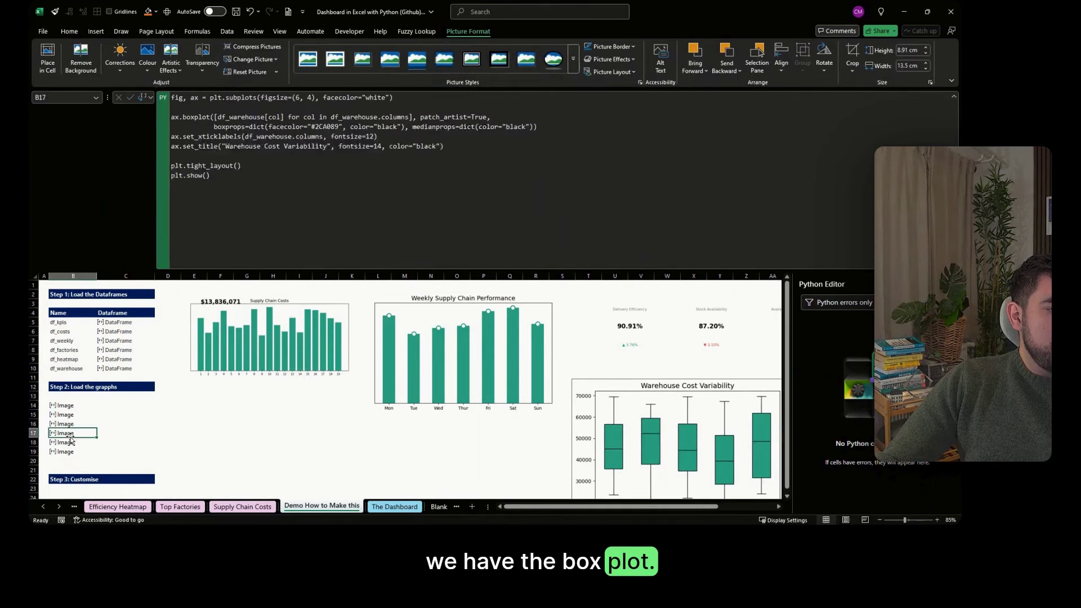
right_click(71, 442)
mouse_move(126, 167)
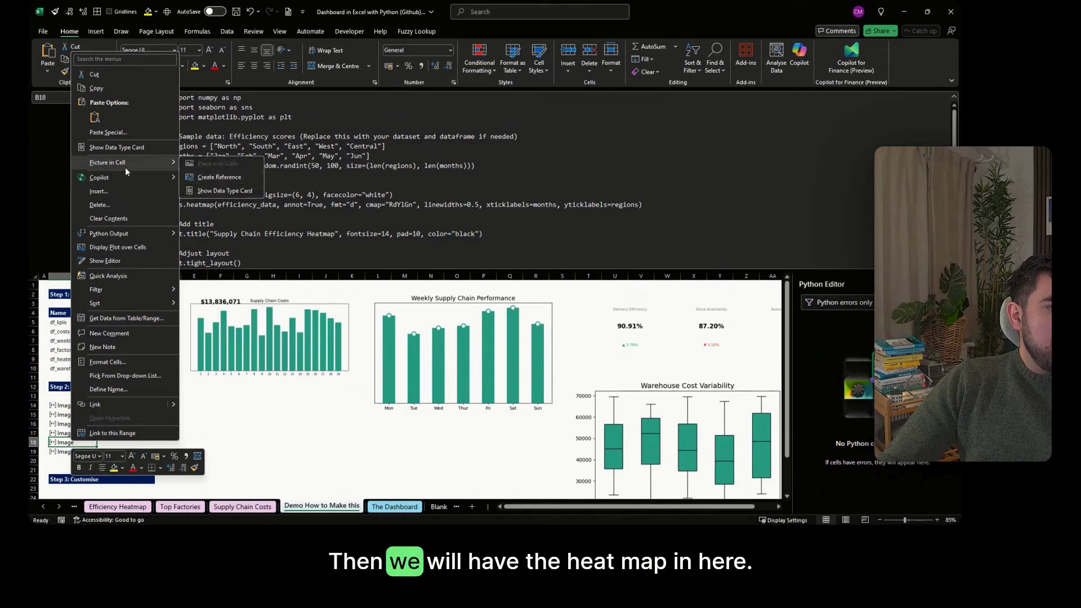
left_click(219, 177)
left_click_drag(391, 454, 502, 452)
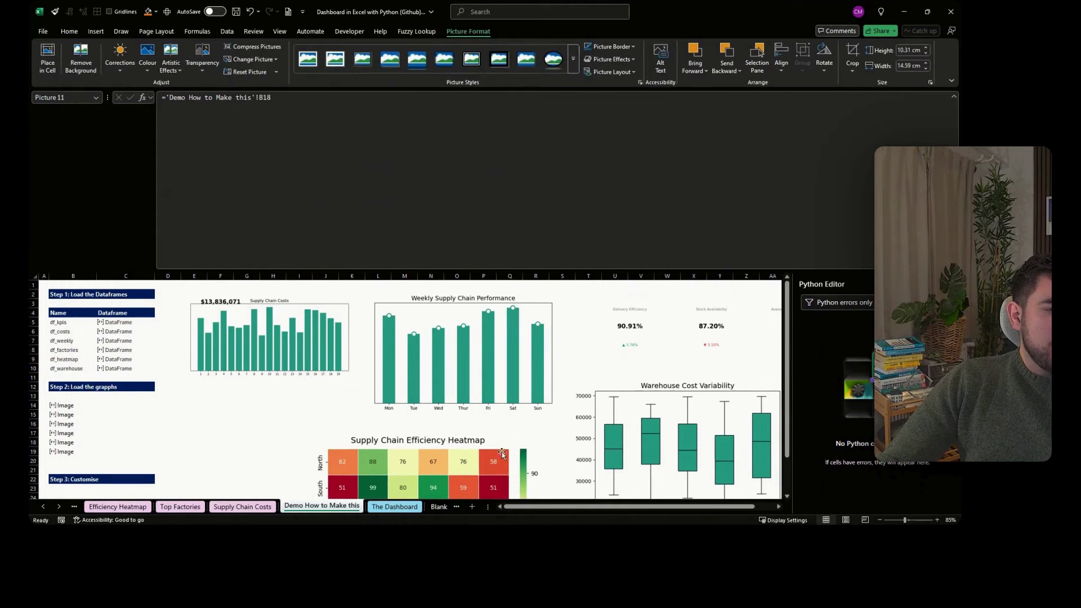
Create a picture reference from B19, place the Top Factories Performance list below the Supply Chain Costs chart, and shift the heatmap clear of it
left_click(78, 453)
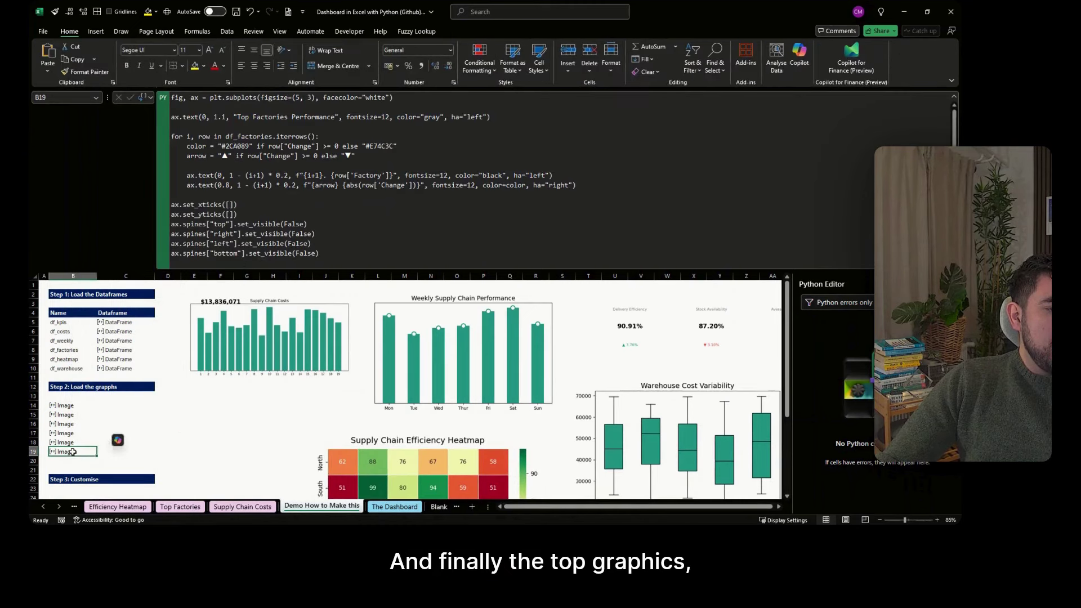
right_click(73, 452)
mouse_move(117, 177)
left_click(210, 194)
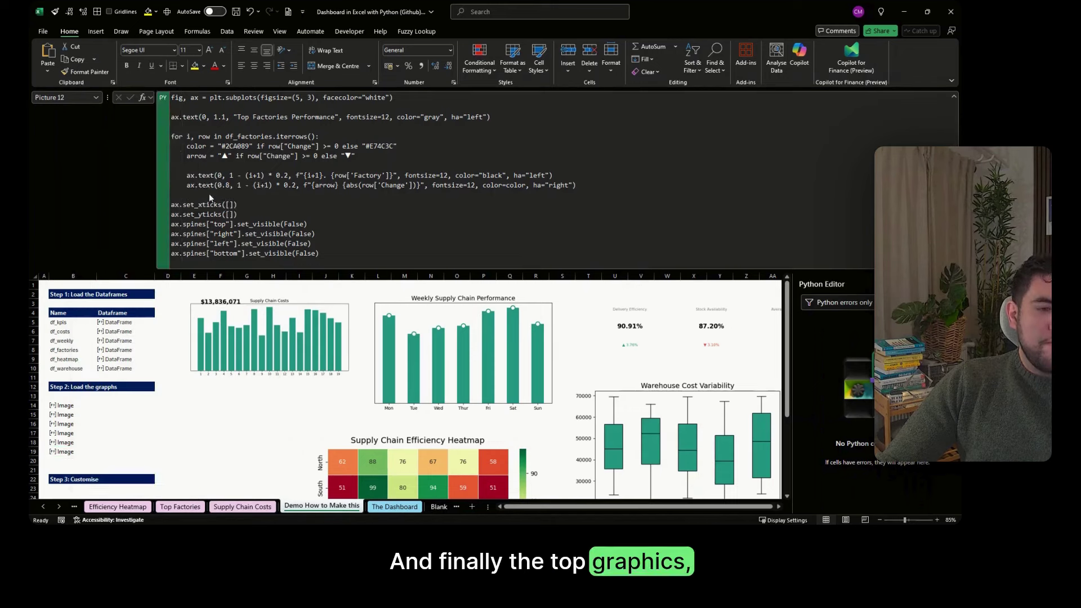
left_click_drag(226, 447, 336, 416)
left_click_drag(450, 484, 478, 475)
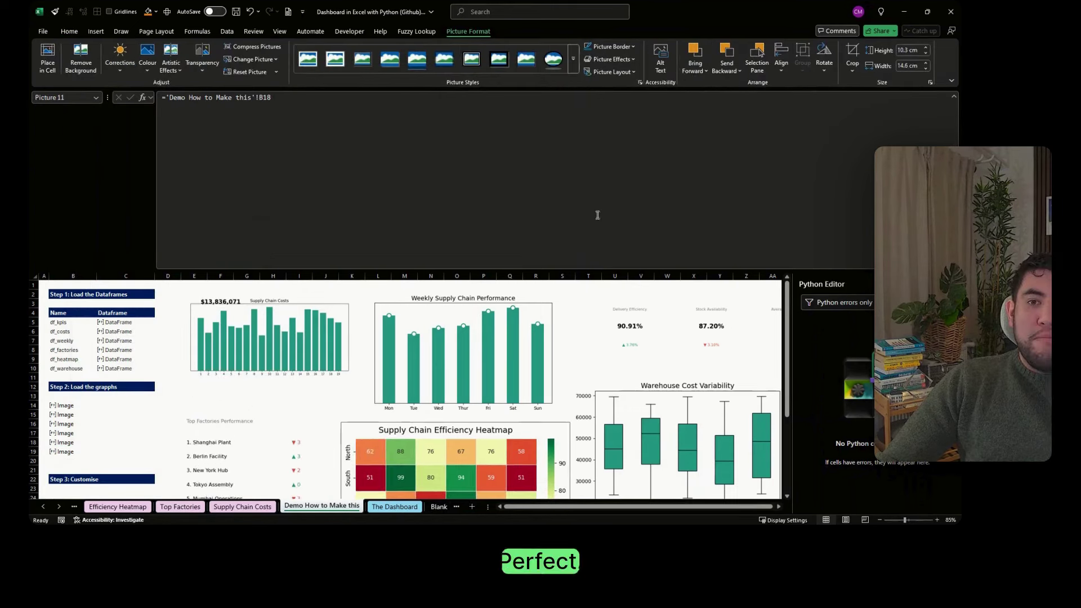
Collapse the formula bar to a single line and deselect the heatmap picture to view the whole chart layout
left_click(591, 266)
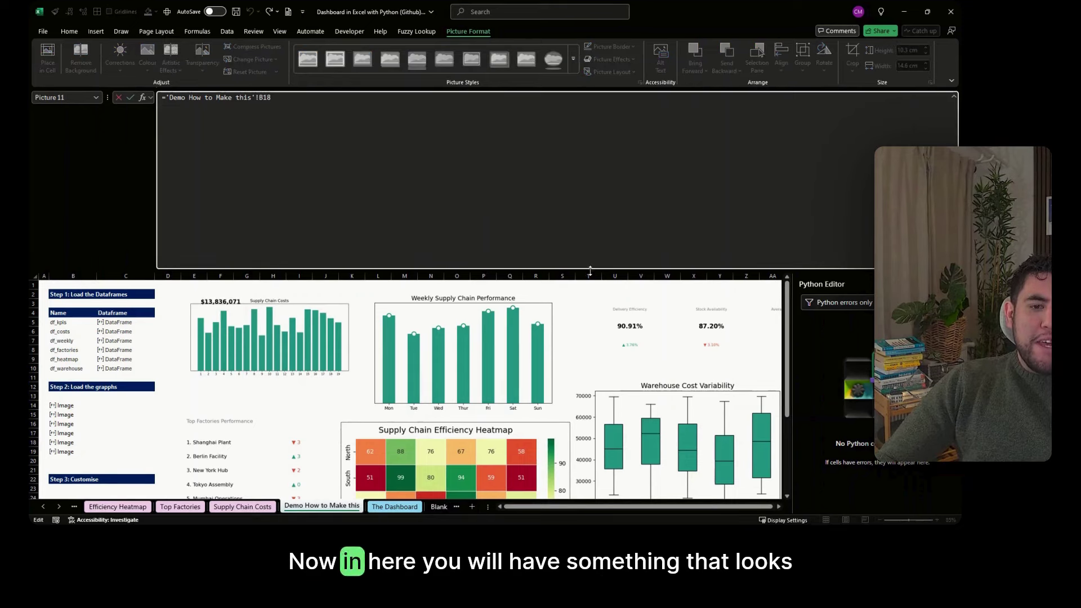
left_click_drag(591, 269, 584, 110)
left_click(641, 388)
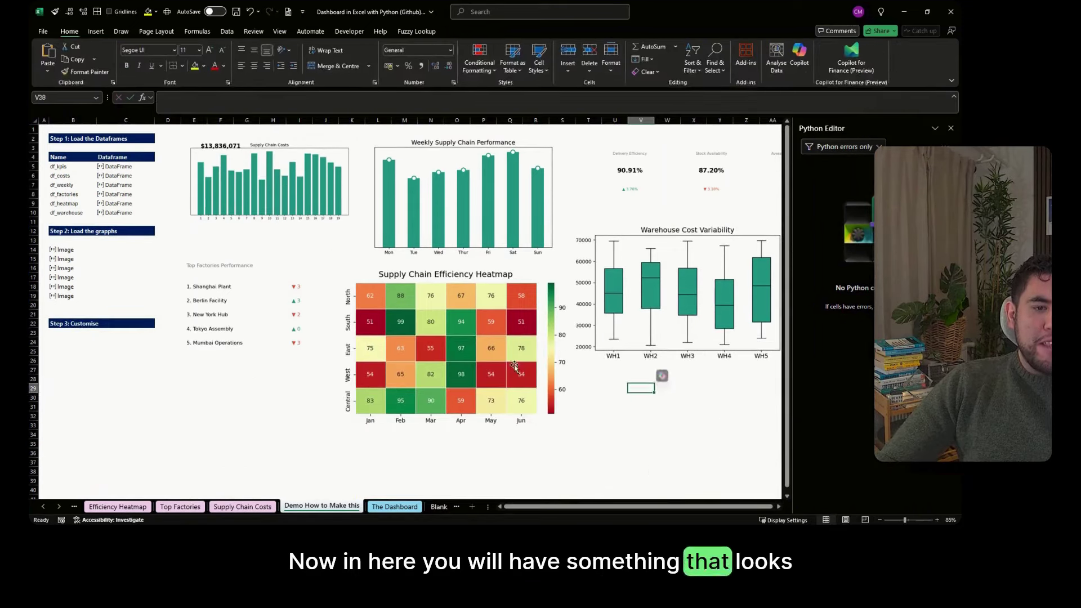
View the finished layout on The Dashboard sheet and compare it with the Blank Page sheet, examining the title banner background
left_click(393, 506)
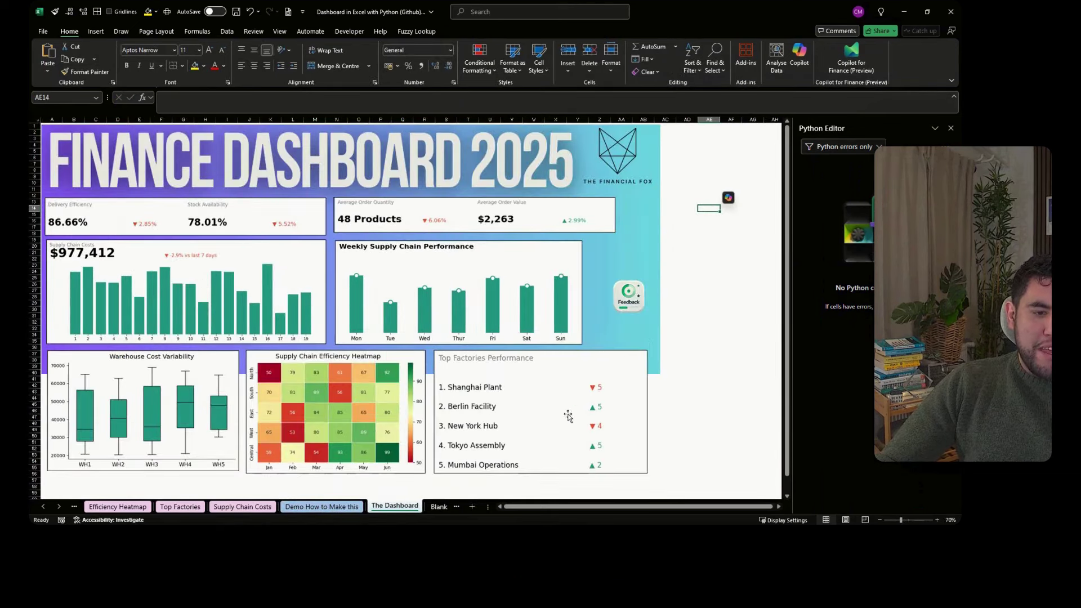
left_click(444, 507)
left_click(442, 507)
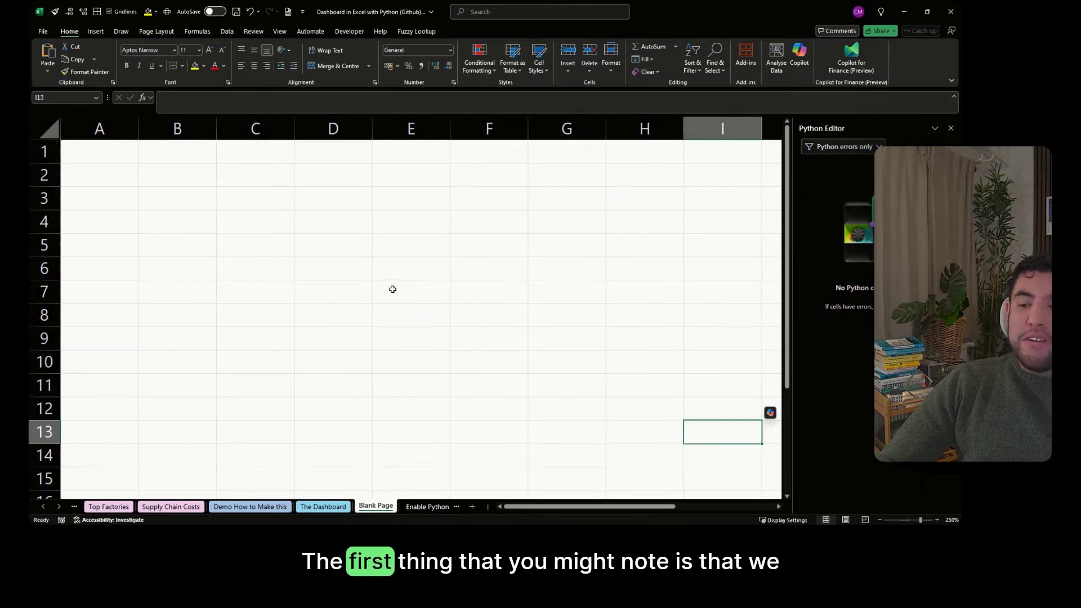
left_click(340, 497)
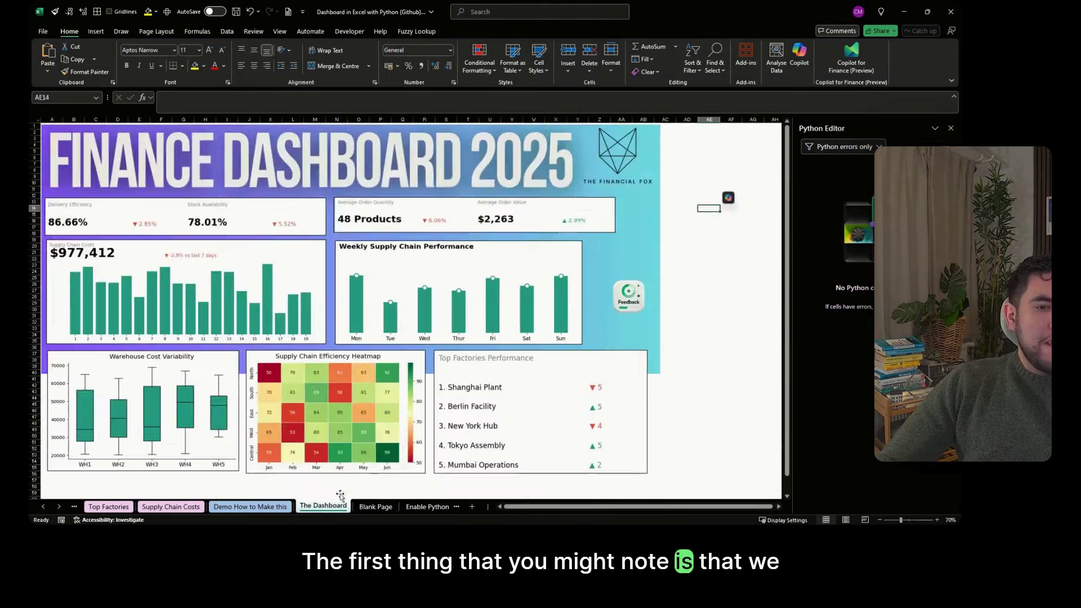
left_click(655, 168)
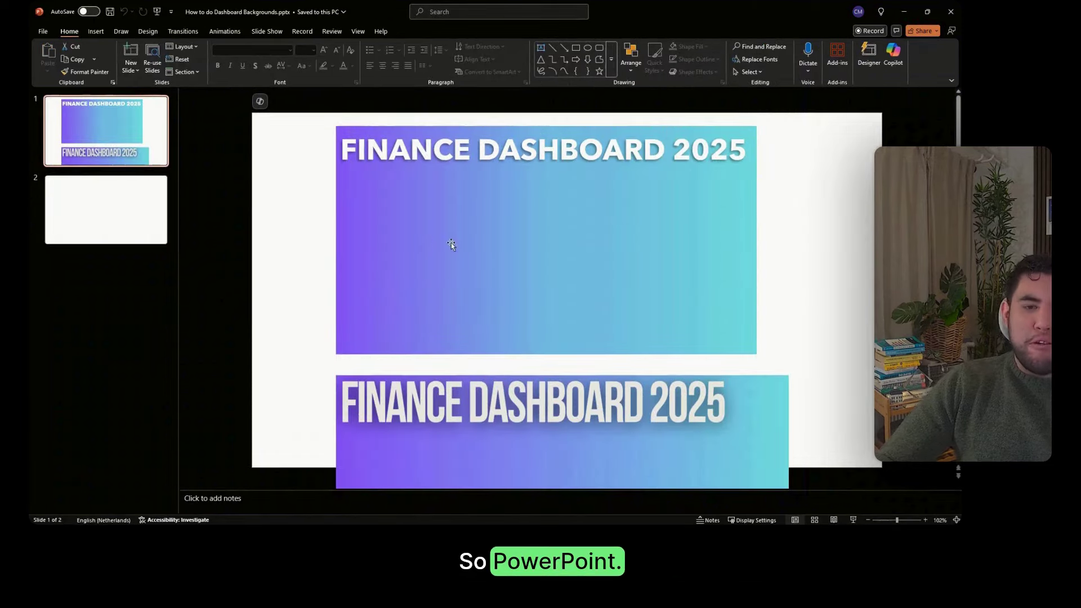
Switch to PowerPoint and, on slide 1, nudge the upper gradient rectangle left and move the lower dashboard picture up to overlap it
left_click(549, 250)
left_click_drag(549, 249, 541, 250)
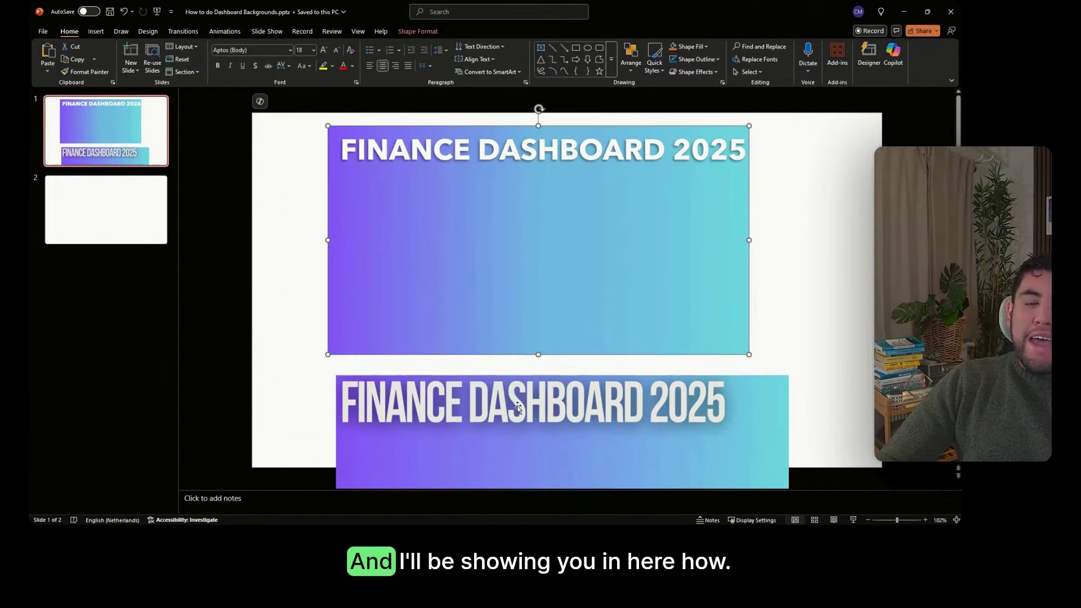
left_click_drag(509, 425, 513, 356)
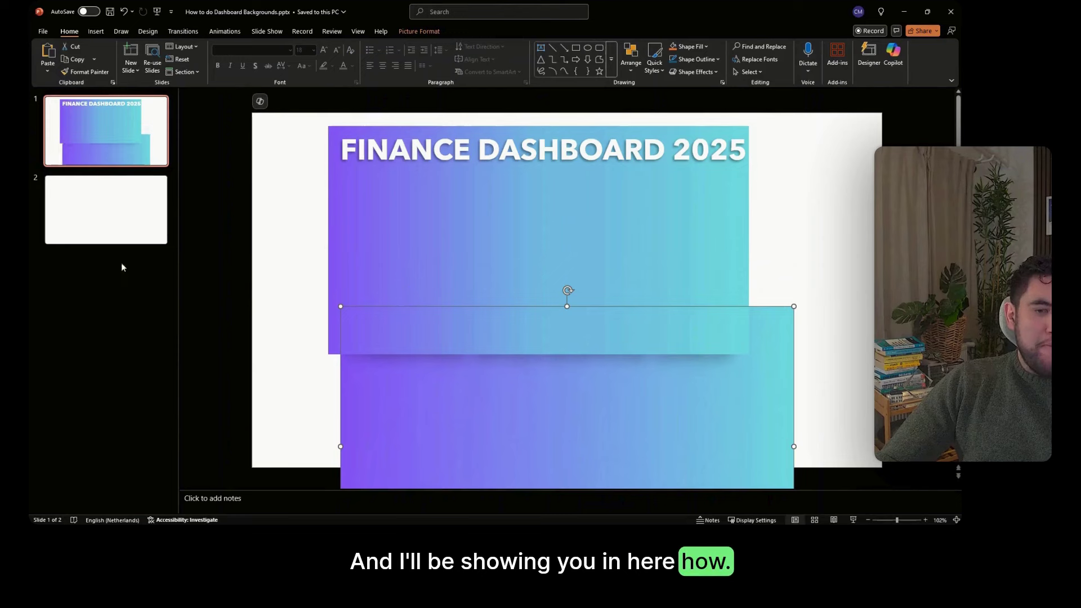
Draw a rectangle about 27.21 by 12.31 cm on the blank slide 2
left_click(151, 228)
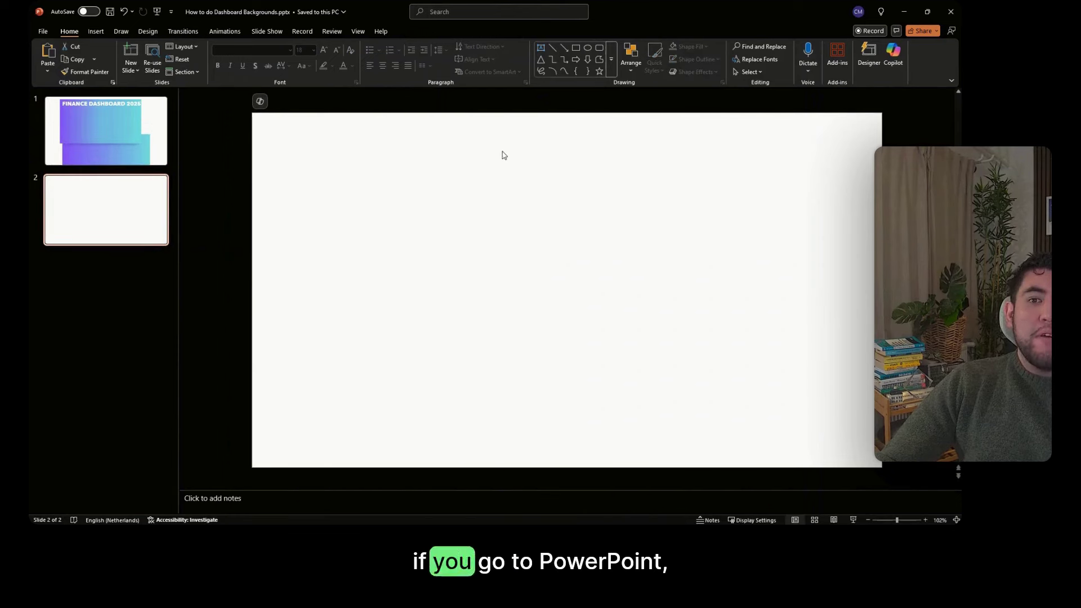
left_click(96, 33)
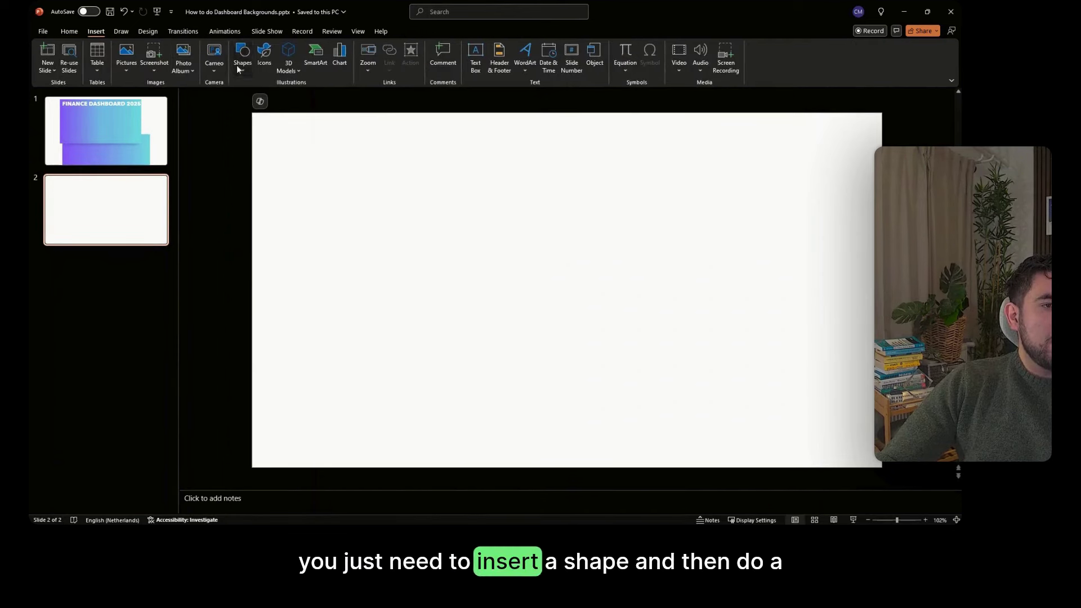
left_click(237, 63)
left_click(275, 98)
left_click_drag(296, 164, 802, 392)
Copy the lower gradient dashboard picture from slide 1 and paste it onto slide 2 as a colour reference
left_click(121, 125)
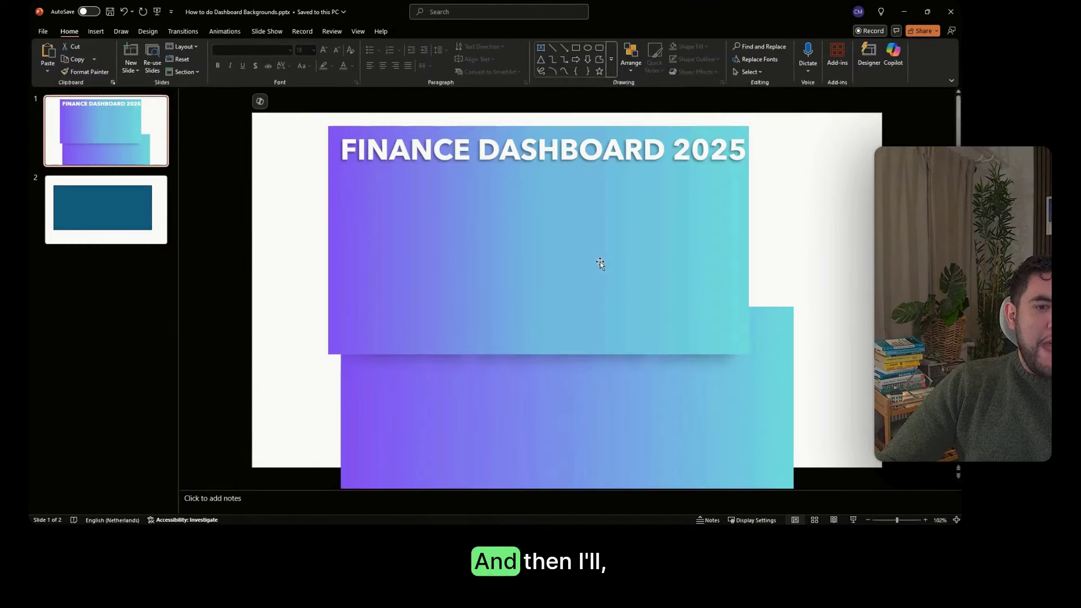
left_click(636, 399)
key("ctrl+c")
left_click(123, 219)
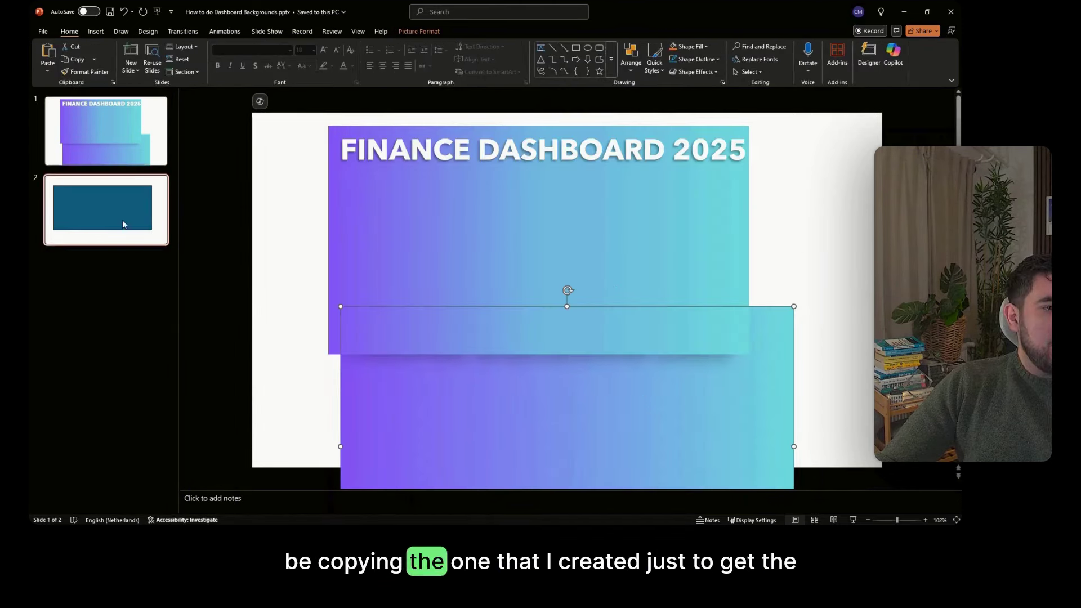
key("ctrl+v")
scroll(579, 234, "up", 3)
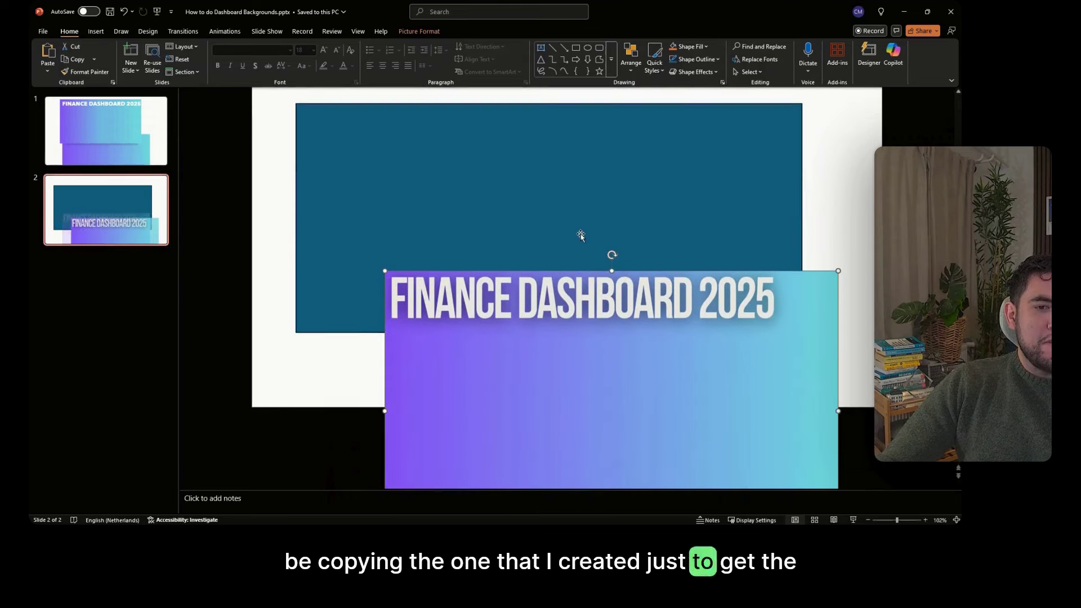
Open the shape formatting options for the slide 2 rectangle and change its solid fill to a gradient fill
left_click(589, 198)
left_click(425, 34)
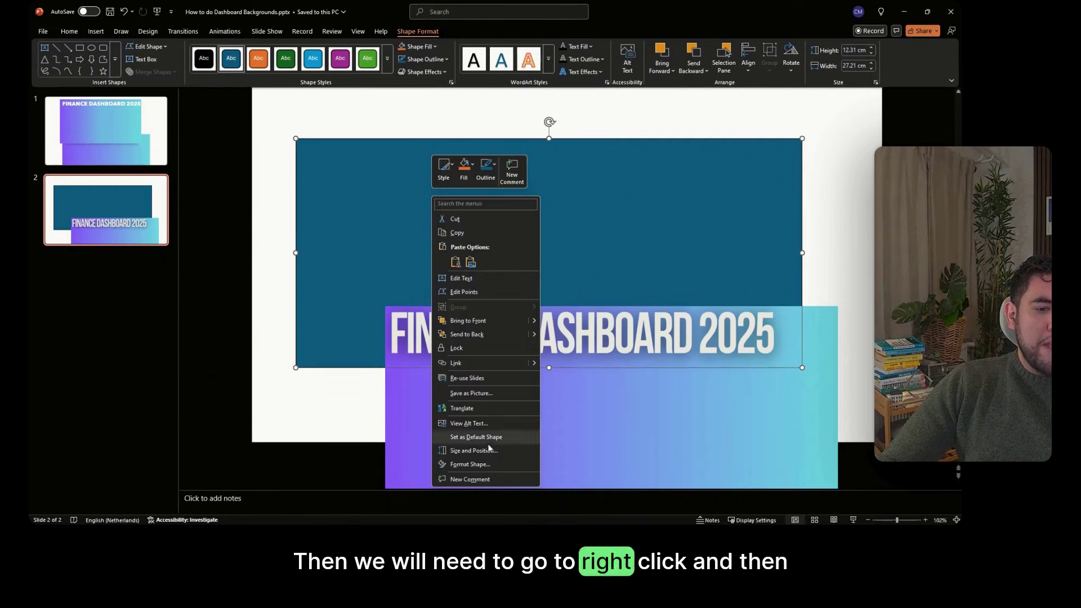
left_click(488, 464)
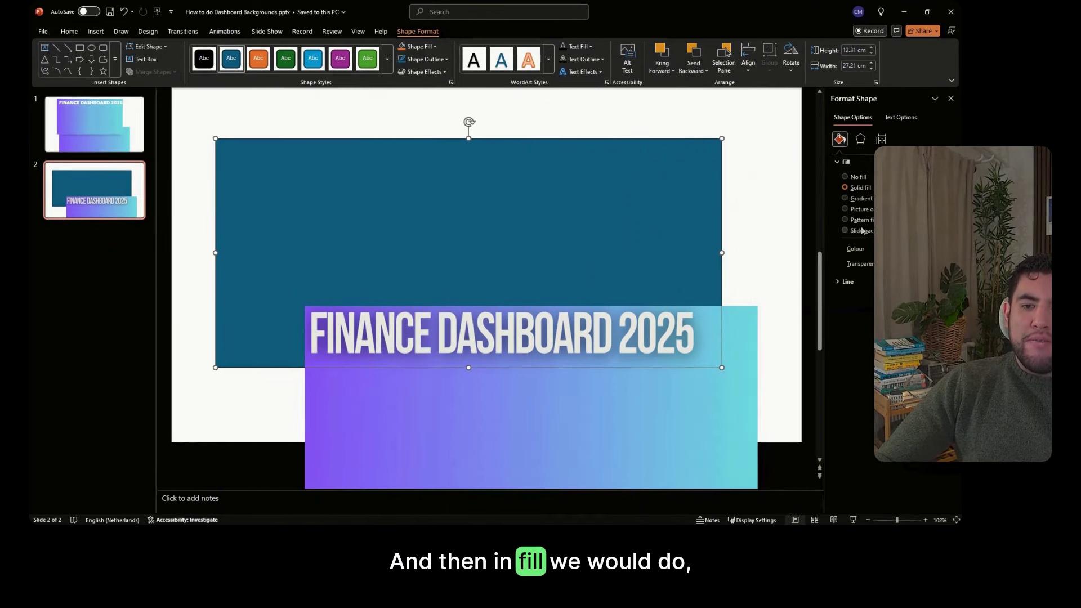
left_click(846, 200)
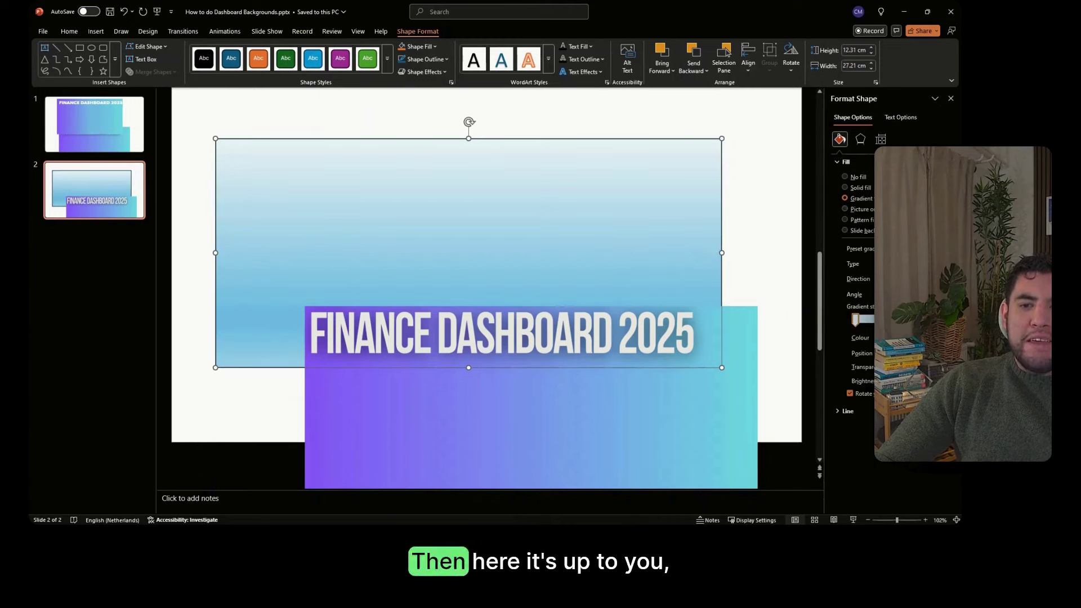
left_click(899, 248)
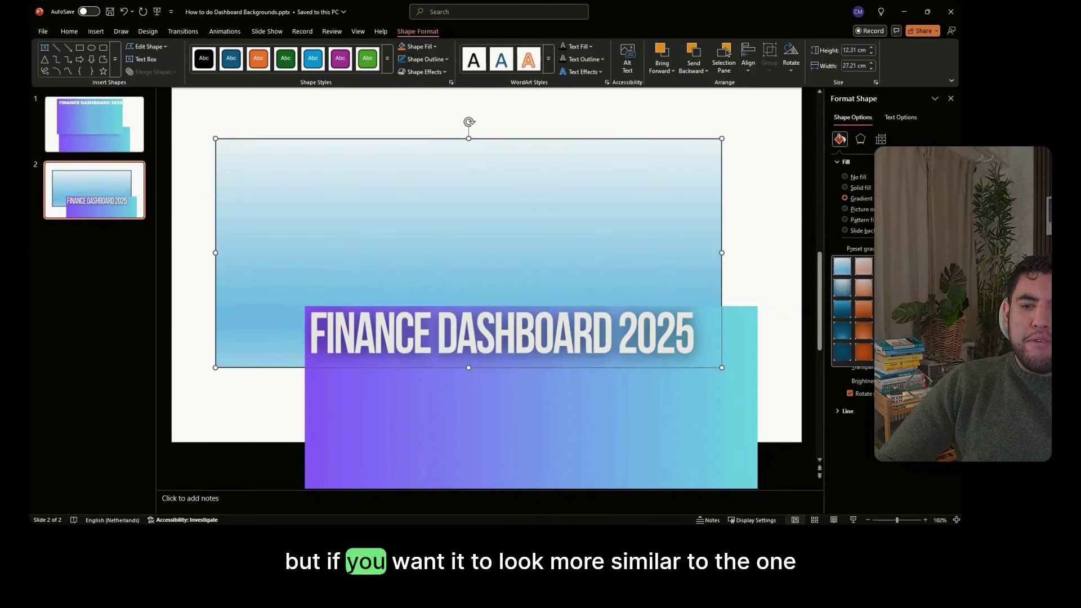
key("Escape")
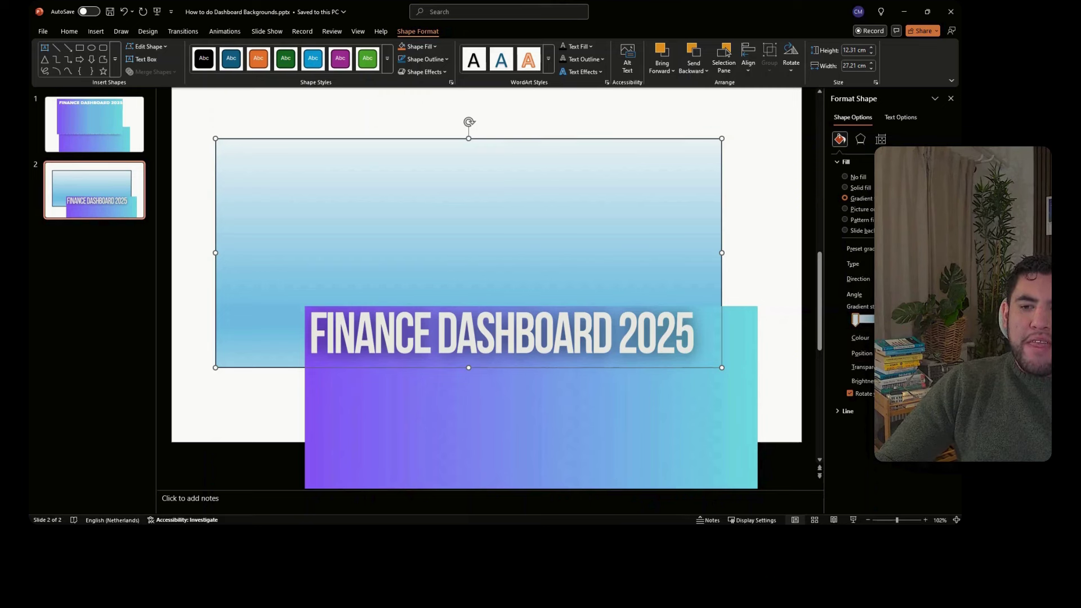
Set the rectangle's gradient direction to horizontal, with the blue at its left side fading to the light colour at its right
left_click(899, 278)
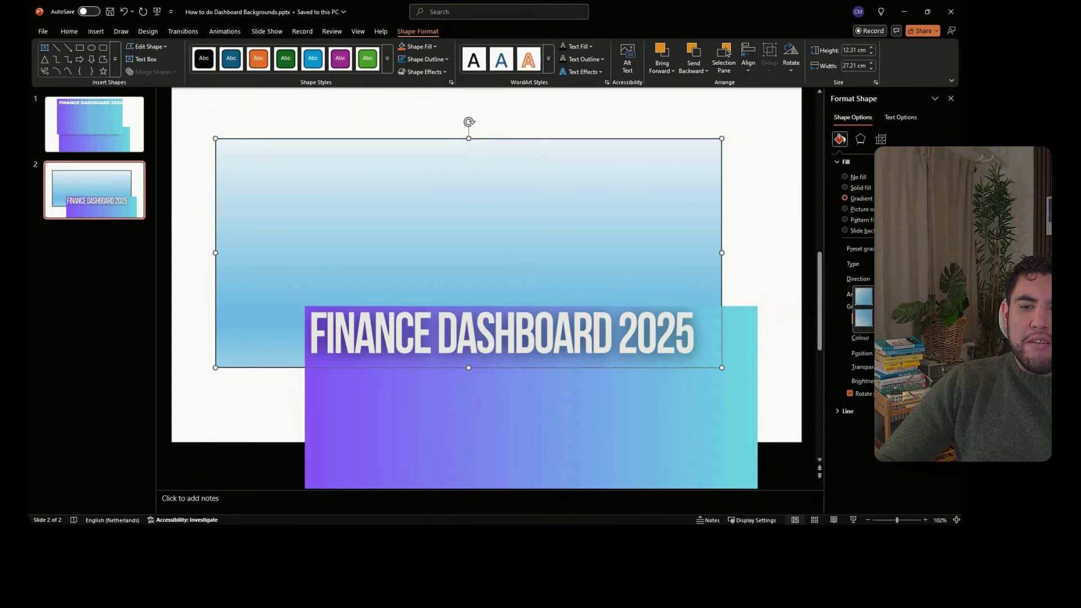
left_click(864, 318)
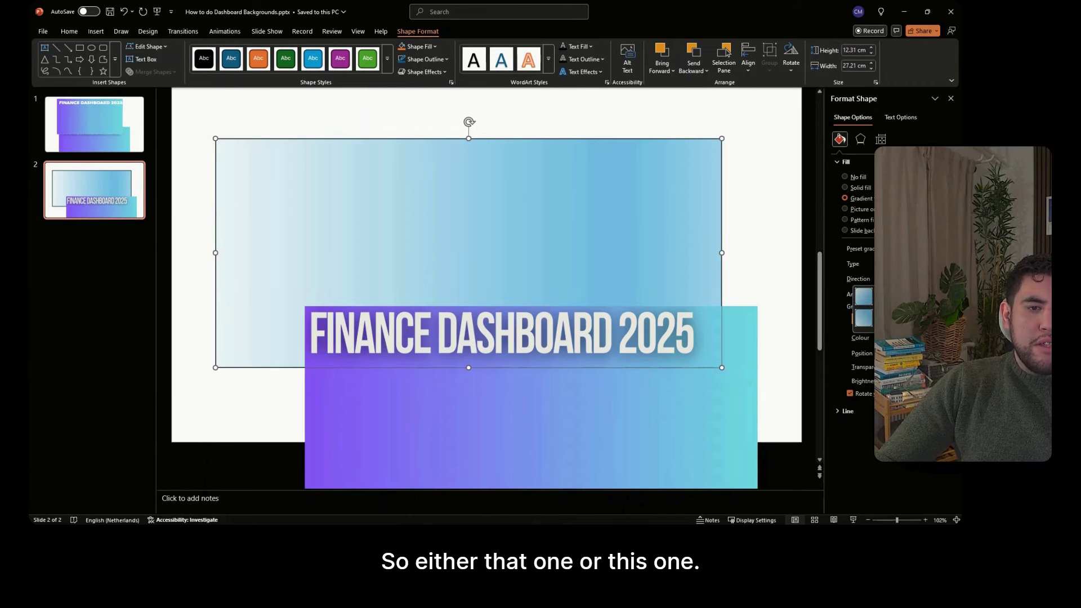
left_click(863, 296)
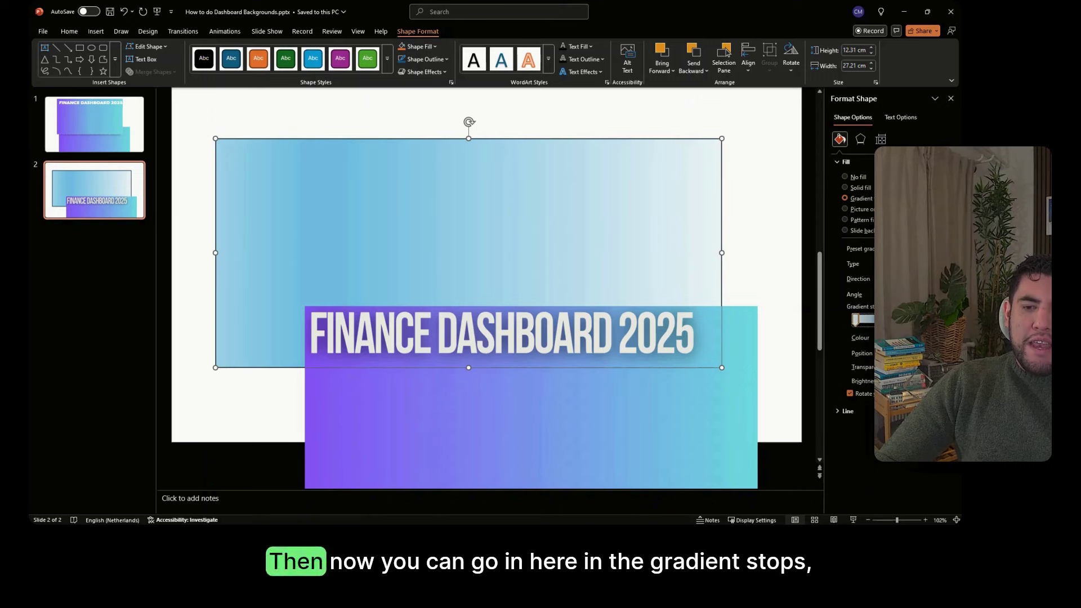
Colour the rectangle's first gradient stop turquoise, sampled with the Eyedropper from the right edge of the pasted dashboard picture
left_click(884, 338)
key("Escape")
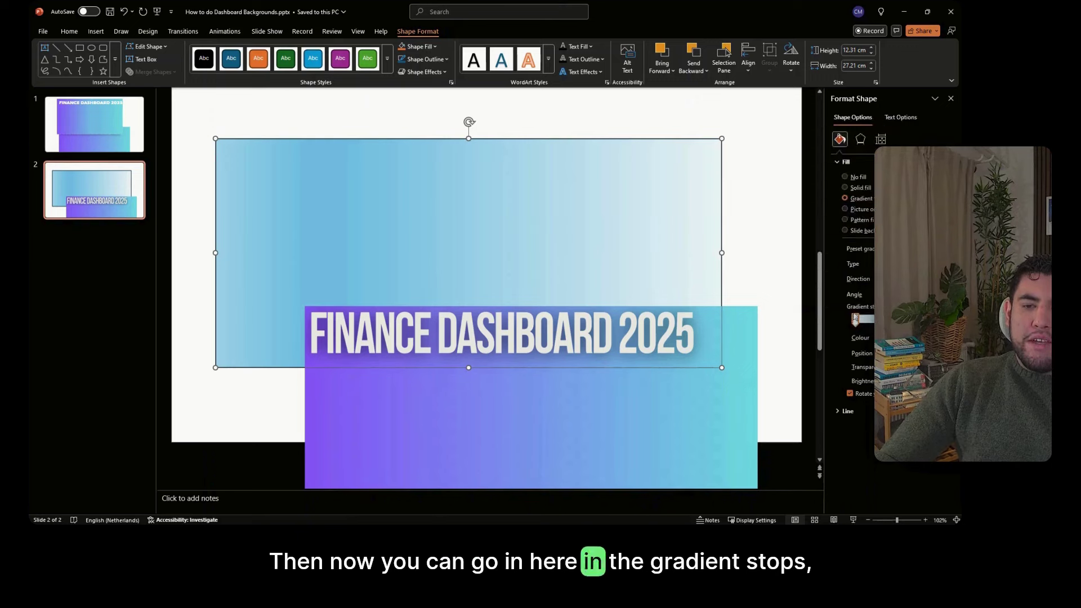
left_click(886, 338)
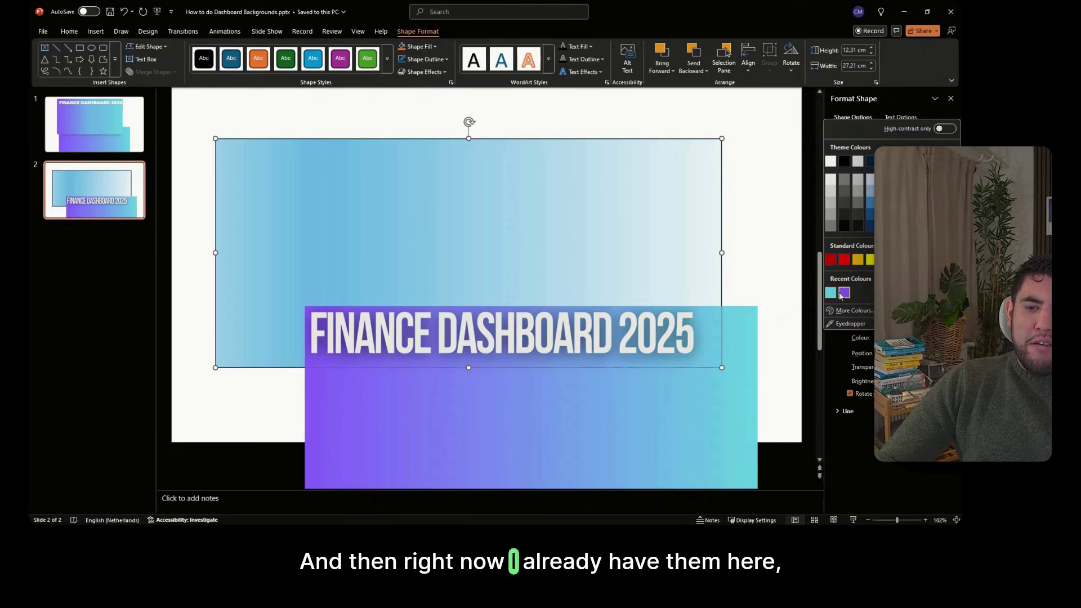
left_click(850, 326)
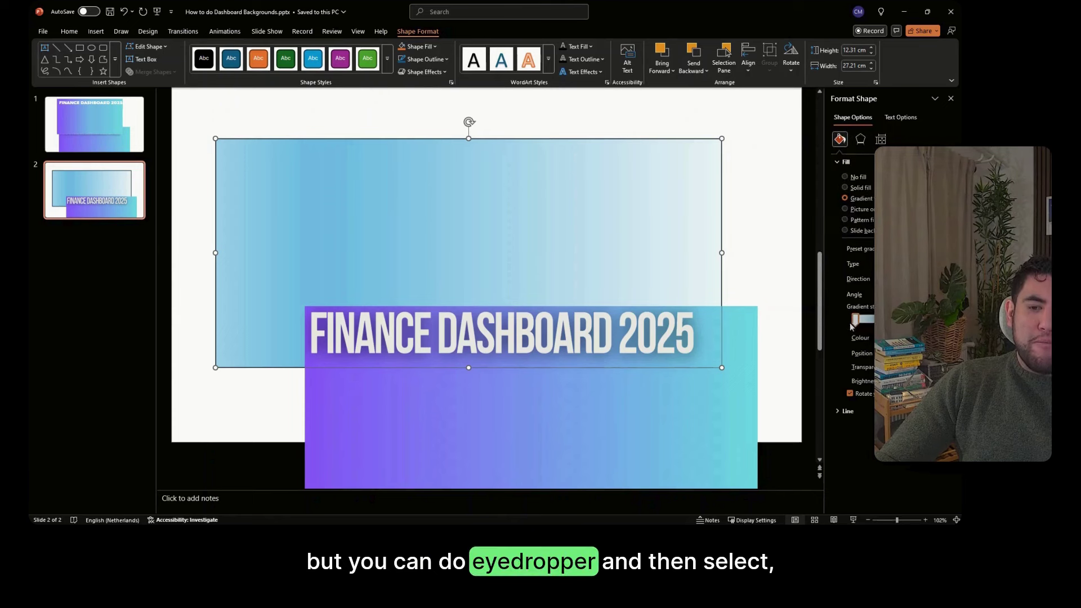
left_click(752, 341)
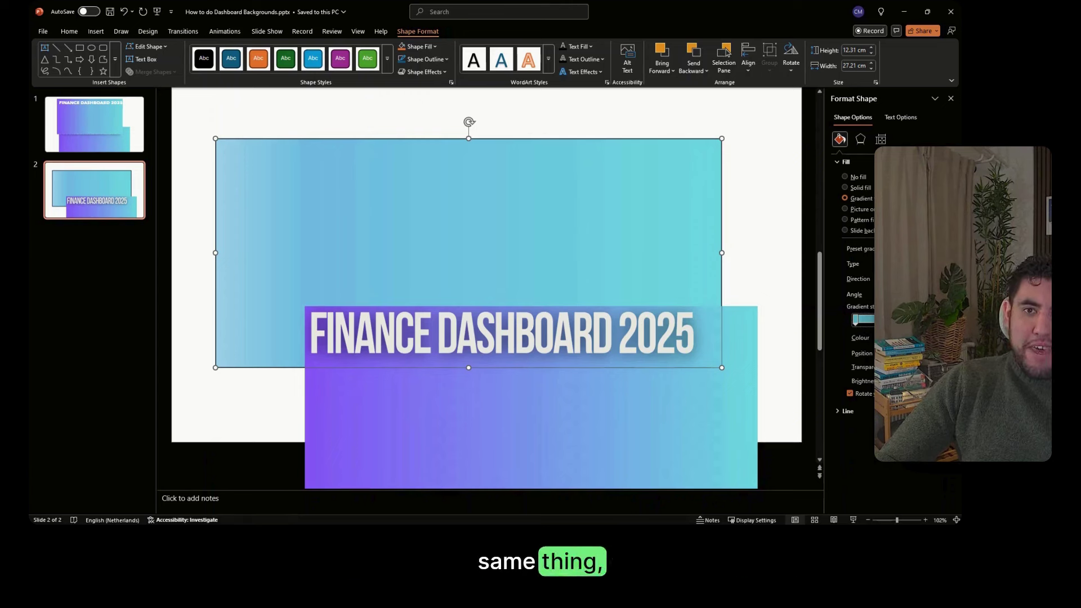
Colour the gradient stop at the rectangle's left end purple, sampled with the Eyedropper from the left edge of the pasted picture
left_click(895, 338)
left_click(850, 328)
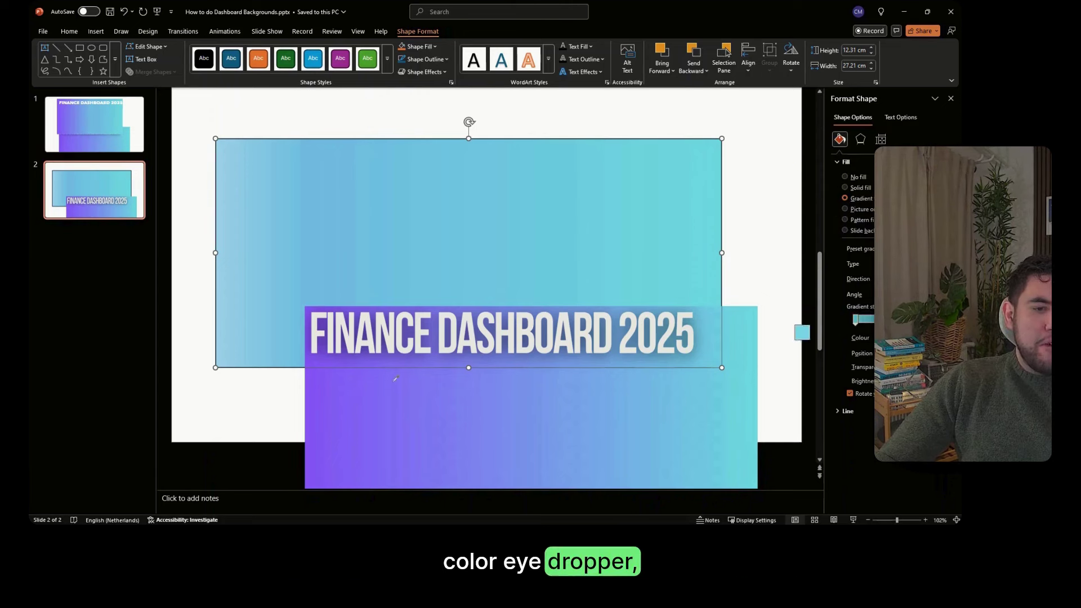
left_click(312, 388)
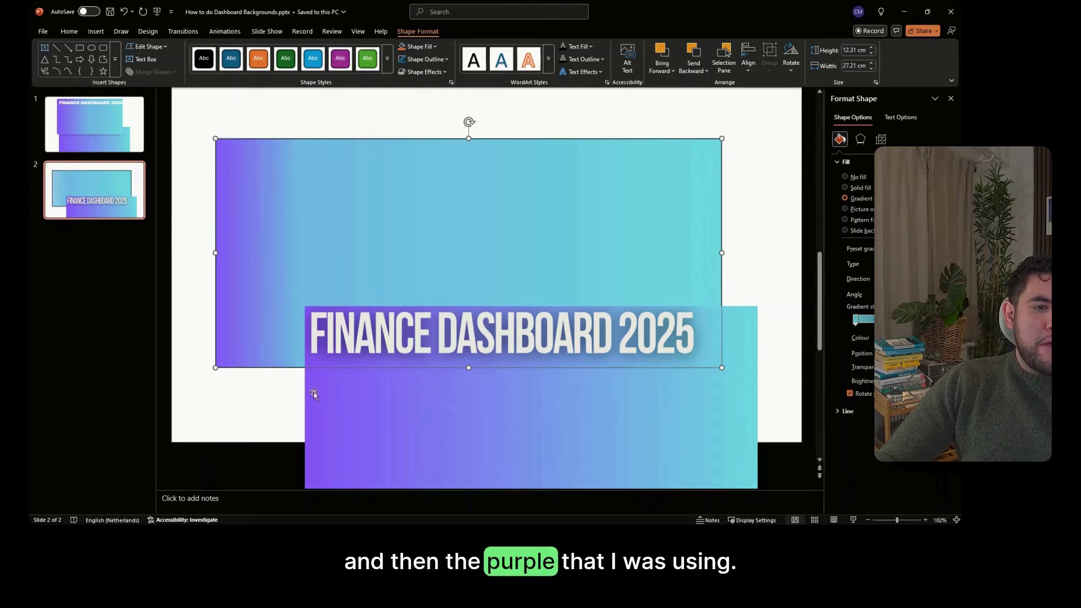
left_click(773, 213)
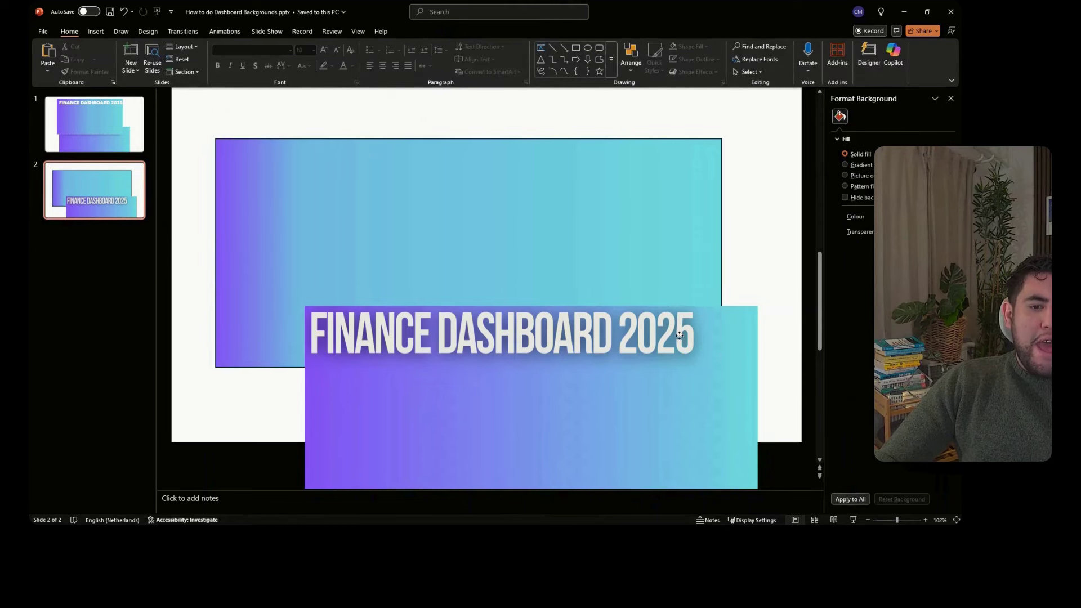
Reposition the rectangle's gradient stops so the purple blends gradually into blue and turquoise, matching the pasted picture
left_click(534, 290)
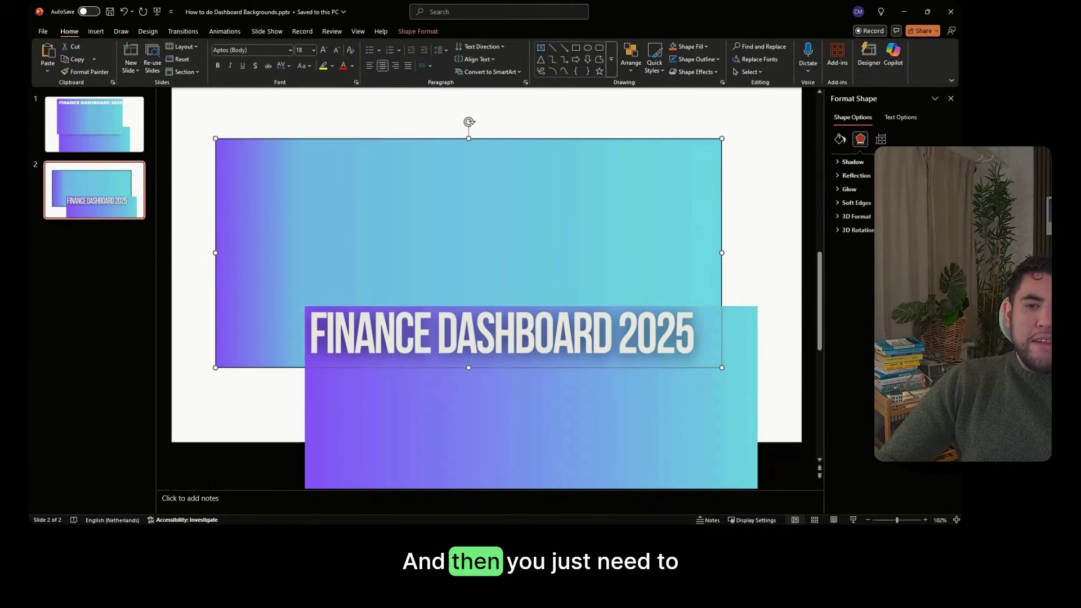
left_click(845, 140)
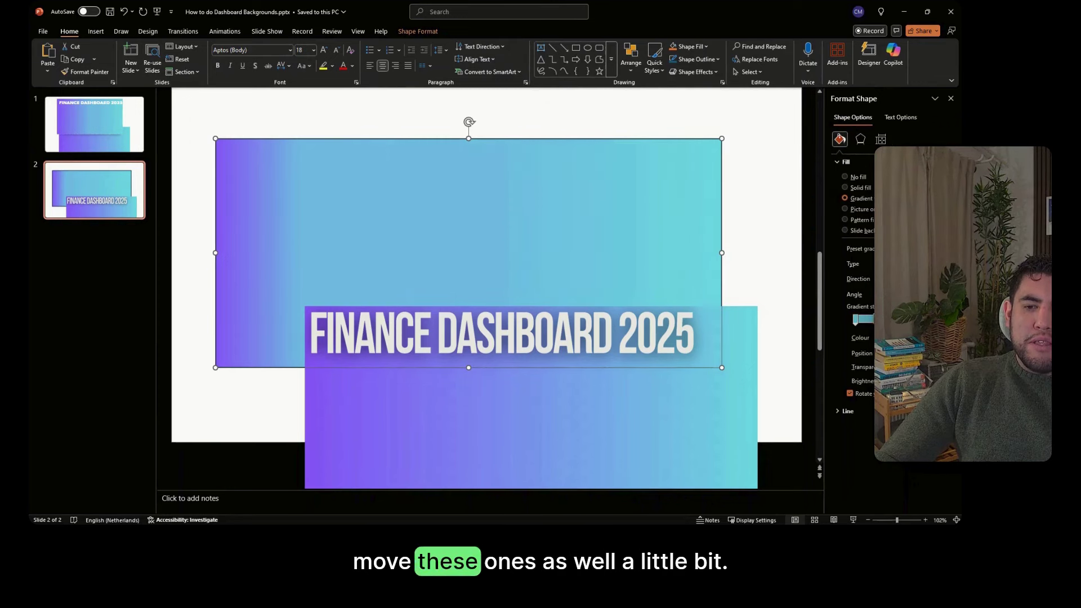
left_click_drag(862, 320, 876, 319)
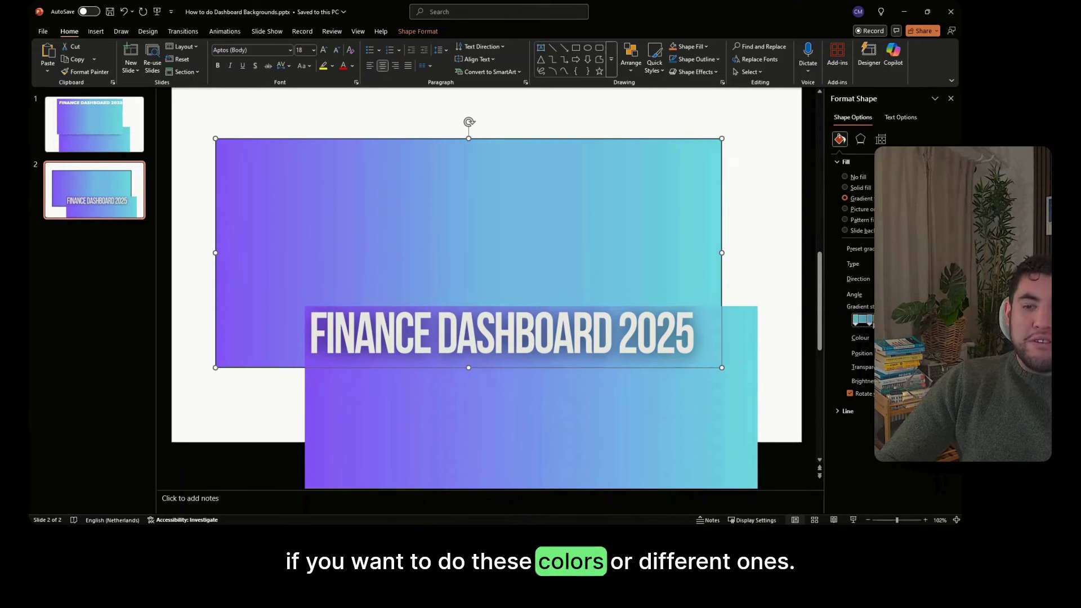
left_click(758, 259)
Remove the outline from the gradient rectangle on slide 2 using No Outline
left_click(657, 201)
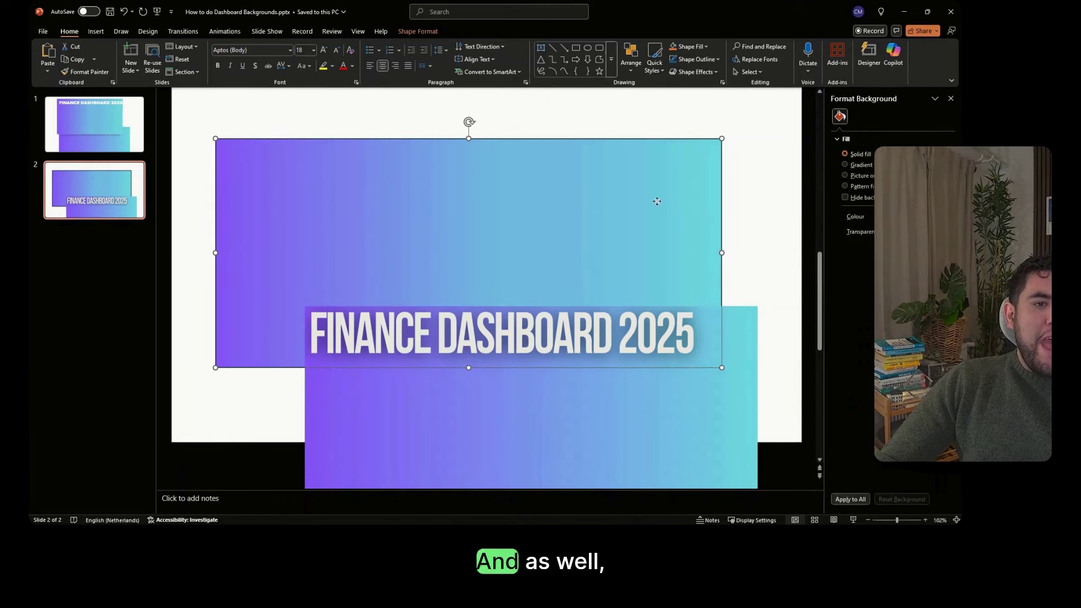
left_click(419, 32)
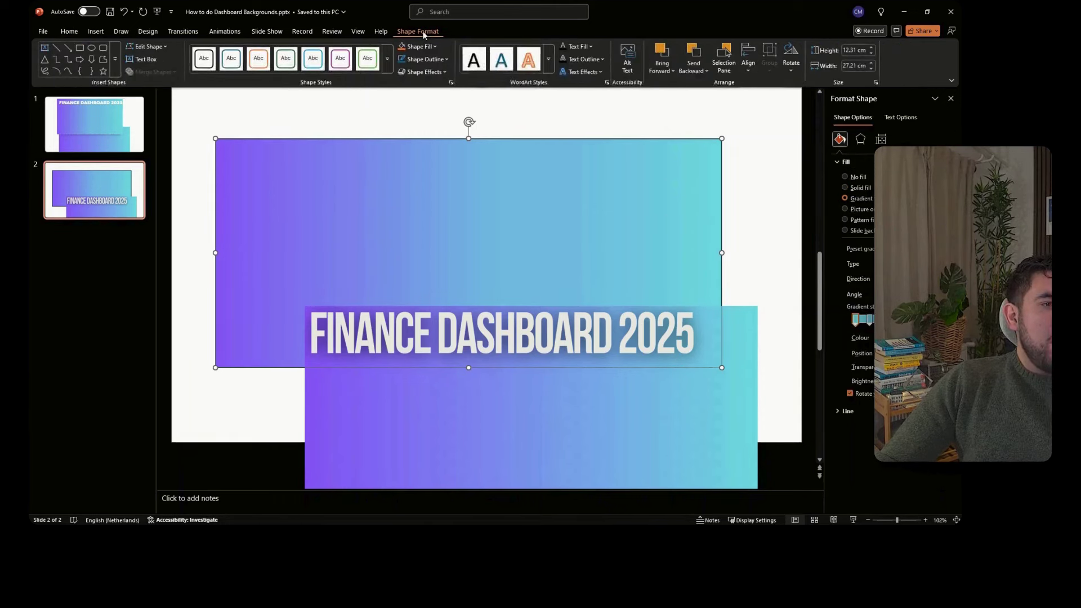
left_click(439, 59)
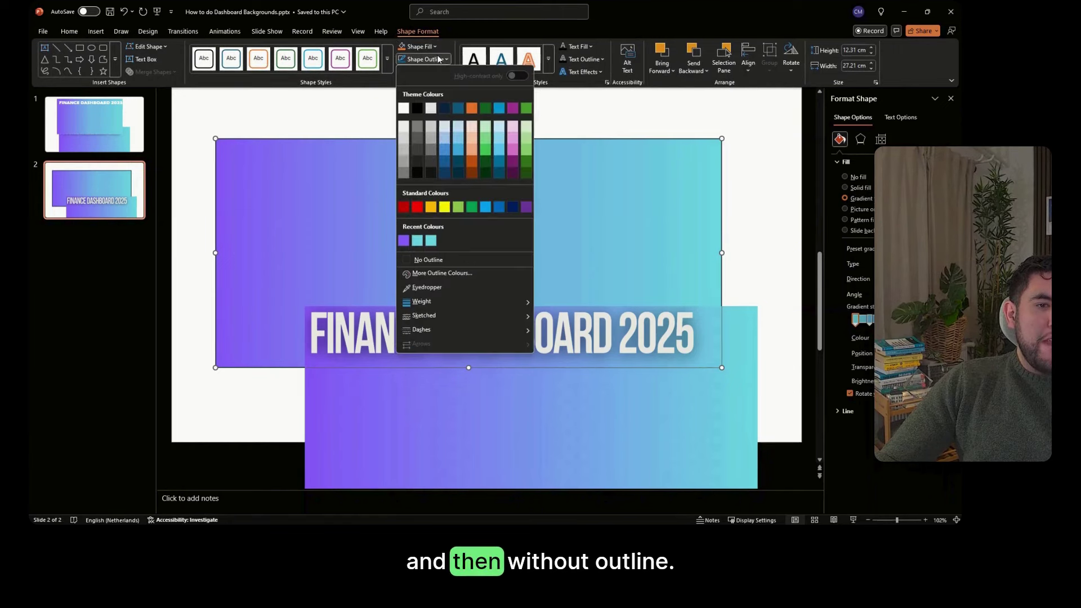
left_click(426, 259)
left_click(782, 204)
Select the FINANCE DASHBOARD 2025 title text box on slide 1 and check its font settings
left_click(134, 129)
left_click(272, 177)
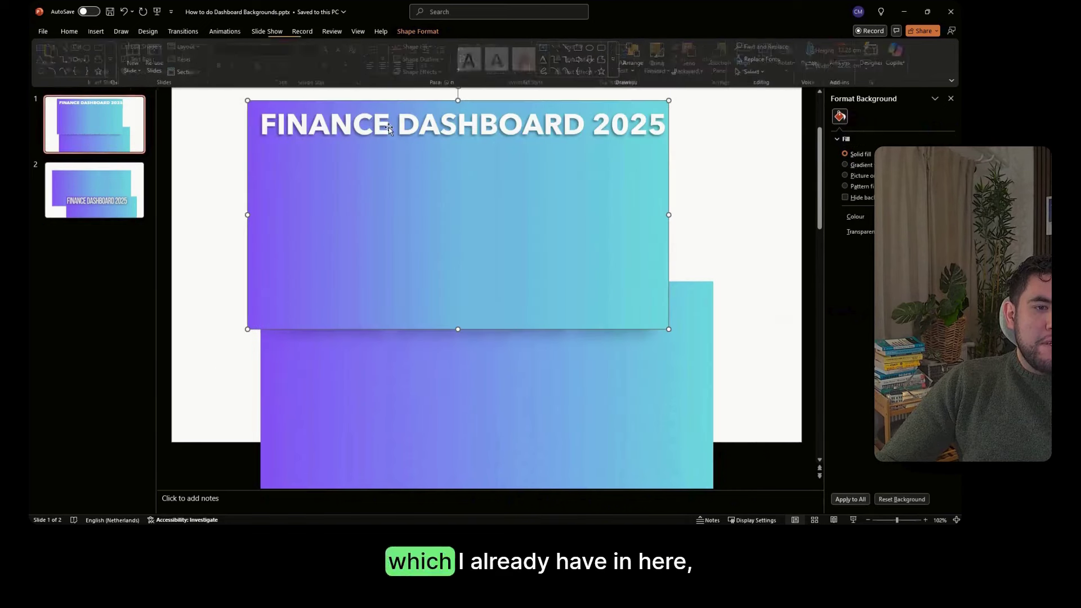
left_click(335, 130)
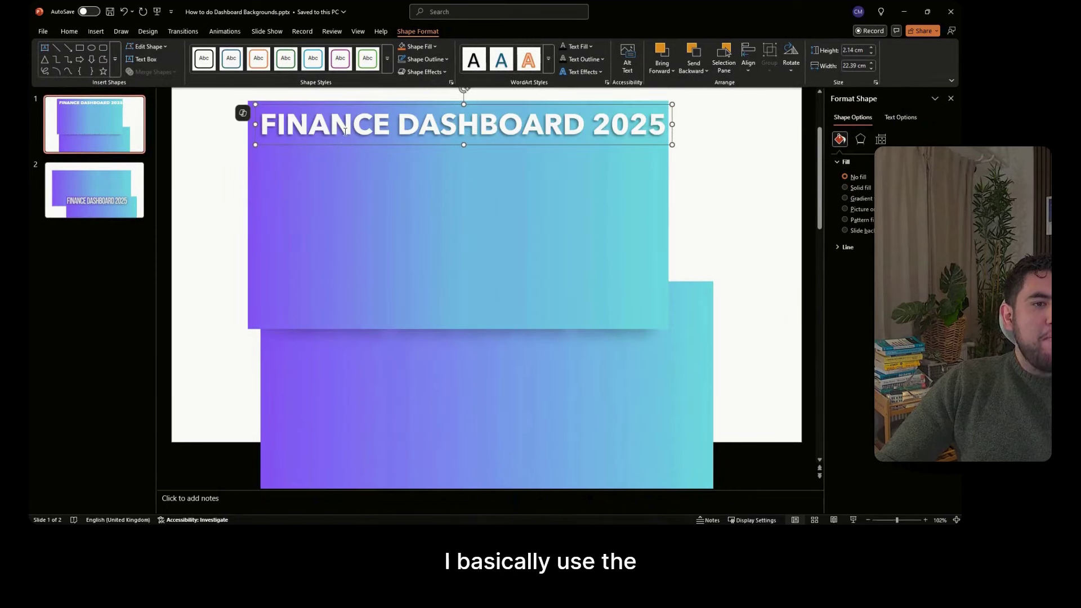
left_click(69, 31)
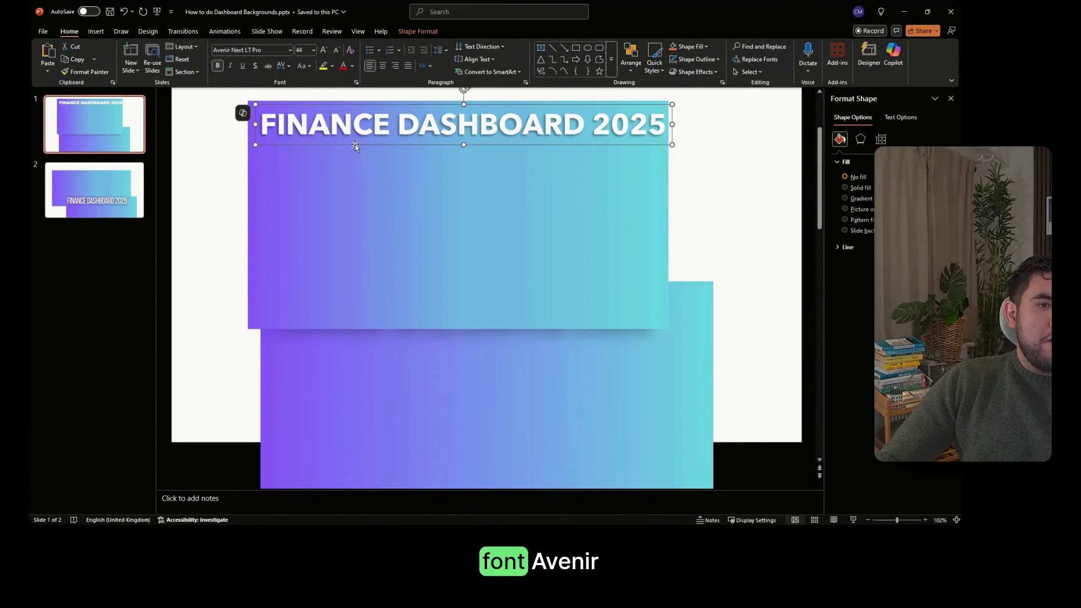
Paste a copy of the FINANCE DASHBOARD 2025 title text box on slide 2 and place it along the gradient rectangle's upper edge
left_click(83, 191)
key("ctrl+v")
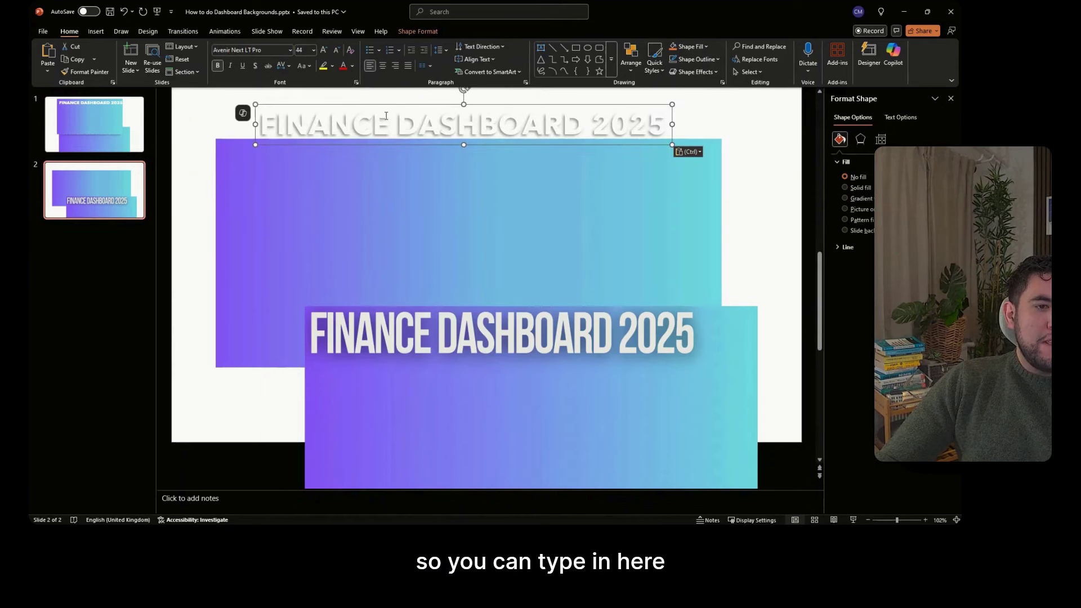
left_click_drag(387, 123, 355, 160)
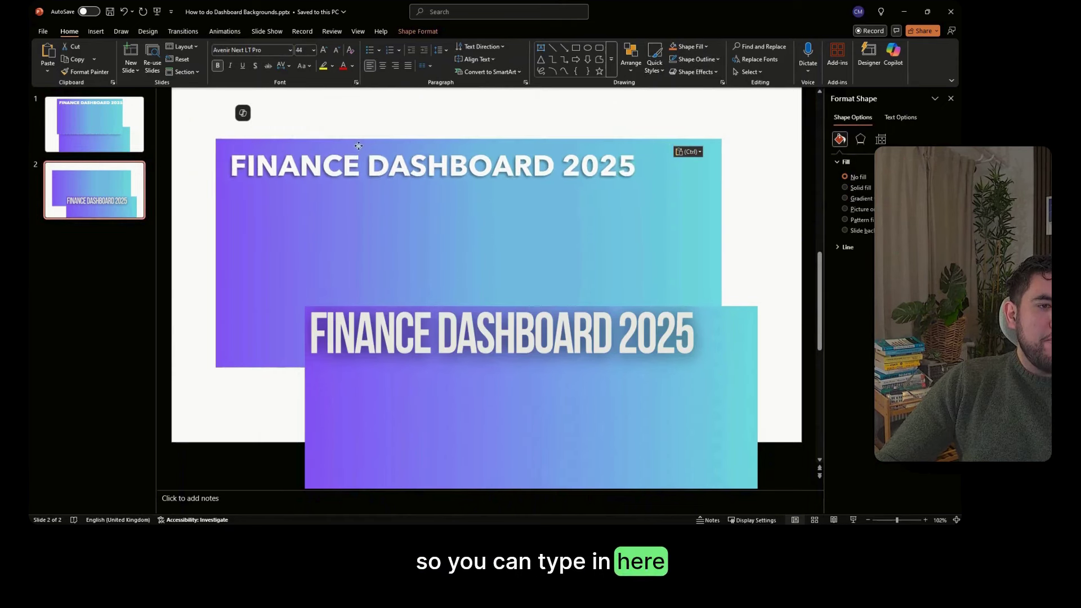
Replace the text of the pasted title on slide 2 with "Subscribe to my Channel"
triple_click(317, 165)
type("Subscribe to m")
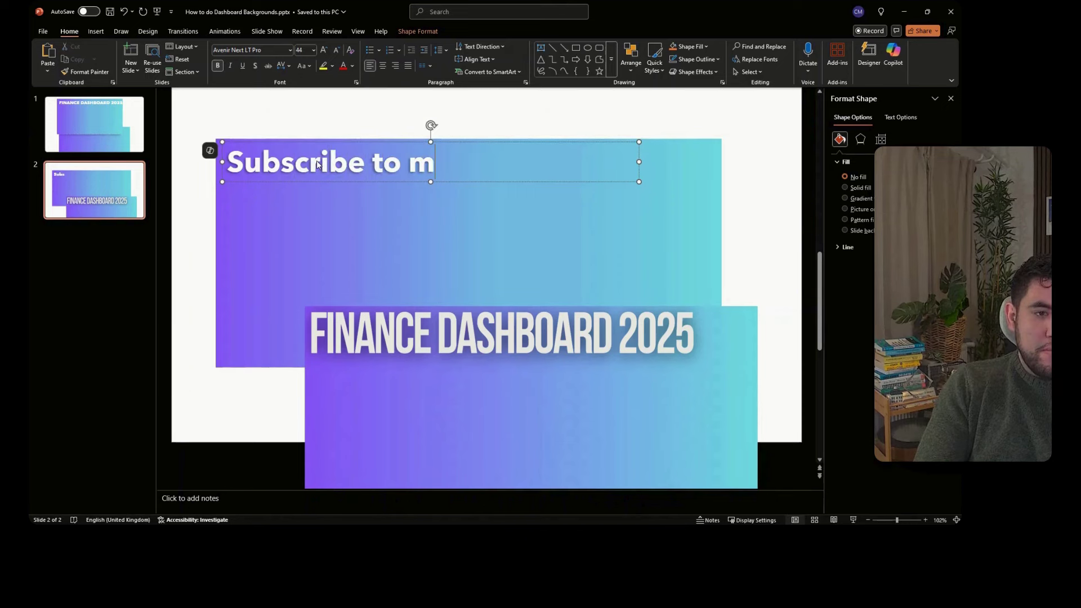
type("y Channel")
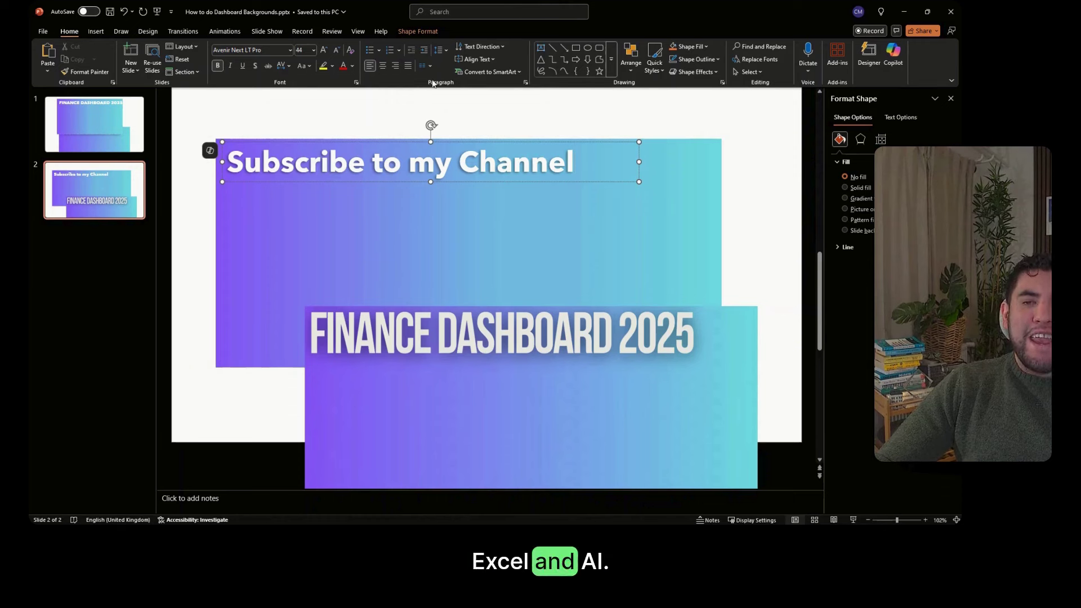
left_click(649, 210)
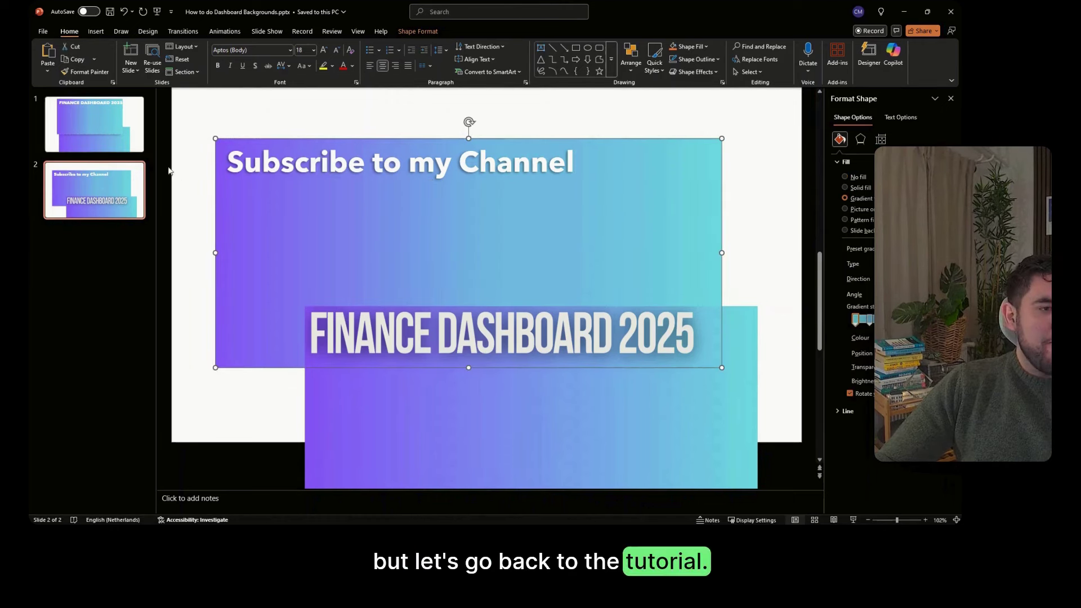
left_click(445, 160)
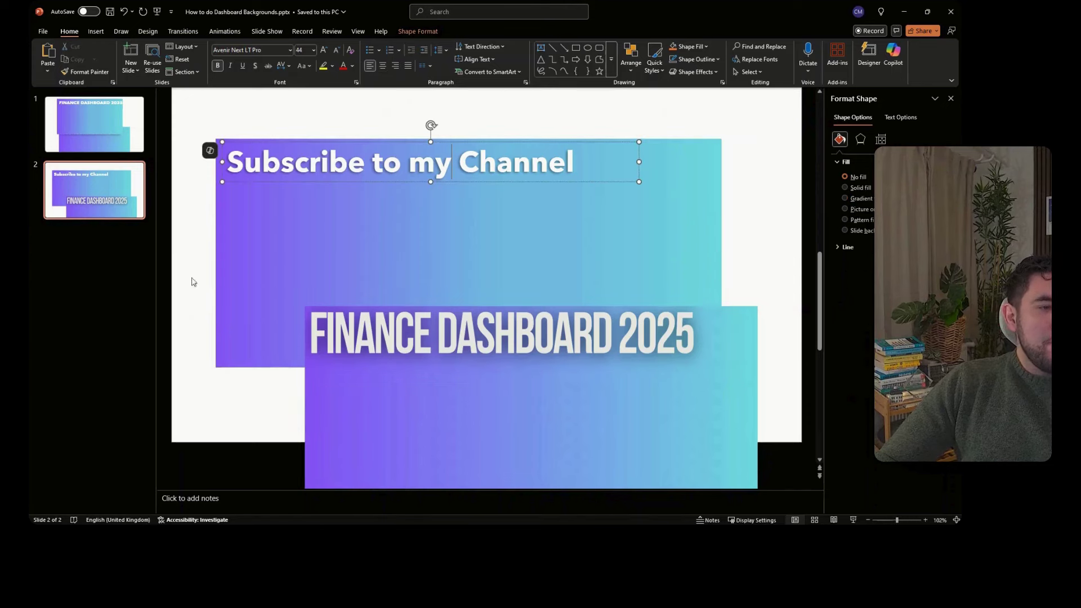
Select the FINANCE DASHBOARD 2025 title and the gradient rectangle behind it on slide 1 together and copy them
left_click(112, 202)
left_click(112, 126)
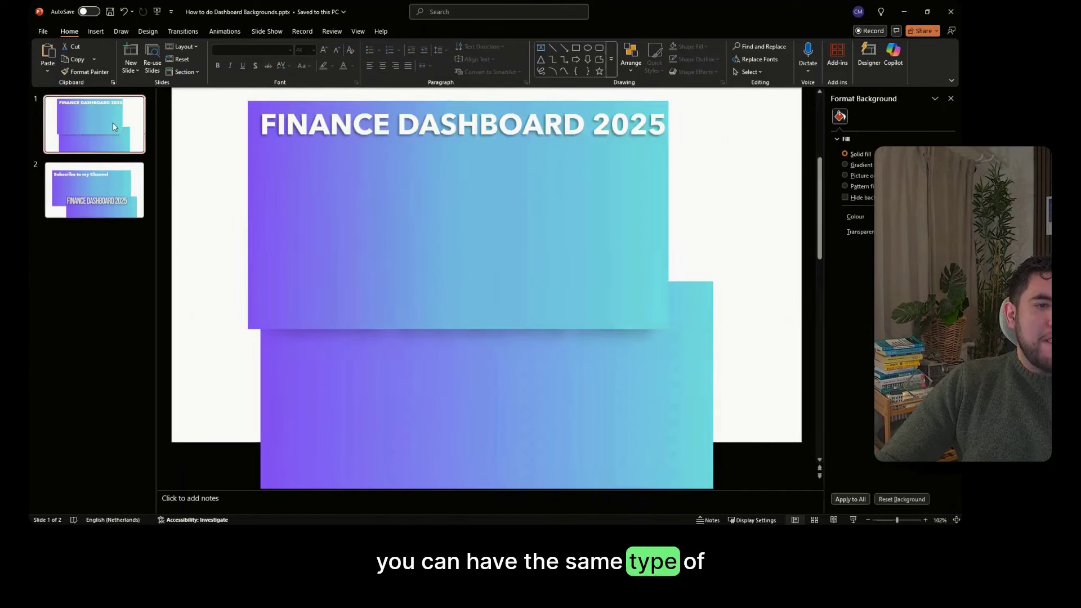
left_click(593, 142)
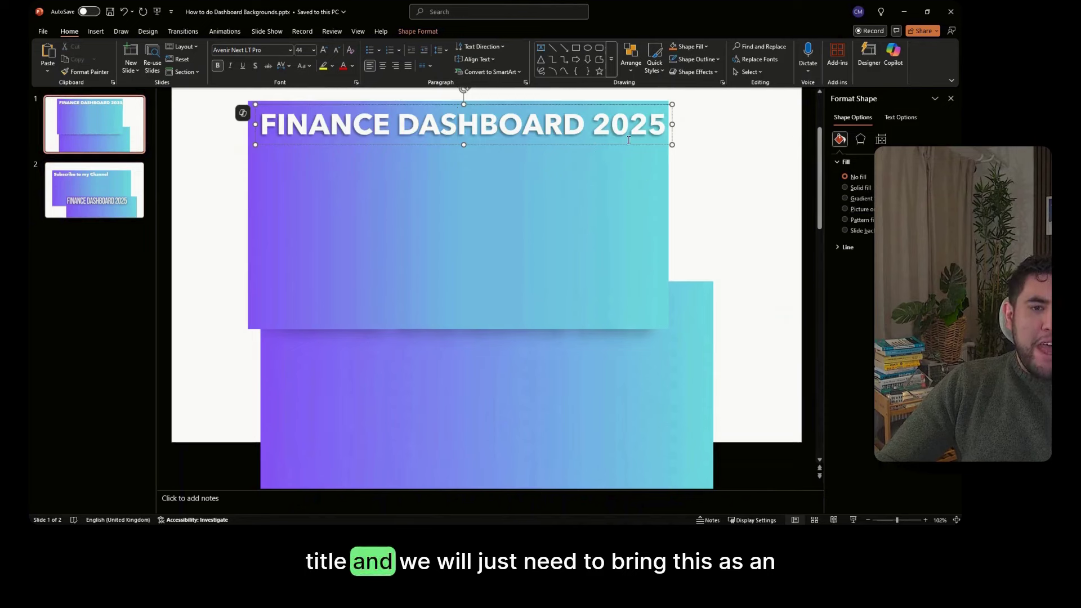
left_click(651, 177, "shift")
left_click(734, 198)
left_click(259, 112)
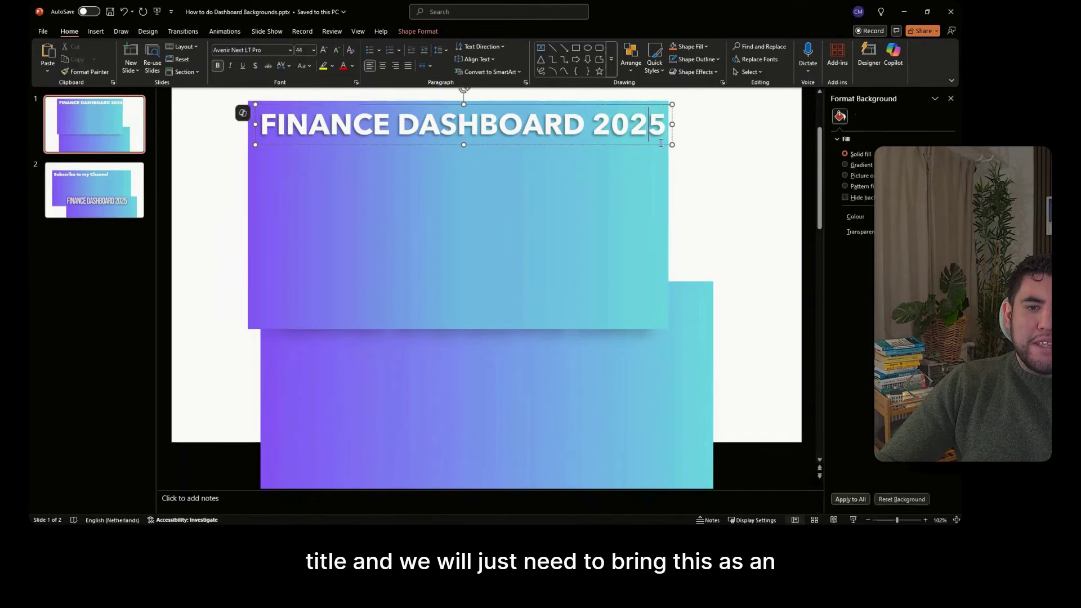
left_click(668, 200, "shift")
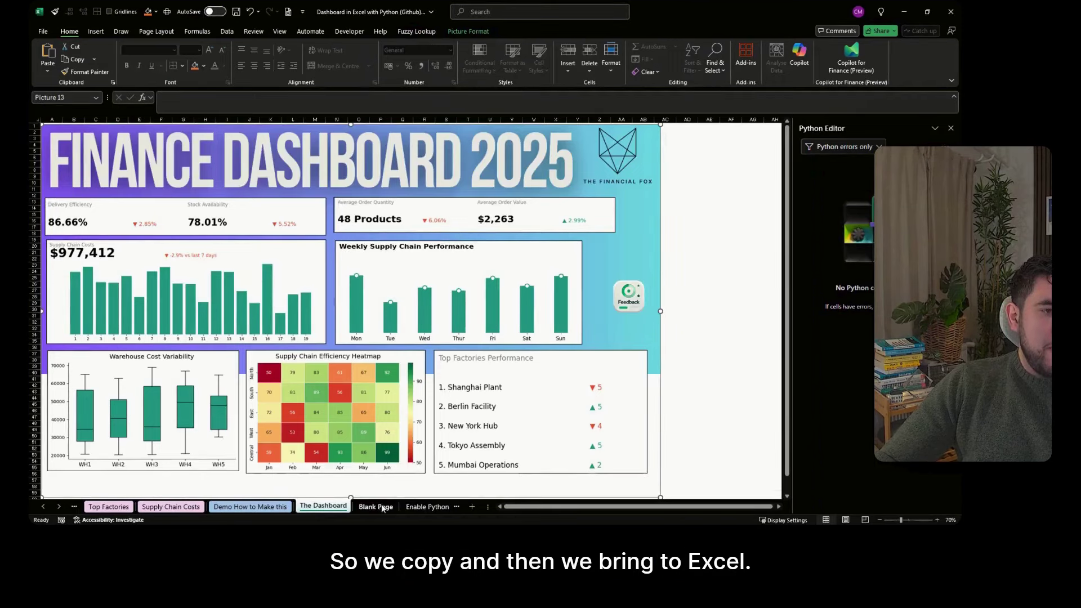
Switch to Excel, paste the gradient rectangle and title on the Blank Page sheet, and align them with the sheet's upper-left corner
left_click(375, 507)
left_click(124, 181)
scroll(159, 170, "down", 9)
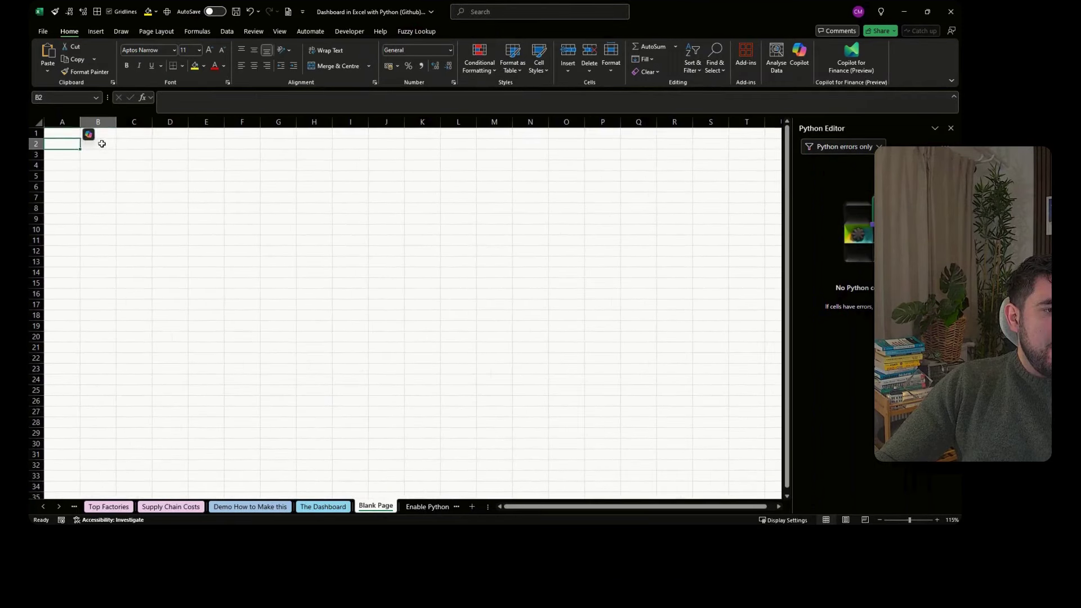
key("ctrl+v")
left_click_drag(369, 260, 338, 248)
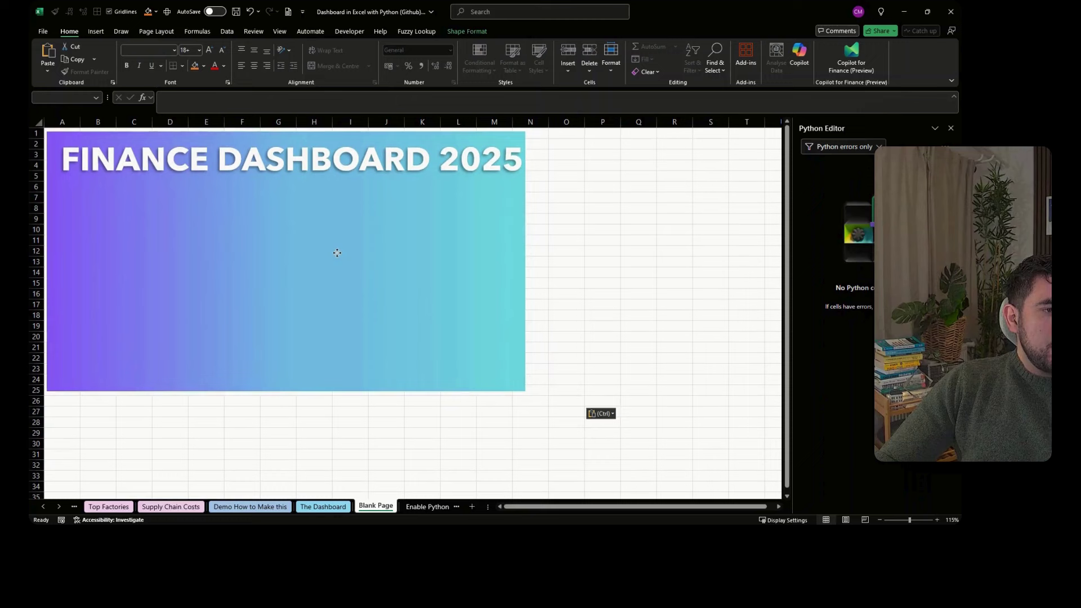
Hide the gridlines on the Blank Page sheet
left_click(636, 254)
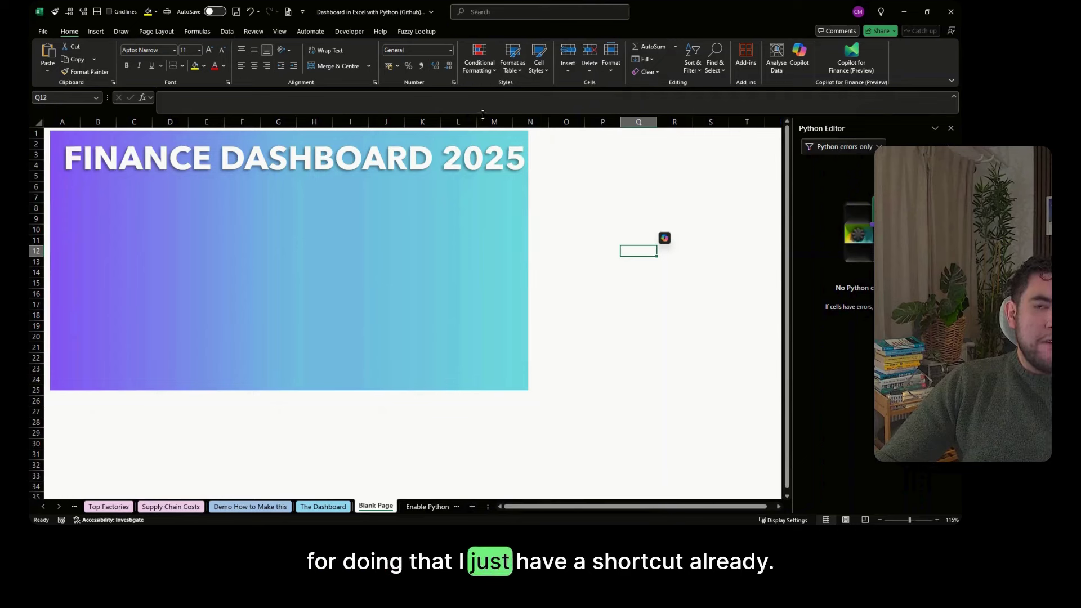
left_click(253, 31)
left_click(280, 31)
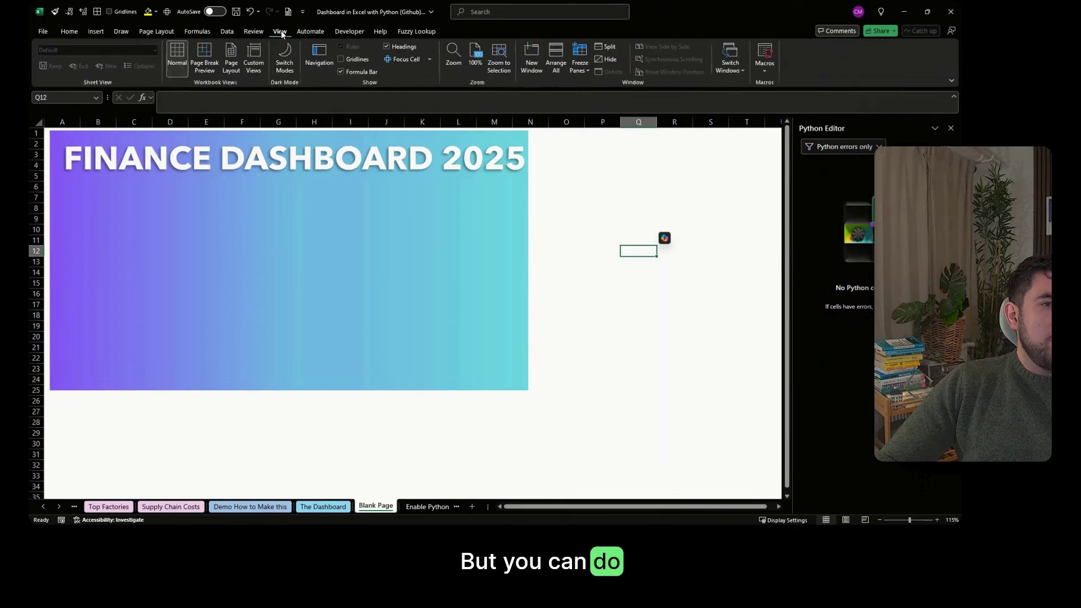
left_click(341, 59)
left_click(342, 59)
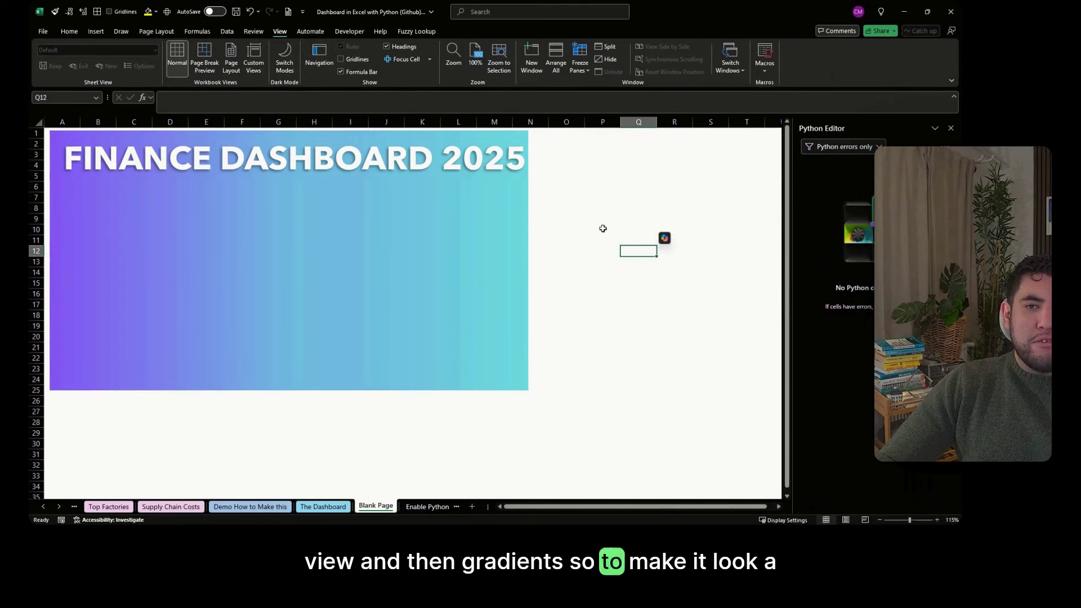
Enlarge the gradient rectangle so it extends to column Q and row 29, leaving the title in place
left_click(615, 299)
left_click(523, 215)
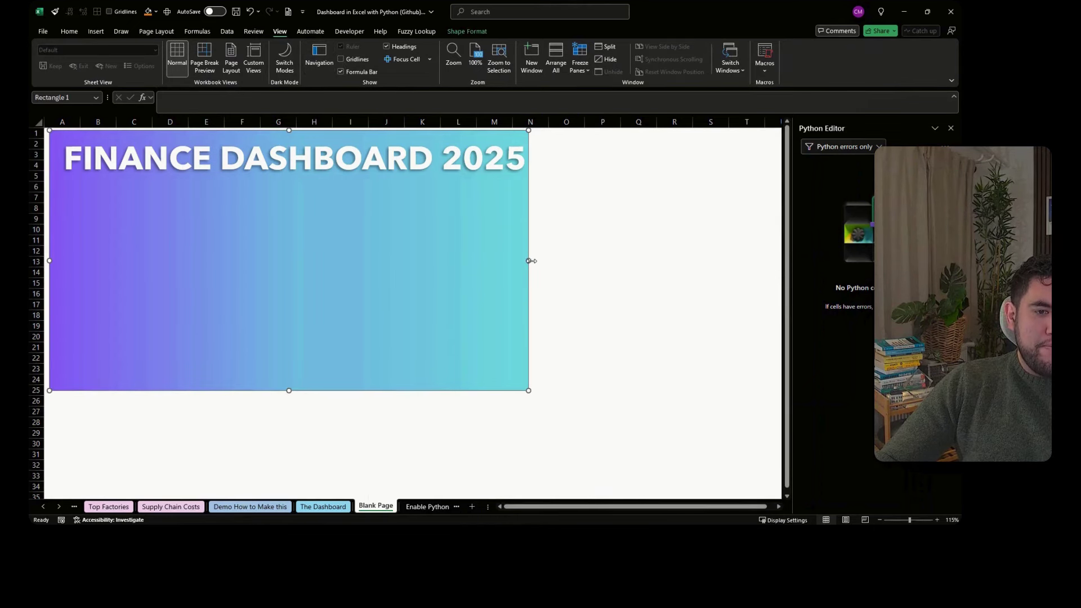
left_click_drag(529, 260, 593, 257)
left_click_drag(586, 391, 646, 437)
left_click(663, 272)
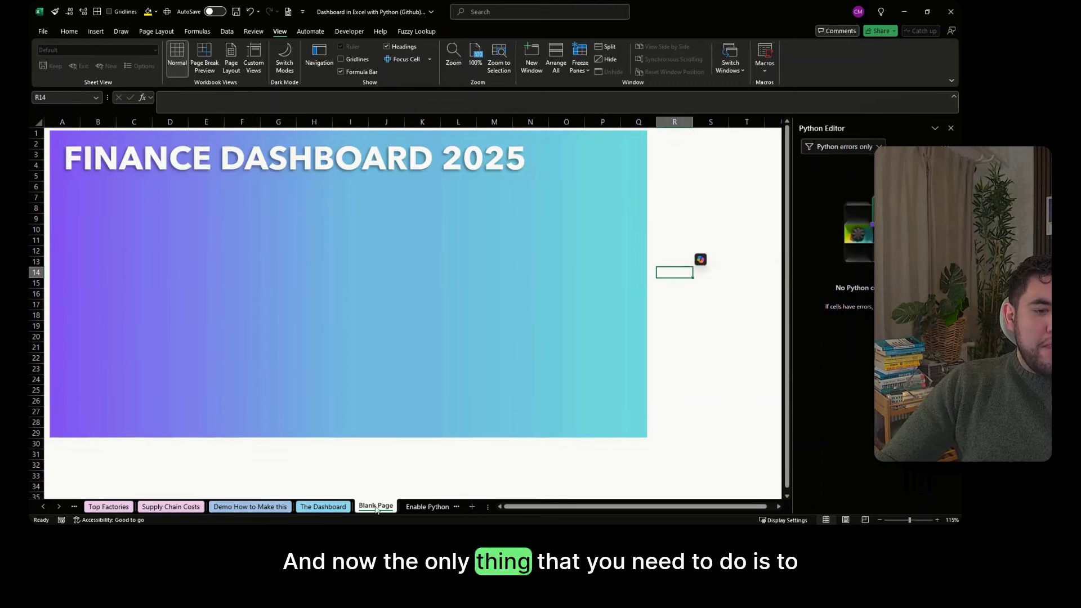
Check the charts on the Demo How to Make this sheet, then select the gradient rectangle and title on Blank Page and copy them
left_click(272, 508)
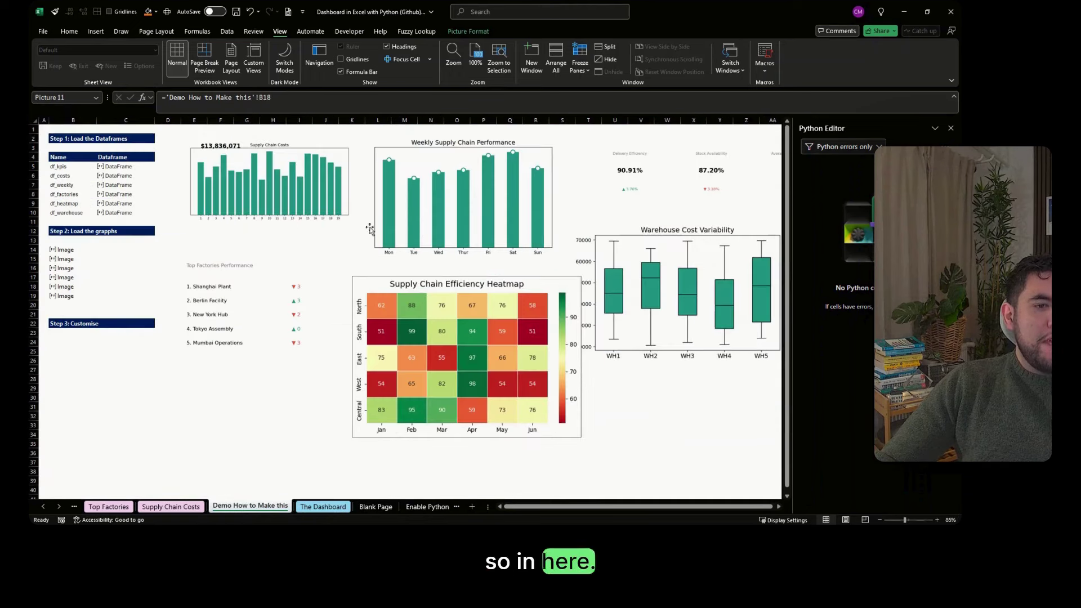
left_click(441, 191)
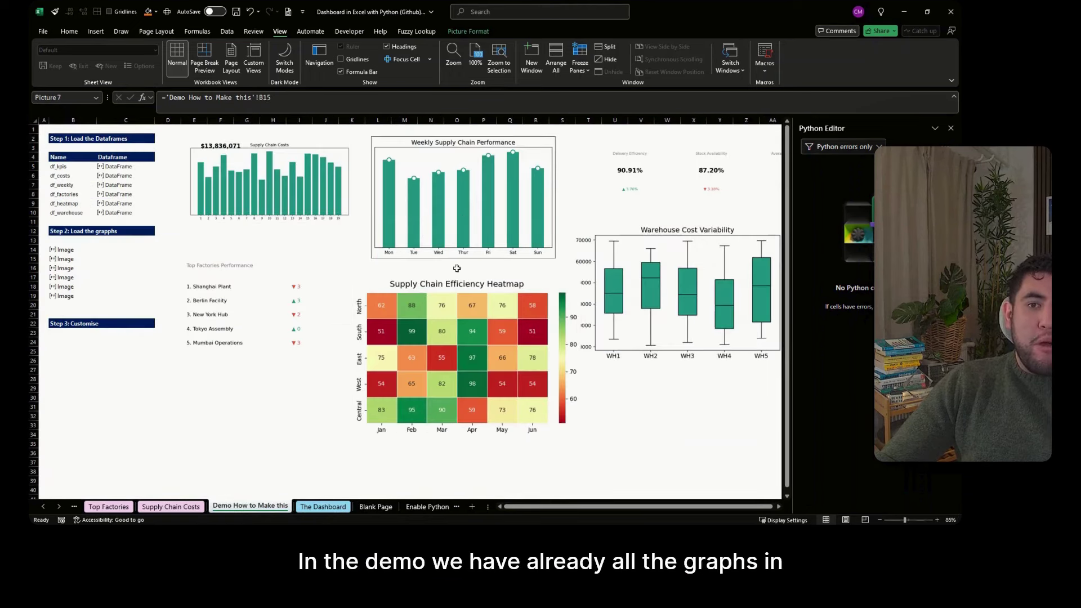
left_click(416, 510)
left_click(341, 508)
left_click(352, 248)
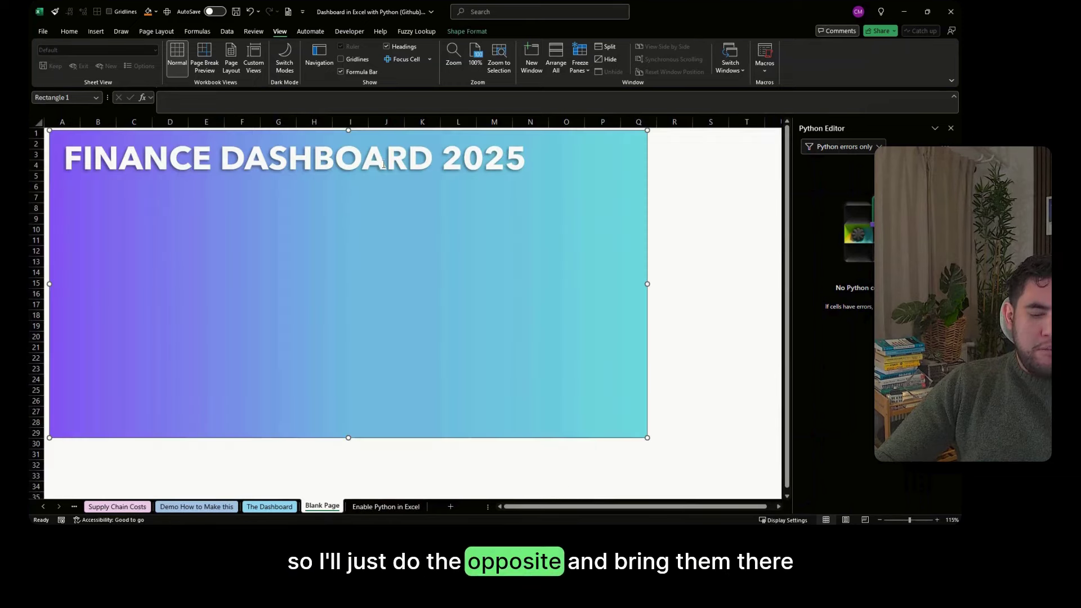
left_click(387, 157)
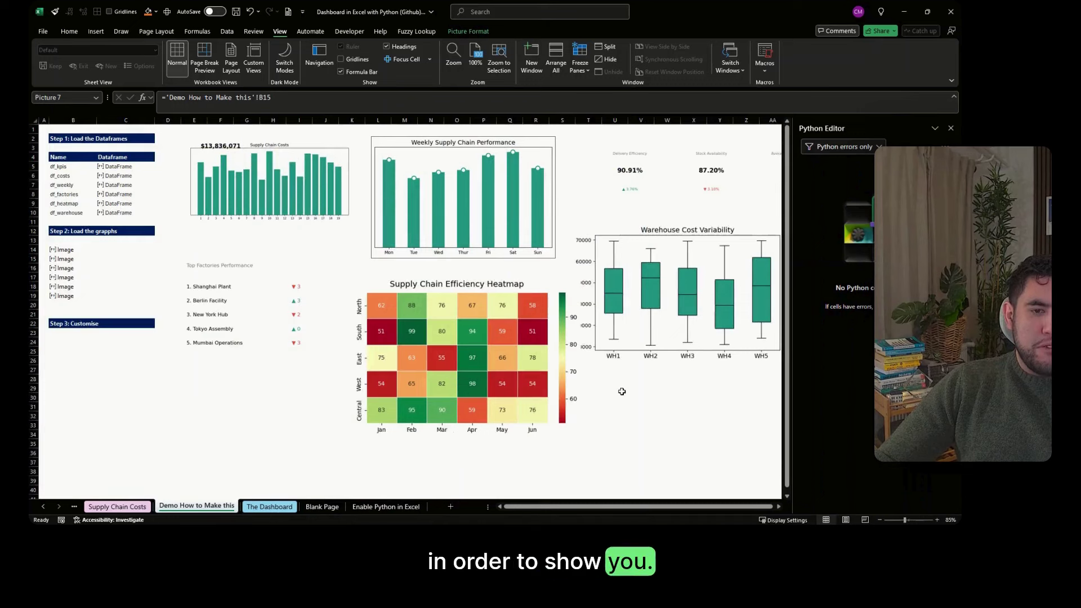
Paste the gradient background and title on the Demo How to Make this sheet, in the empty area beside the charts
scroll(622, 392, "down", 2)
left_click(645, 183)
key("ctrl+v")
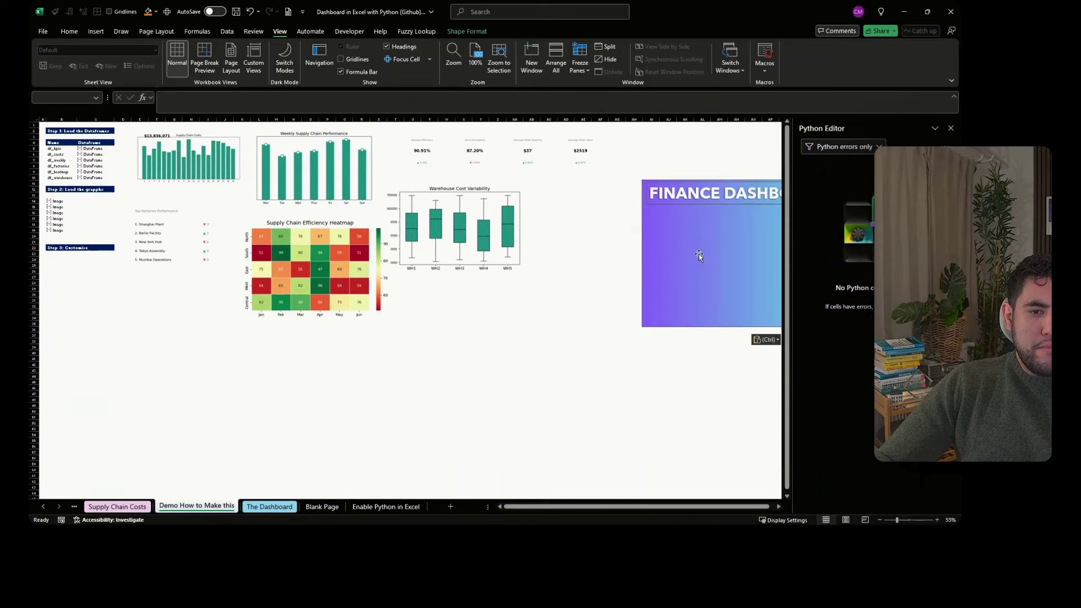
left_click_drag(681, 235, 646, 188)
left_click(710, 314)
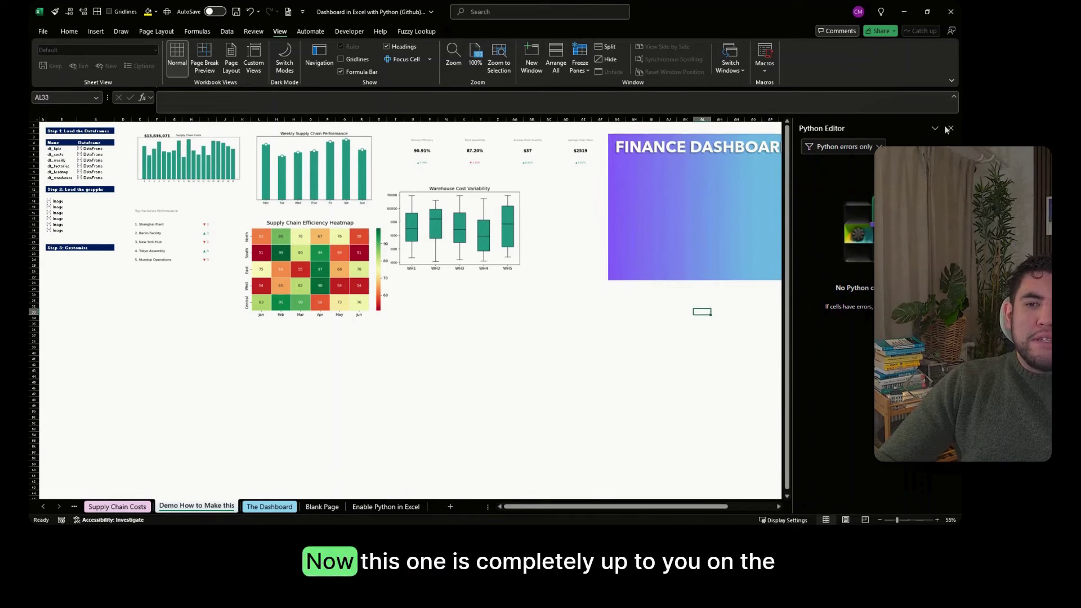
Close the Python Editor and move the four-KPI picture onto the gradient background, directly below the dashboard title
left_click(951, 128)
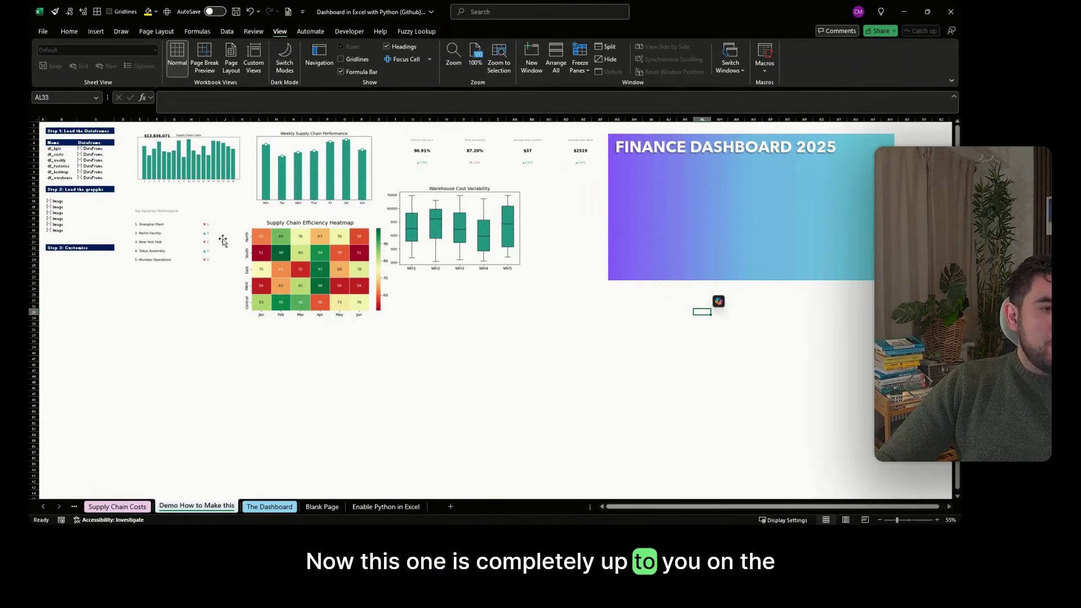
left_click(514, 177)
left_click_drag(678, 195, 657, 311)
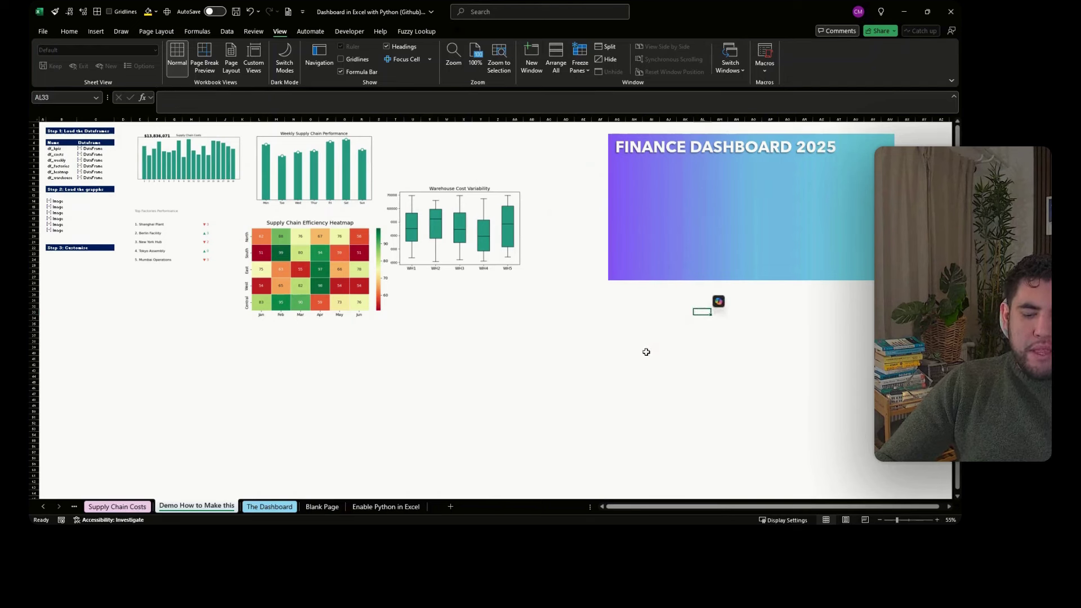
left_click_drag(754, 318, 673, 169)
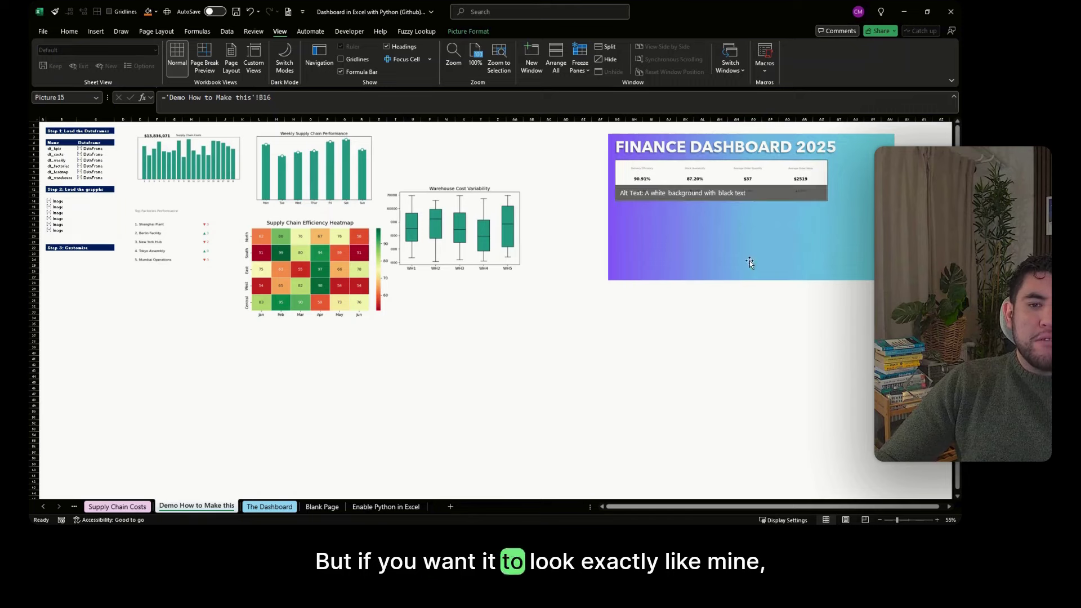
key("Escape")
Give the four-KPI picture on the gradient background a black picture border
left_click(792, 225)
scroll(796, 207, "up", 4)
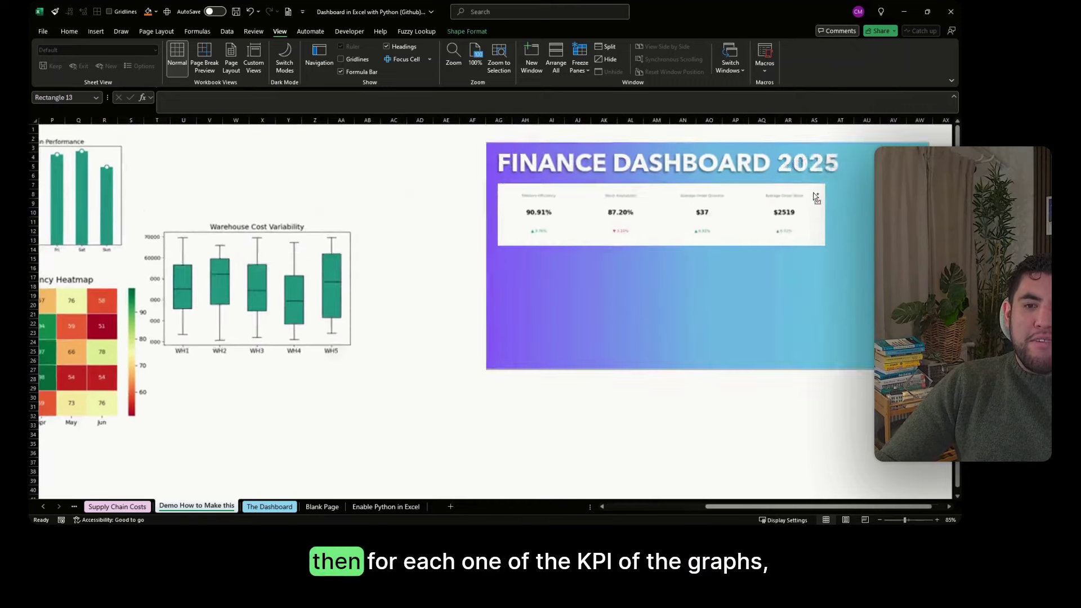
left_click(637, 215)
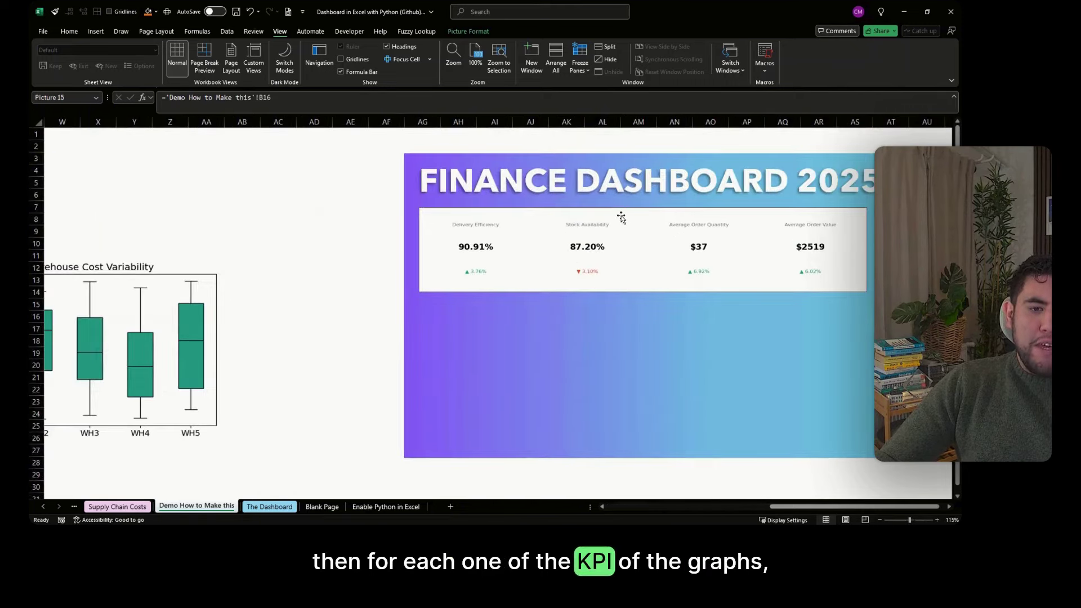
right_click(444, 235)
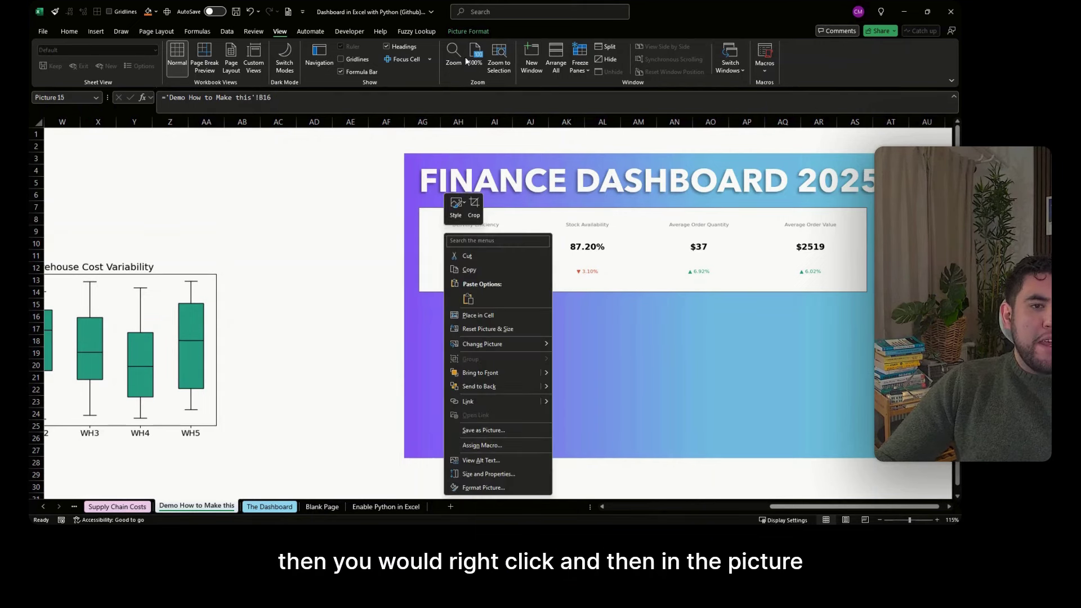
left_click(467, 33)
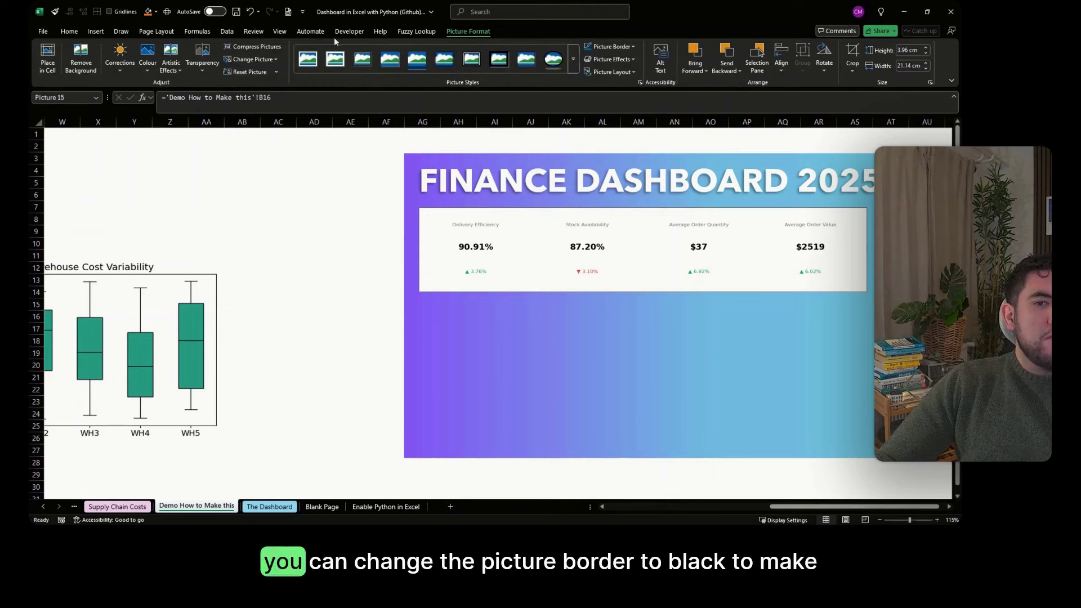
left_click(610, 47)
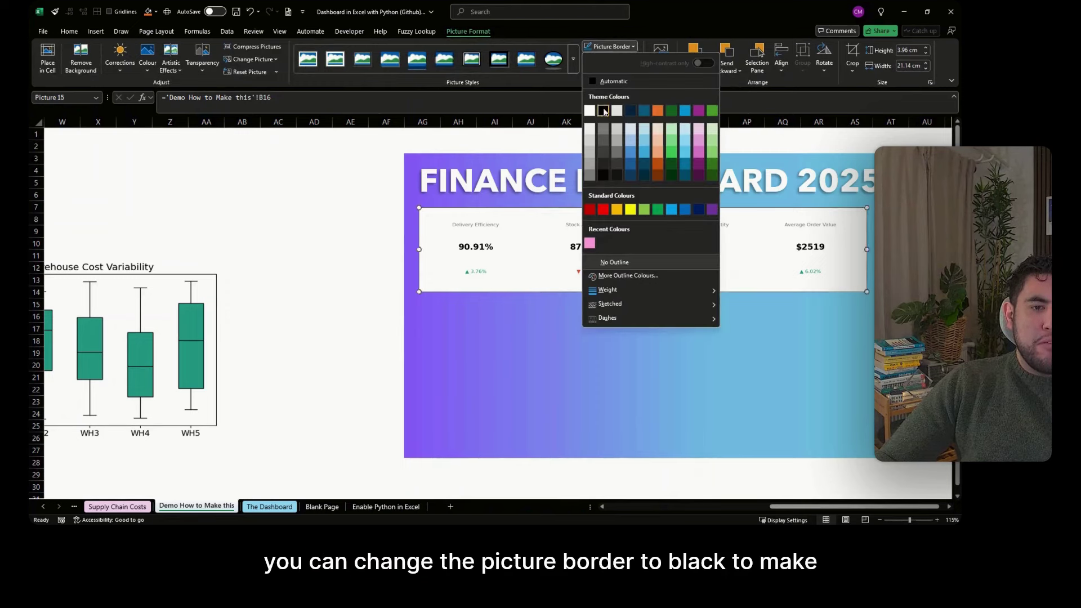
left_click(604, 112)
left_click(355, 255)
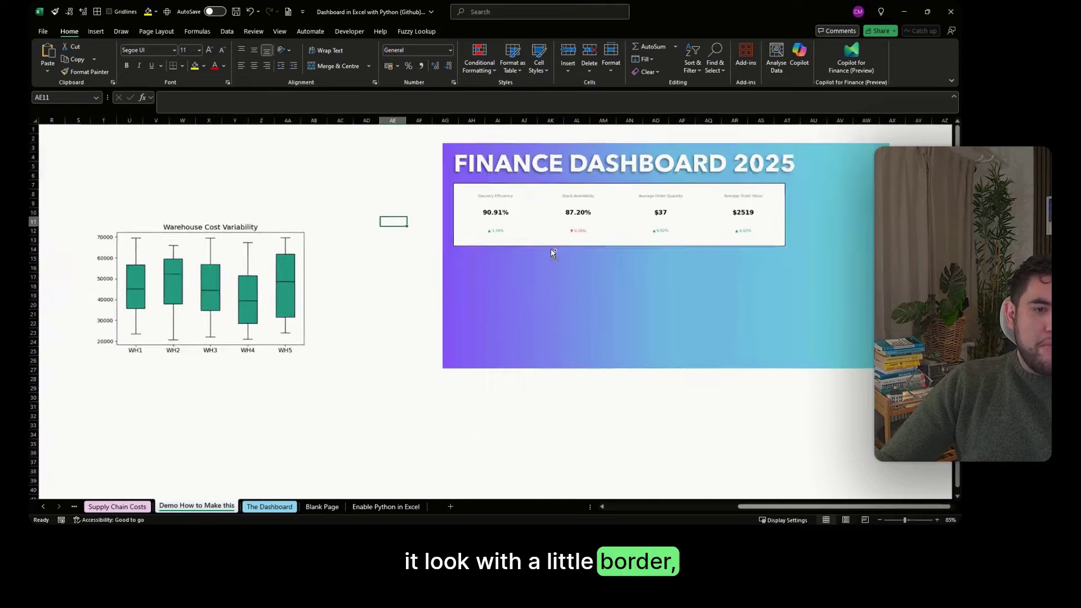
Move the Weekly Supply Chain Performance chart picture to the empty area just below the gradient background
scroll(549, 253, "down", 4)
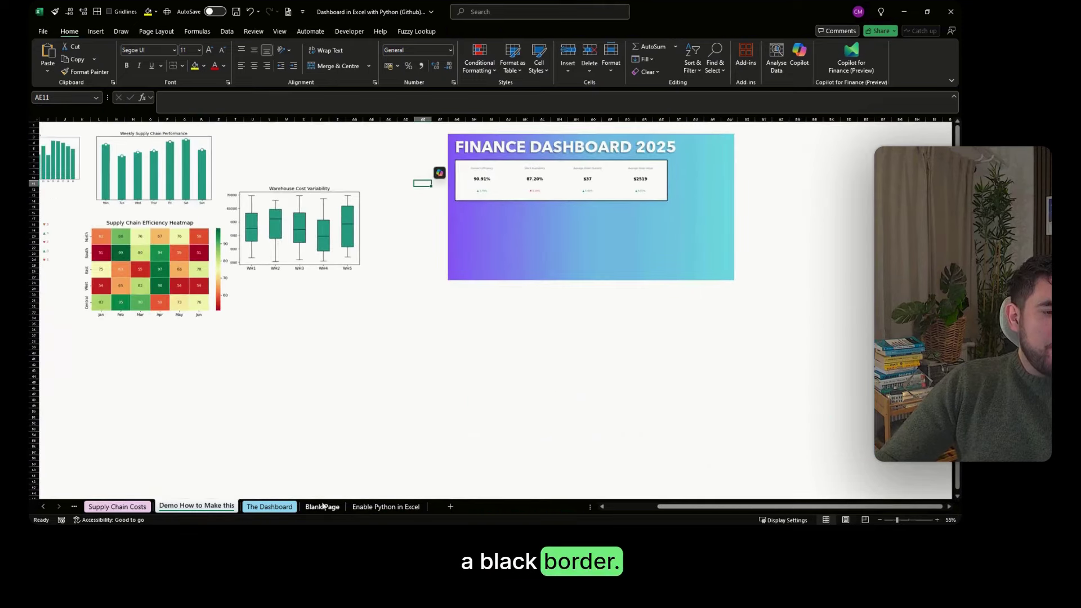
left_click(270, 506)
left_click(222, 506)
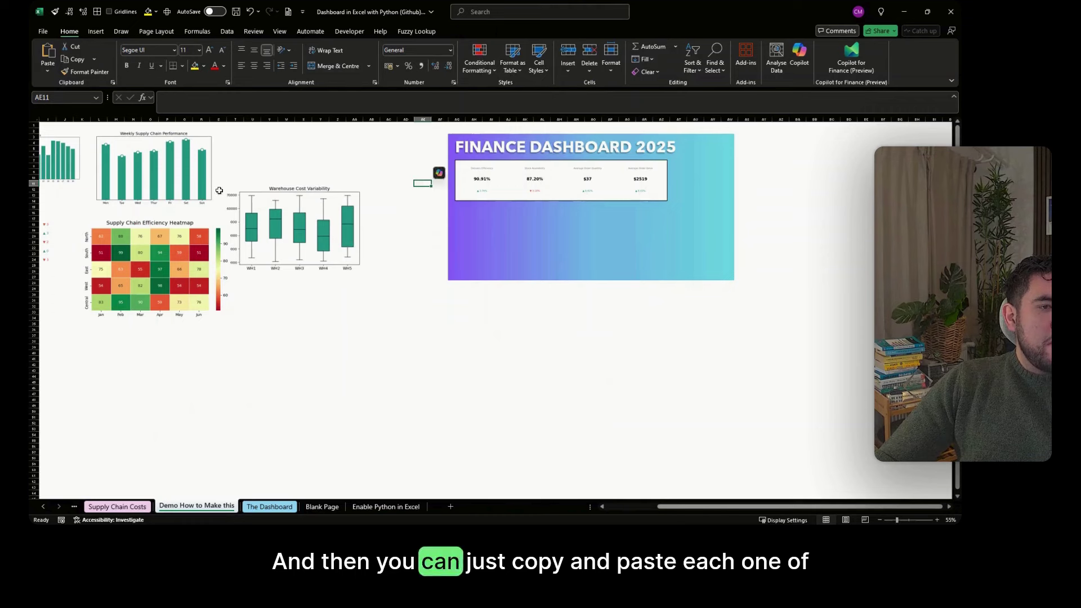
left_click_drag(75, 168, 508, 366)
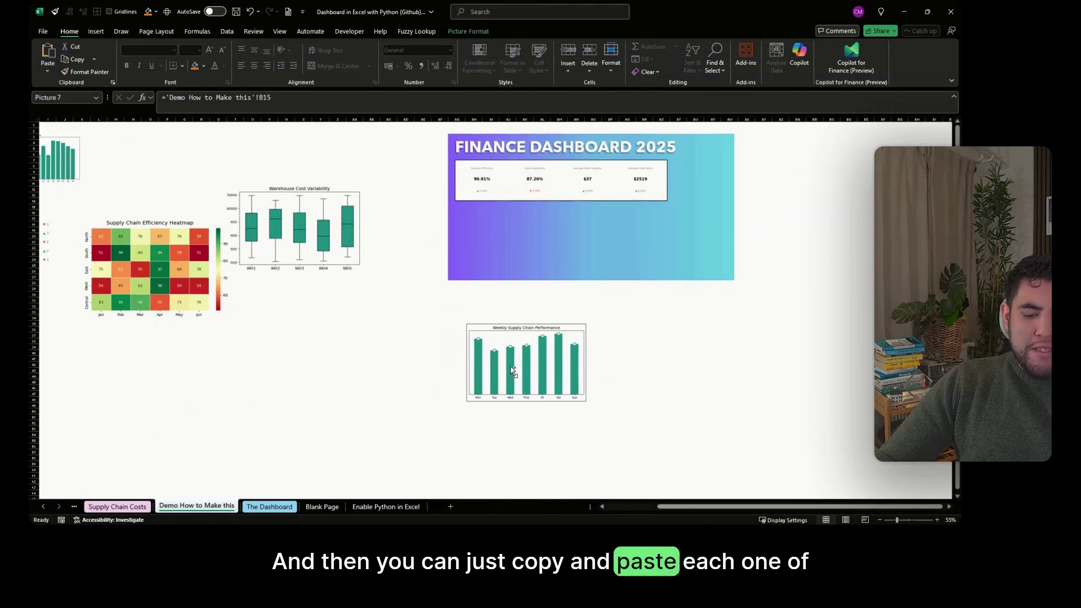
Send the gradient background behind the other pictures and move the Weekly Supply Chain Performance chart onto it, below the KPI picture
left_click(634, 256)
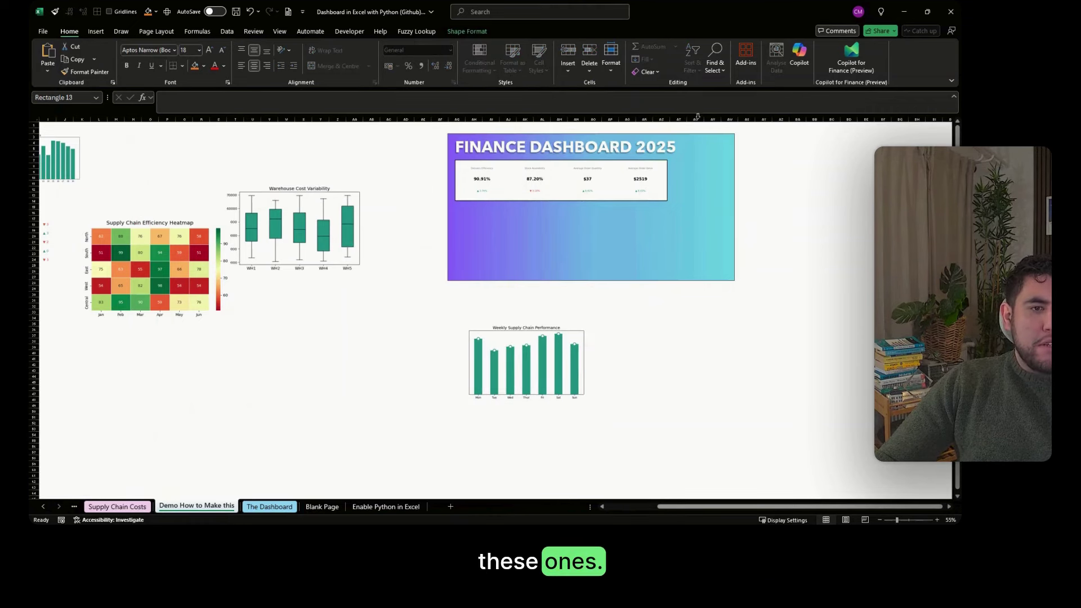
left_click(469, 32)
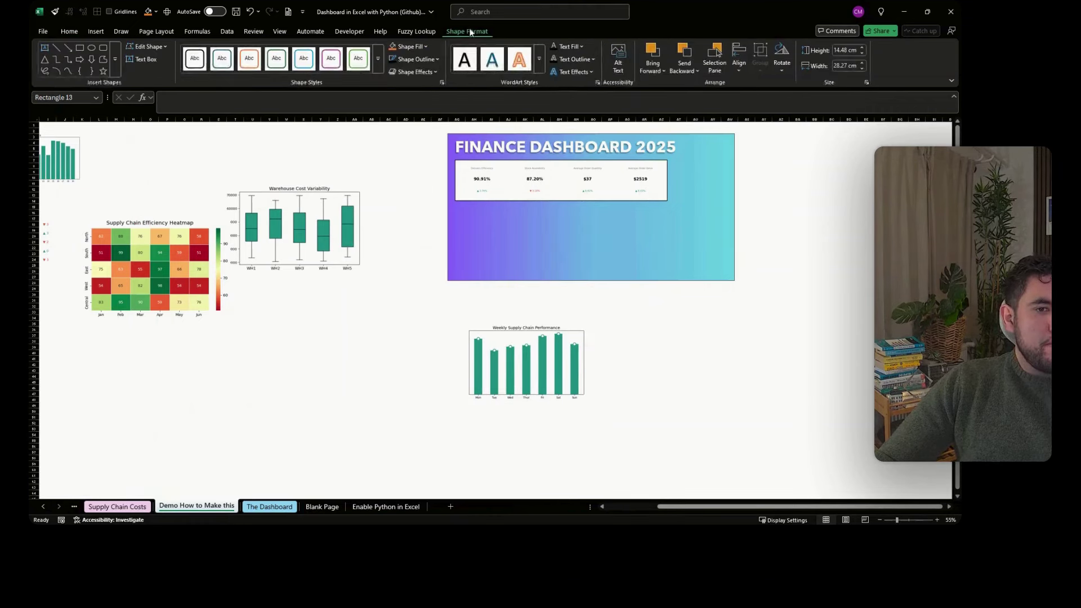
left_click(681, 72)
left_click(704, 96)
left_click(538, 346)
left_click_drag(539, 346, 536, 219)
Enlarge the gradient background in width and height, and align the Weekly Supply Chain Performance chart near its left edge
left_click(653, 285)
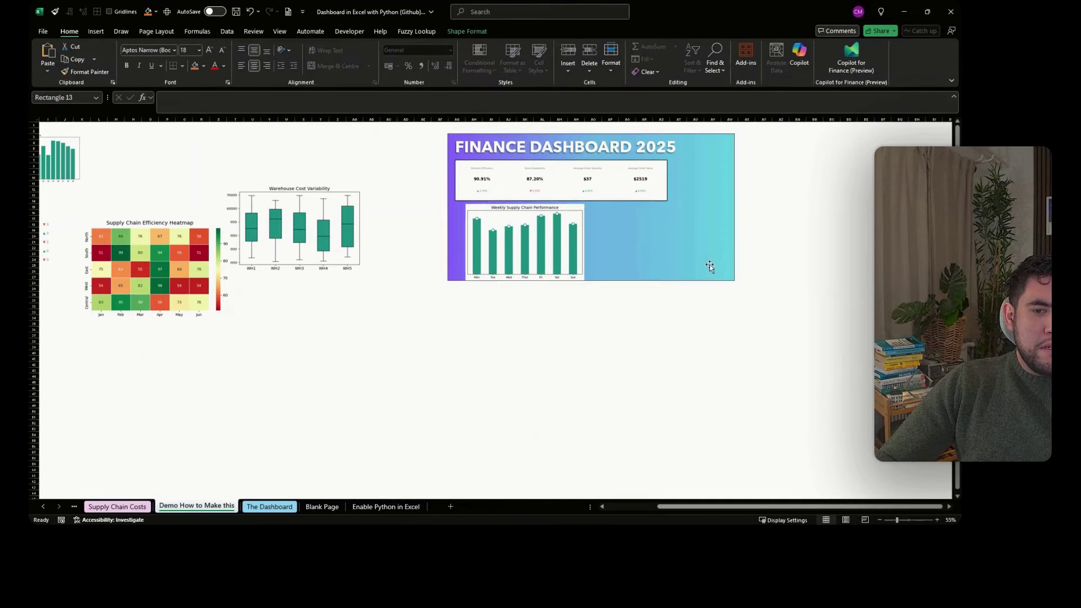
left_click_drag(735, 280, 867, 360)
left_click_drag(539, 242, 531, 245)
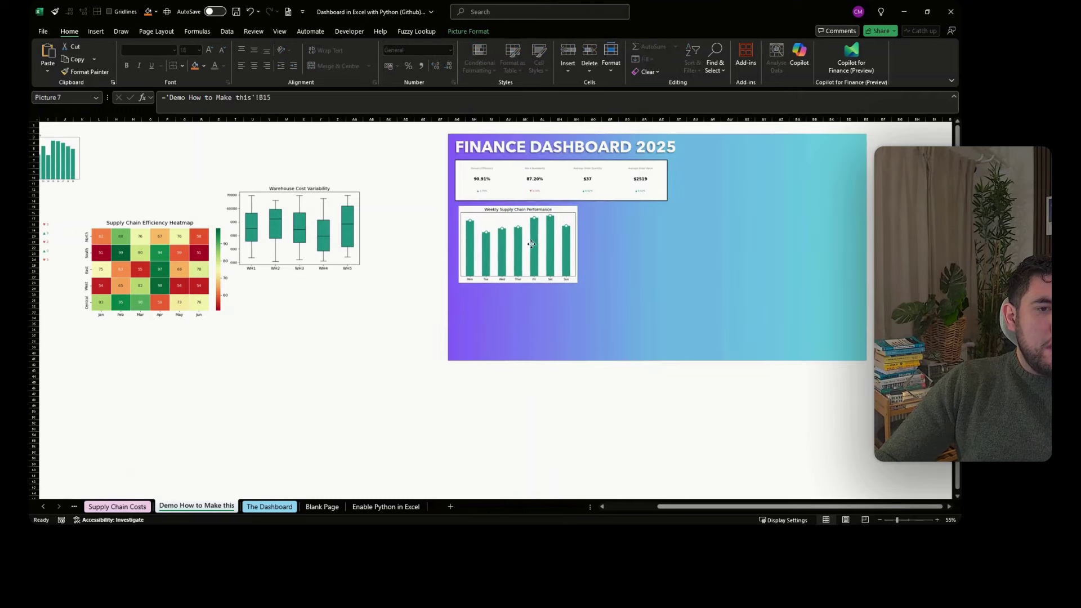
Place the Warehouse Cost Variability chart beside the weekly chart and the Supply Chain Efficiency Heatmap below it, scaling both down to fit
left_click_drag(267, 203, 628, 223)
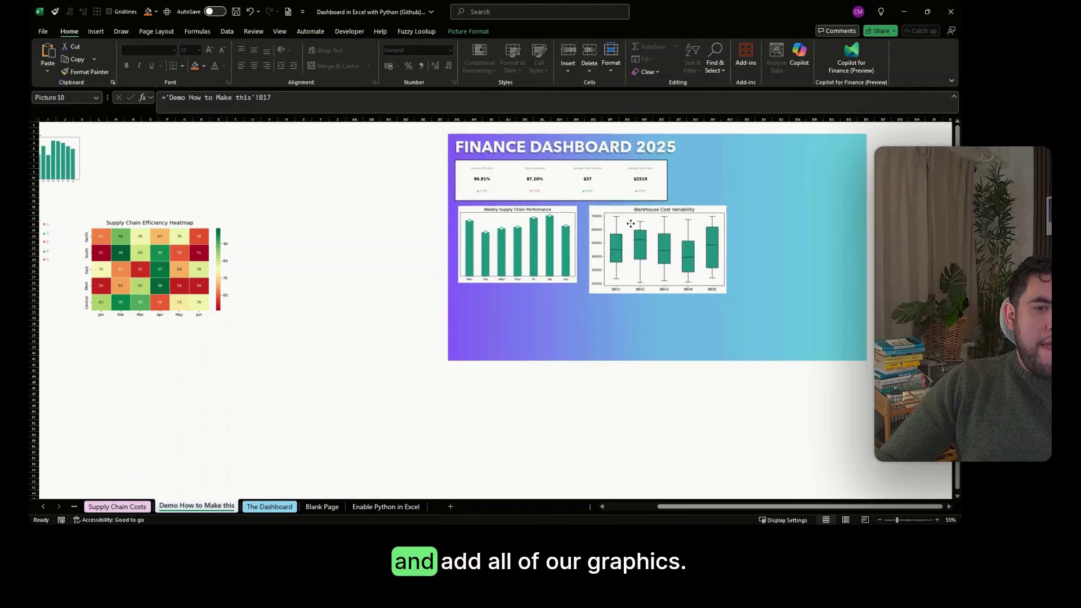
left_click_drag(729, 297, 703, 279)
left_click_drag(218, 256, 571, 320)
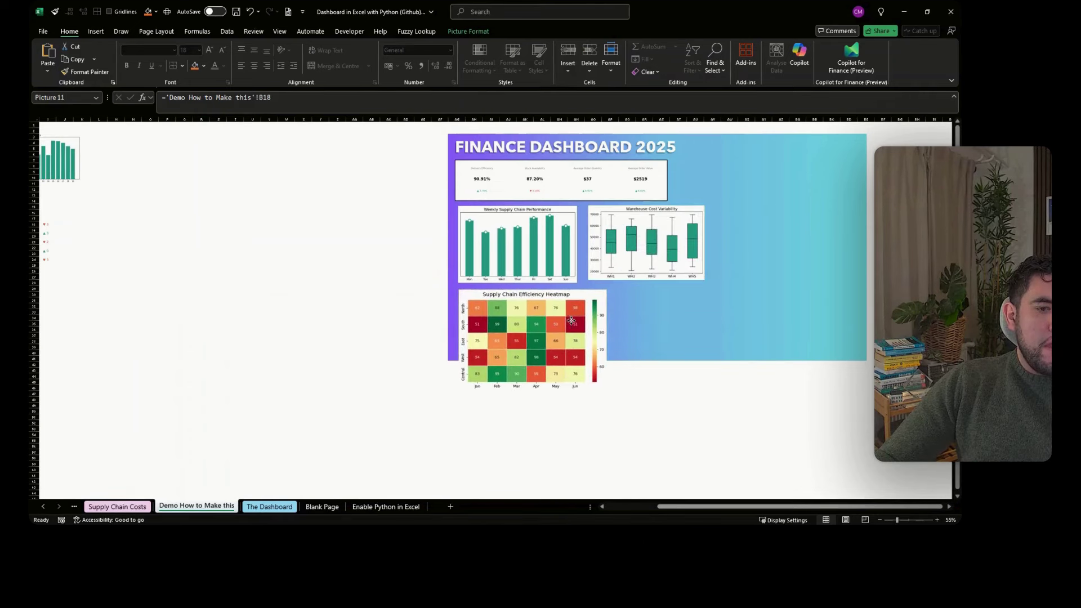
left_click_drag(610, 391, 559, 357)
left_click(661, 356)
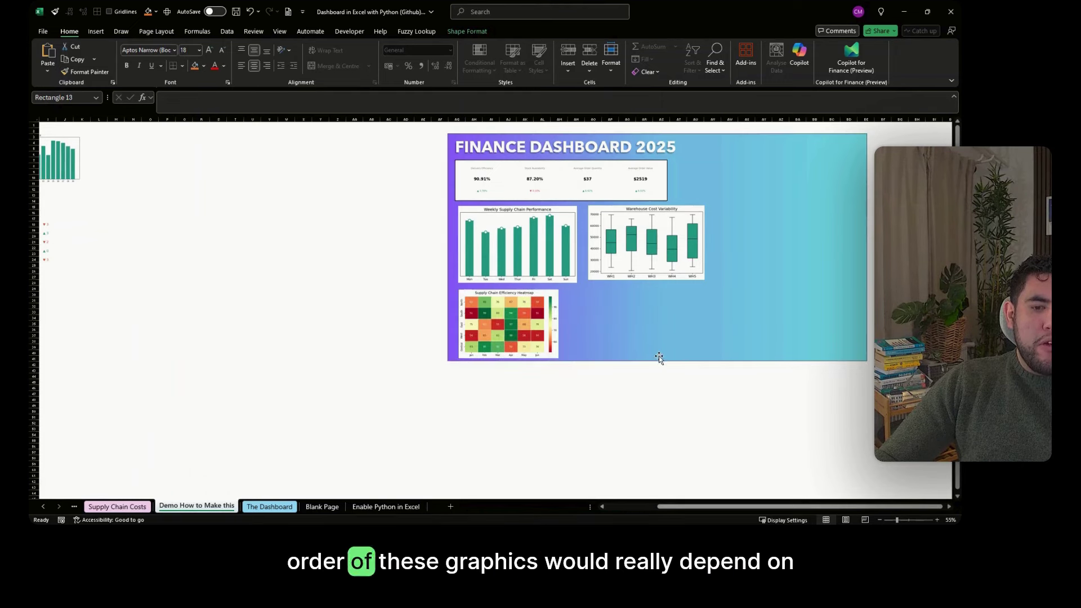
Move the Supply Chain Costs chart and the Top Factories Performance picture onto the background, in the row beside the heatmap
left_click_drag(105, 172, 241, 251)
left_click_drag(54, 242, 830, 307)
left_click_drag(328, 224, 661, 320)
left_click_drag(823, 302, 796, 320)
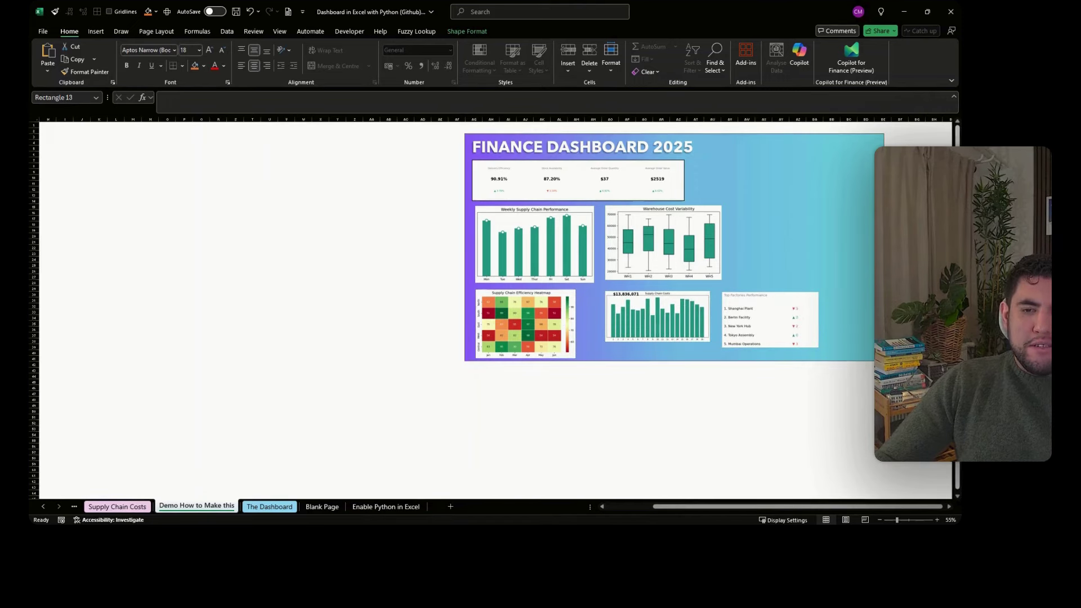
Narrow the gradient background by pulling in its right edge, reducing the empty space beside the charts
scroll(872, 322, "up", 2)
left_click_drag(921, 132, 841, 135)
left_click(893, 249)
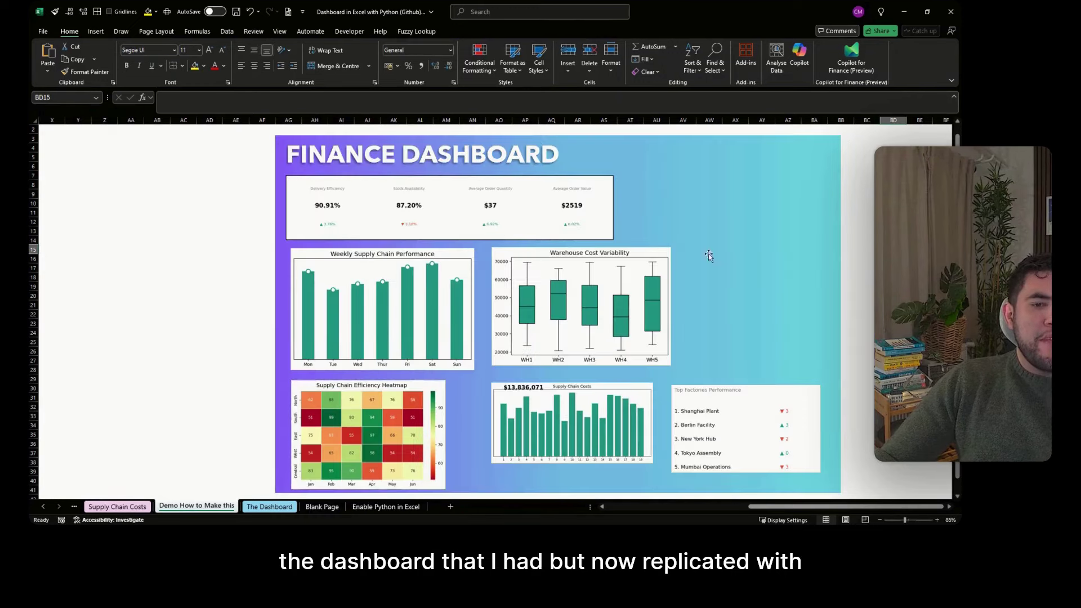
Shift the Warehouse Cost Variability, Supply Chain Costs and Top Factories Performance pictures left to tighten the gaps between the charts
left_click_drag(659, 293, 654, 295)
left_click_drag(612, 442, 574, 440)
left_click_drag(729, 446, 676, 441)
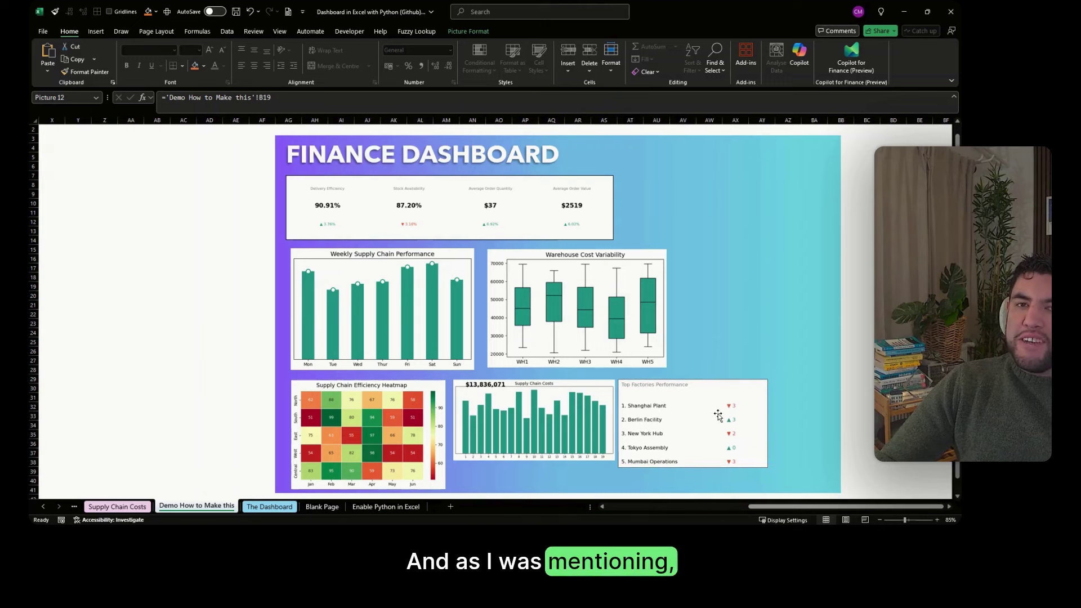